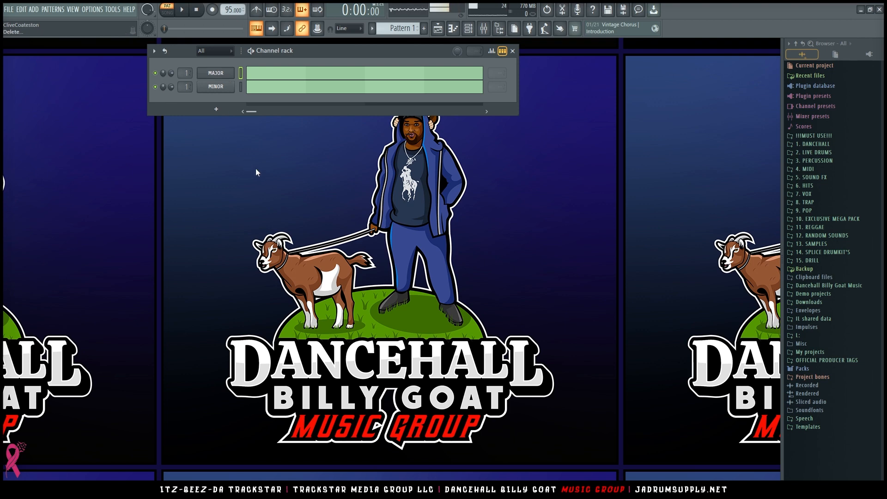
Step: Delete the MAJOR channel and add Keyscape, Xpand!2 and Bassline_x64 as instrument channels
{"action": "key", "text": "alt+Delete"}
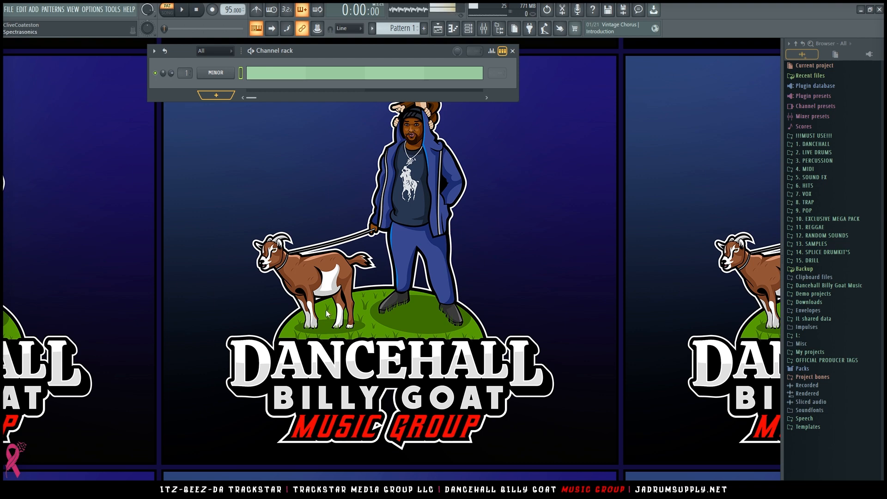
{"action": "left_click", "coordinate": [375, 316]}
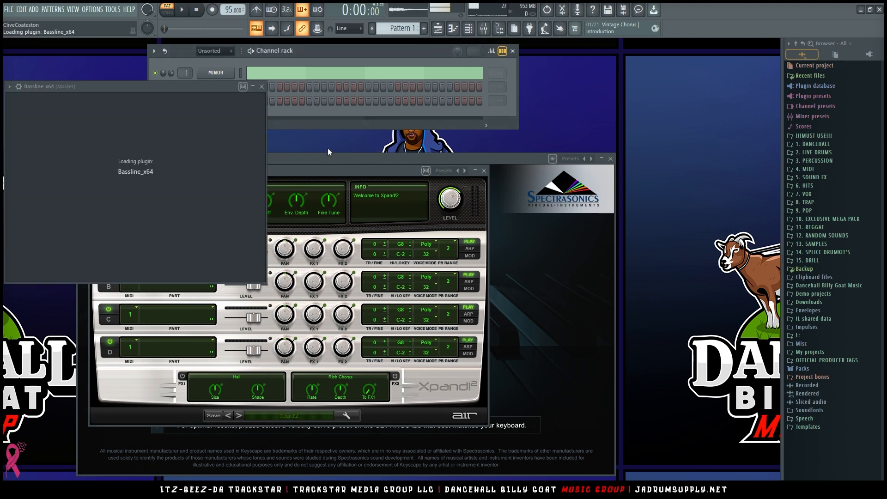
{"action": "left_click_drag", "start_coordinate": [177, 92], "coordinate": [432, 129]}
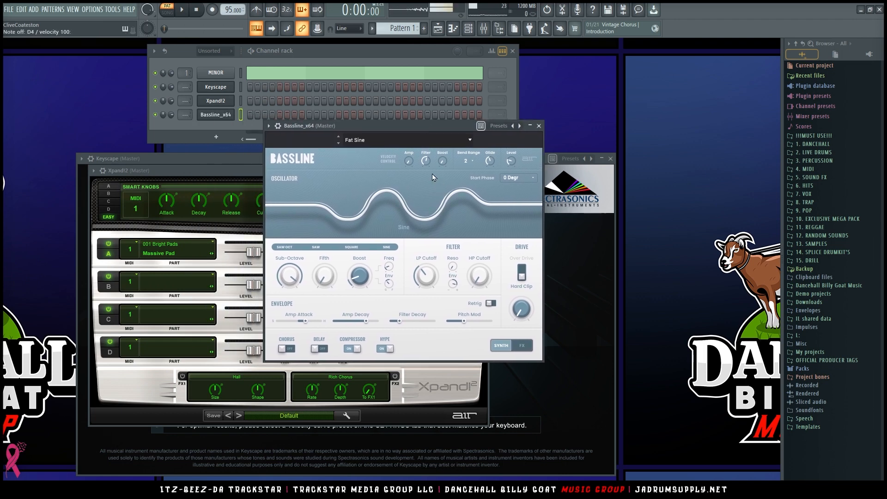
Step: Load the Spiccato Strings Up + Down patch into part A of Xpand!2 and close its window
{"action": "left_click", "coordinate": [219, 103]}
{"action": "left_click", "coordinate": [220, 104]}
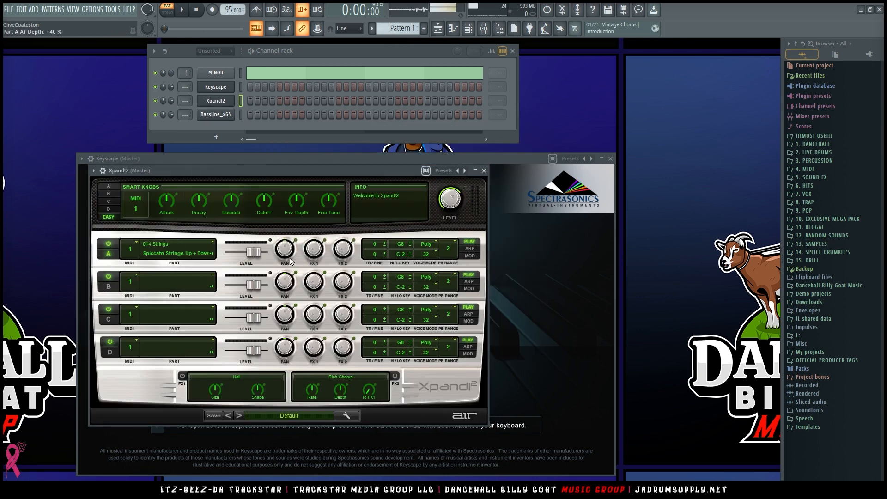
{"action": "left_click", "coordinate": [484, 171]}
Step: Load the LA Custom C7 - Cinematic patch in Keyscape and move the plugin window higher
{"action": "left_click", "coordinate": [461, 239]}
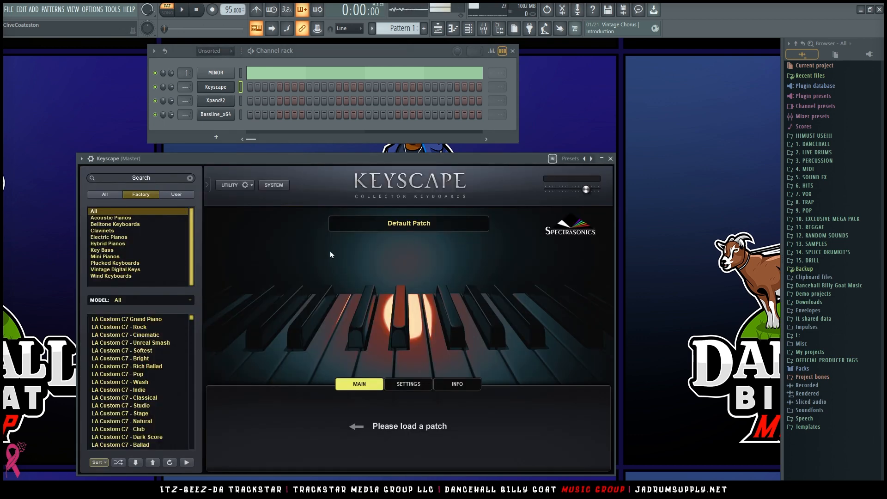
{"action": "left_click", "coordinate": [139, 336]}
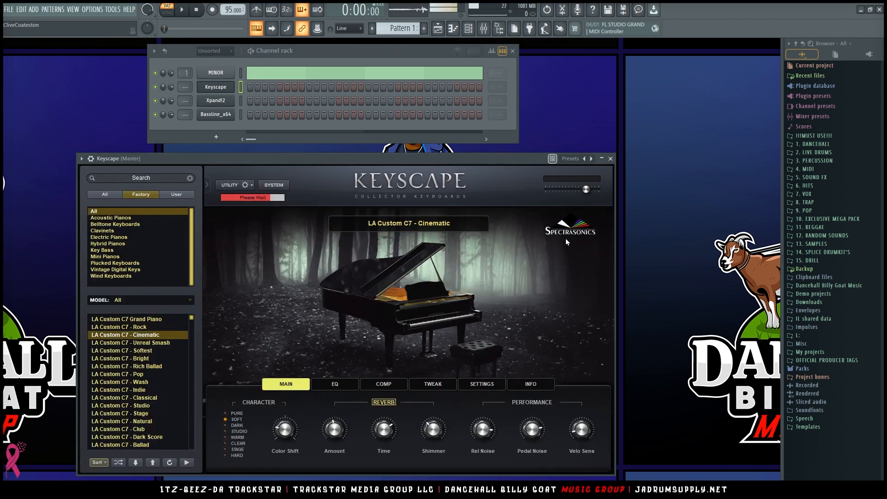
{"action": "left_click_drag", "start_coordinate": [403, 159], "coordinate": [426, 101]}
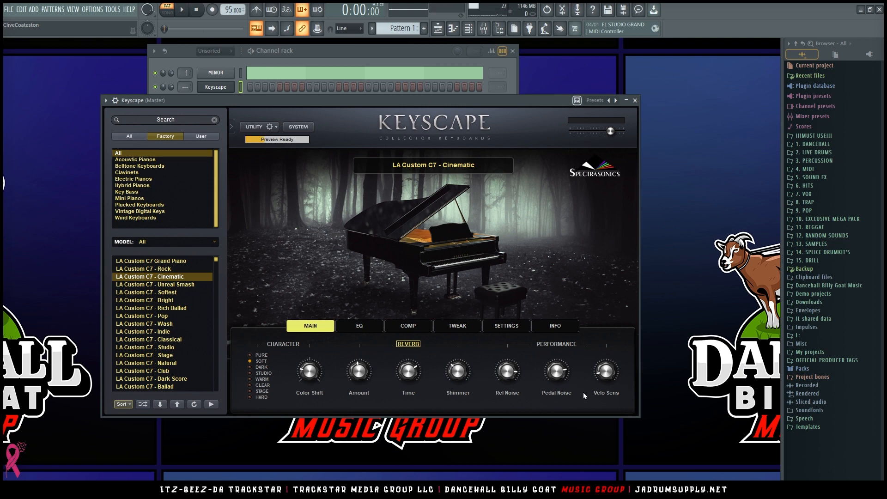
Step: Adjust Keyscape's Velo Sens, Pedal Noise, reverb Amount, reverb Time and Color Shift, and close the plugin window
{"action": "left_click_drag", "start_coordinate": [605, 372], "coordinate": [605, 345]}
{"action": "left_click_drag", "start_coordinate": [557, 370], "coordinate": [498, 459]}
{"action": "left_click_drag", "start_coordinate": [365, 376], "coordinate": [359, 367]}
{"action": "left_click_drag", "start_coordinate": [416, 377], "coordinate": [412, 374]}
{"action": "left_click_drag", "start_coordinate": [316, 375], "coordinate": [316, 368]}
{"action": "left_click", "coordinate": [216, 87]}
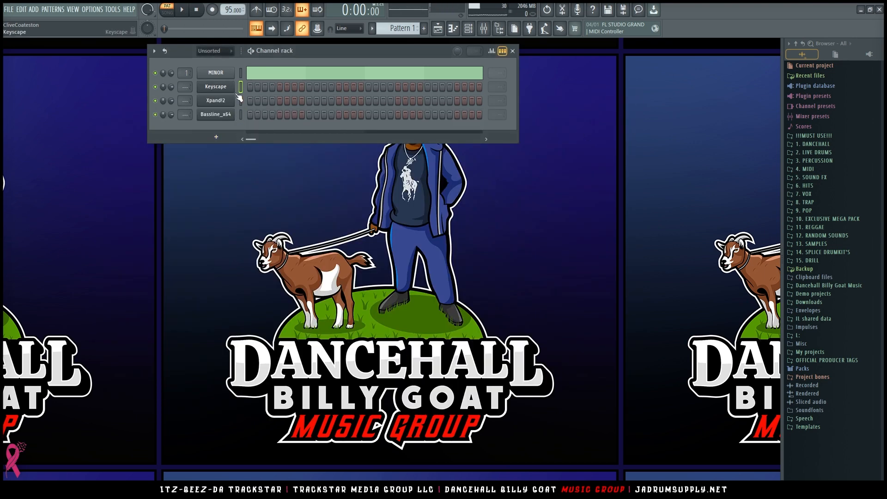
Step: Open the MINOR channel's notes in the piano roll and transpose all of them up two semitones to D minor
{"action": "left_click", "coordinate": [263, 76]}
{"action": "right_click", "coordinate": [471, 176], "text": "ctrl"}
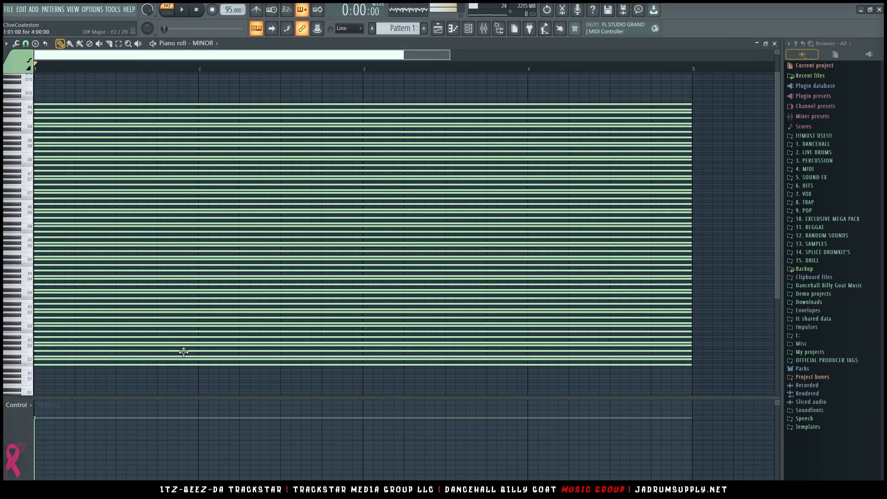
{"action": "left_click_drag", "start_coordinate": [780, 51], "coordinate": [780, 58]}
{"action": "scroll", "coordinate": [130, 203], "scroll_direction": "down", "scroll_amount": 12}
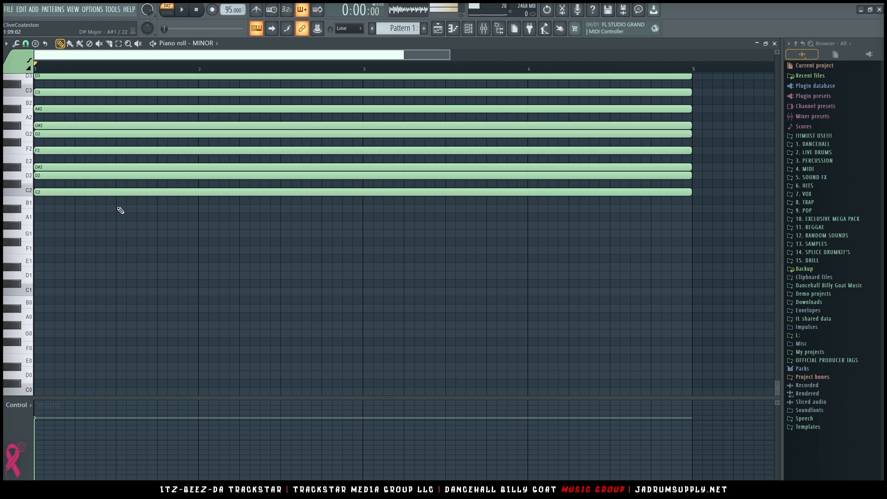
{"action": "key", "text": "ctrl+a"}
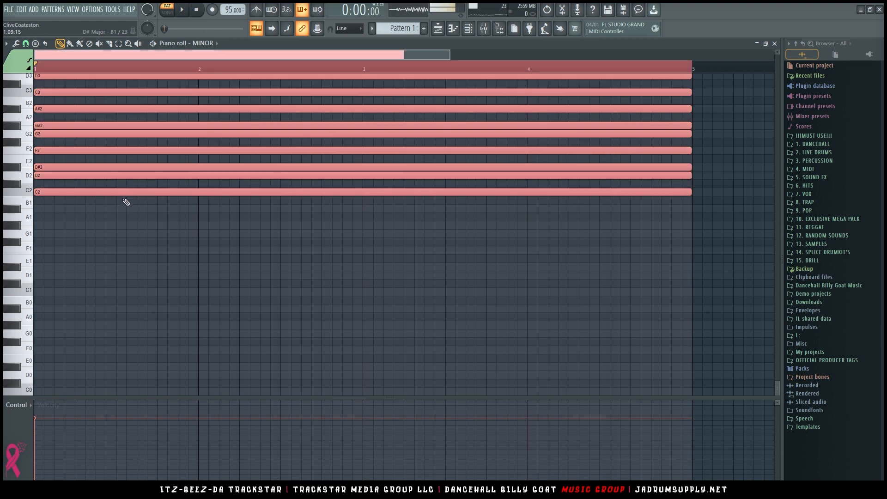
{"action": "scroll", "coordinate": [356, 200], "scroll_direction": "up", "scroll_amount": 5}
{"action": "scroll", "coordinate": [357, 201], "scroll_direction": "down", "scroll_amount": 5}
{"action": "key", "text": "Up"}
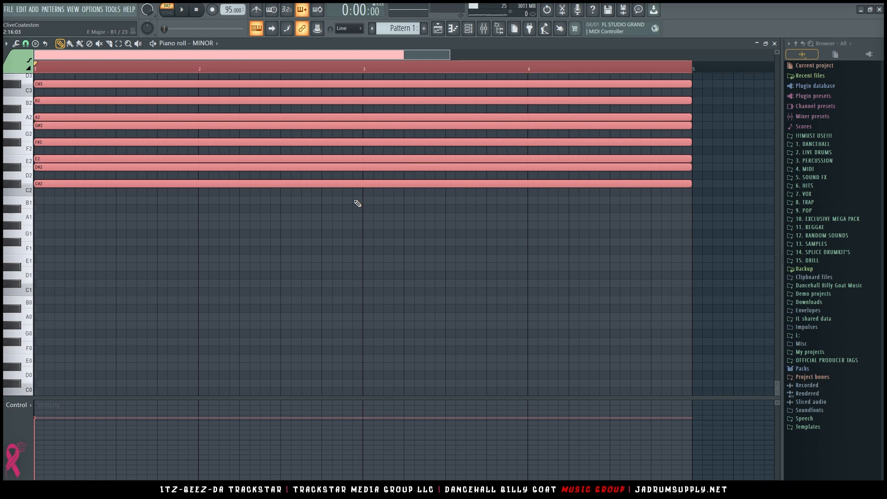
{"action": "key", "text": "Up"}
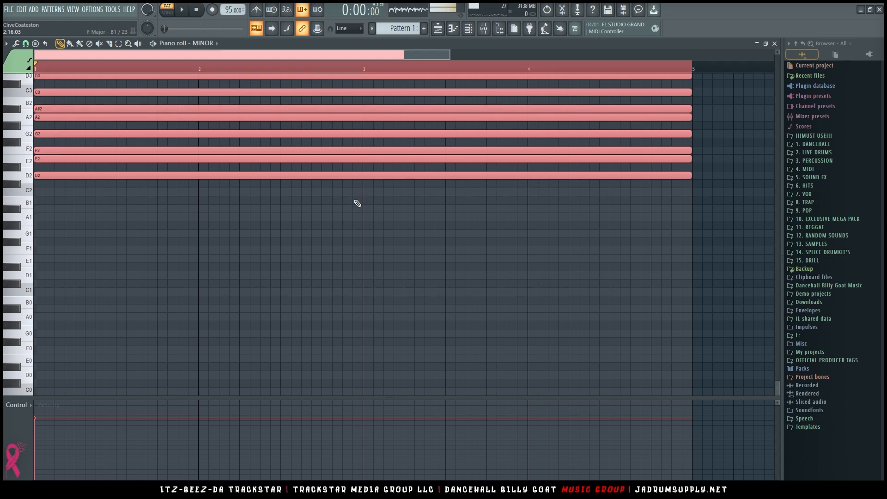
Step: Transpose all the scale notes up seven more semitones to A minor
{"action": "key", "text": "Up"}
{"action": "key", "text": "Up"}
{"action": "key", "text": "Up"}
{"action": "key", "text": "Up"}
{"action": "key", "text": "Up"}
{"action": "key", "text": "Up"}
{"action": "key", "text": "Up"}
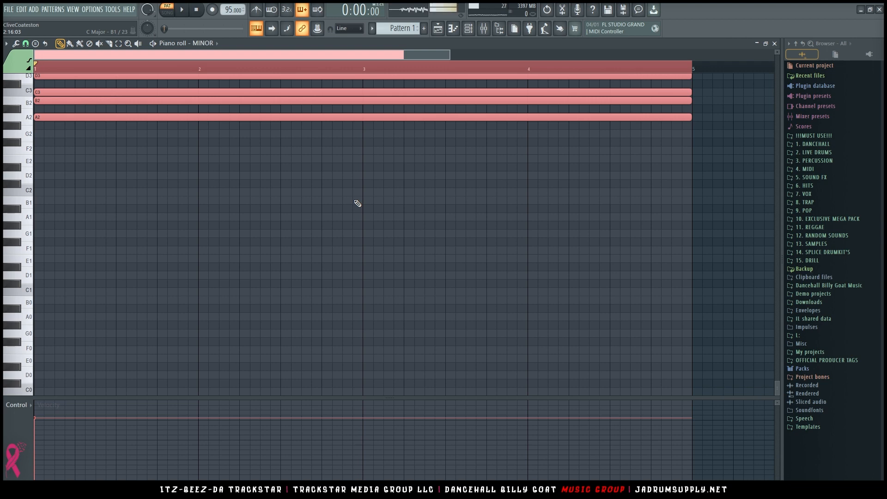
Step: Move all the scale notes down to D minor so that the lowest note is D0
{"action": "scroll", "coordinate": [231, 215], "scroll_direction": "up", "scroll_amount": 4}
{"action": "left_click_drag", "start_coordinate": [69, 217], "coordinate": [118, 195]}
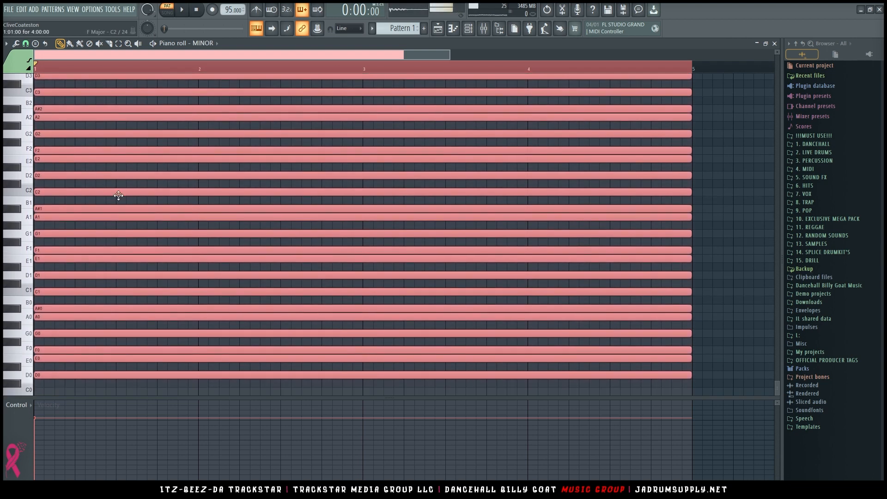
Step: Shorten all the scale notes to one step at the start of bar 1 and deselect them
{"action": "scroll", "coordinate": [385, 245], "scroll_direction": "up", "scroll_amount": 5}
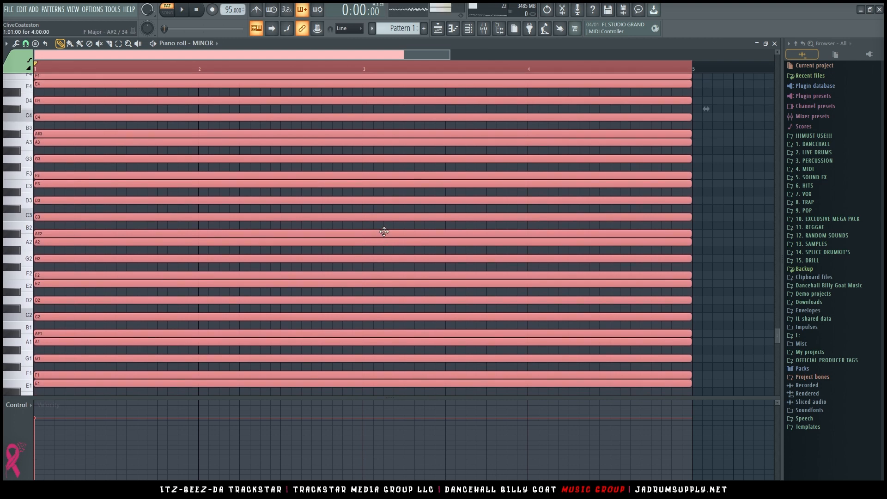
{"action": "scroll", "coordinate": [503, 72], "scroll_direction": "down", "scroll_amount": 2}
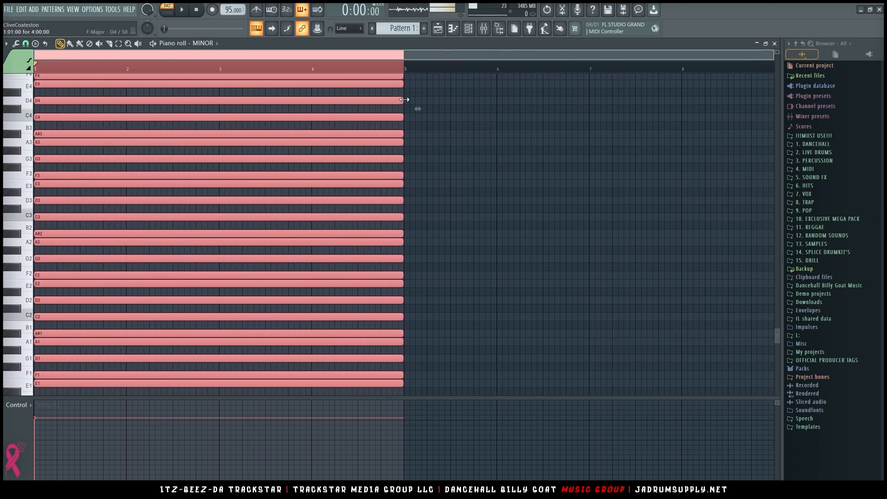
{"action": "left_click_drag", "start_coordinate": [404, 100], "coordinate": [11, 112]}
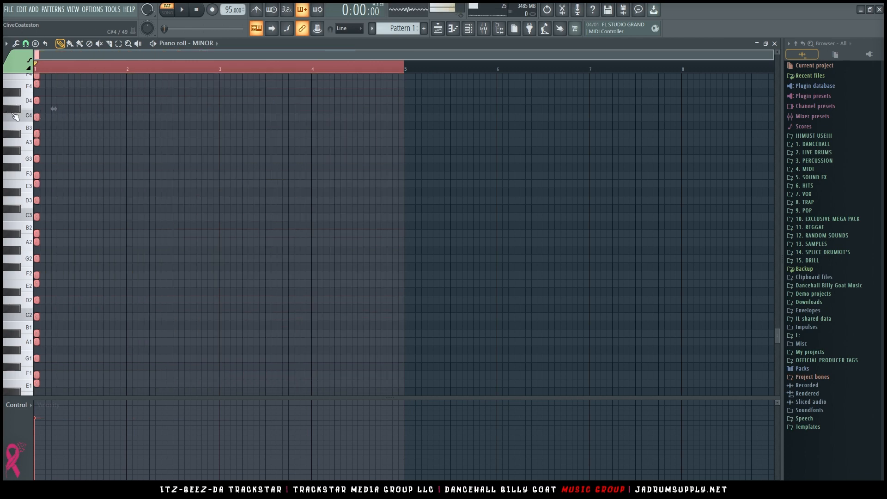
{"action": "left_click", "coordinate": [100, 101]}
{"action": "right_click", "coordinate": [101, 101]}
Step: Draw a C minor scale at step 5 of bar 1: C3, D3, D#3, F3, G3, G#3, A#3 and C4
{"action": "scroll", "coordinate": [42, 72], "scroll_direction": "up", "scroll_amount": 7}
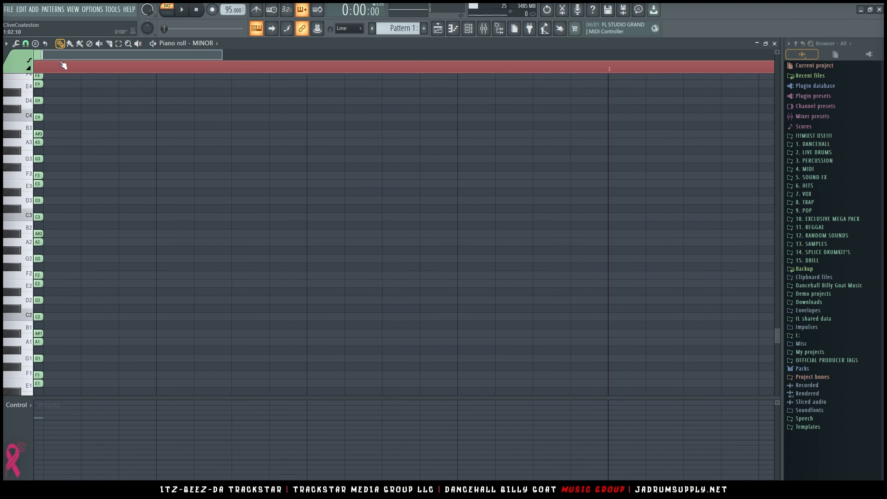
{"action": "left_click_drag", "start_coordinate": [59, 55], "coordinate": [22, 57]}
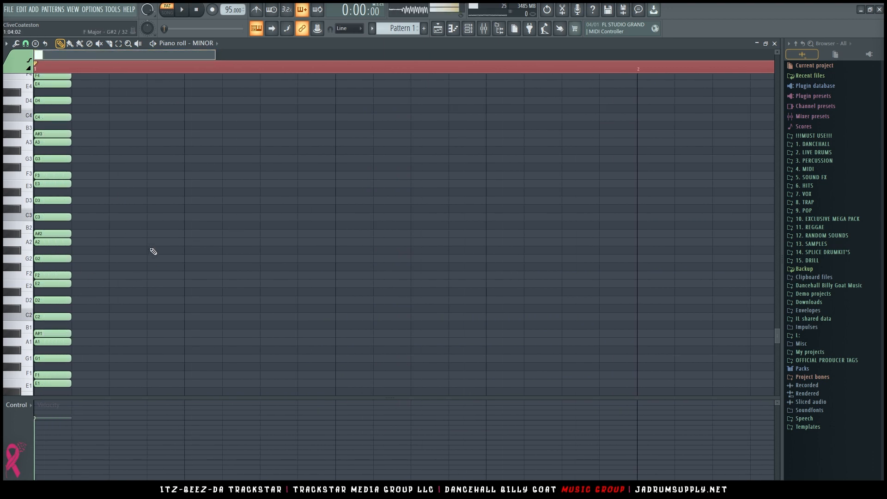
{"action": "left_click", "coordinate": [185, 218]}
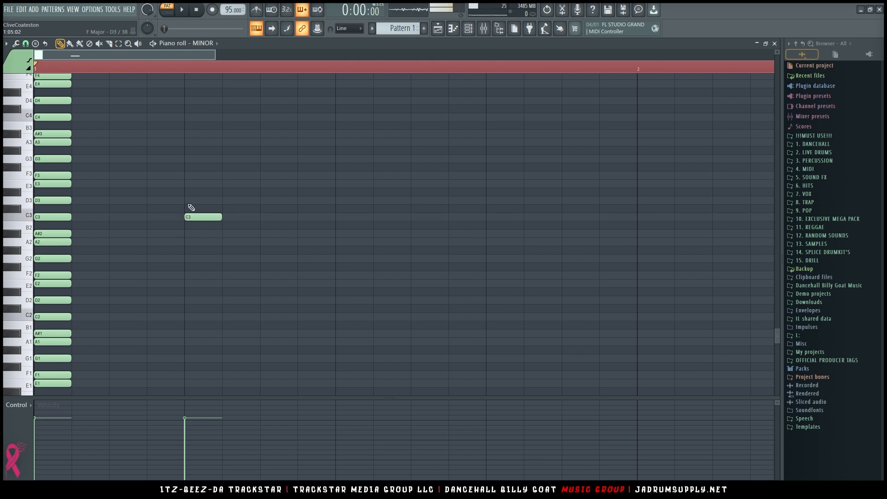
{"action": "left_click", "coordinate": [185, 200]}
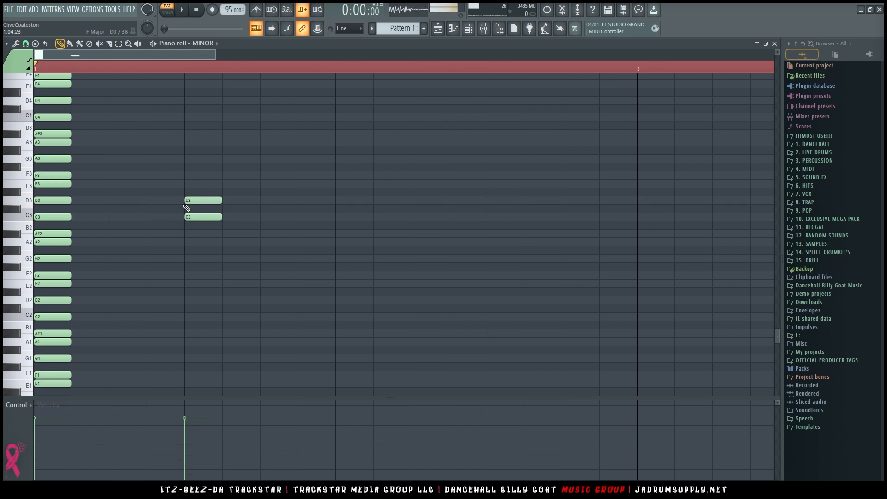
{"action": "left_click", "coordinate": [191, 200]}
{"action": "left_click", "coordinate": [188, 193]}
{"action": "left_click", "coordinate": [188, 175]}
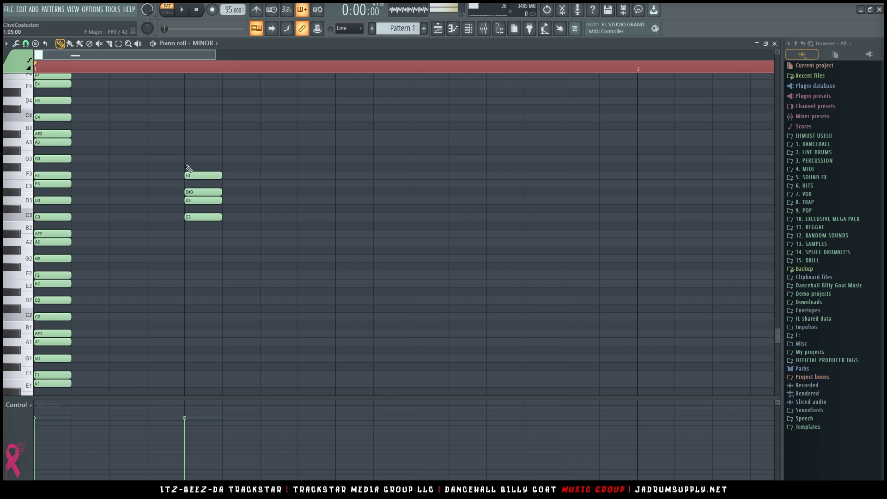
{"action": "left_click", "coordinate": [188, 159]}
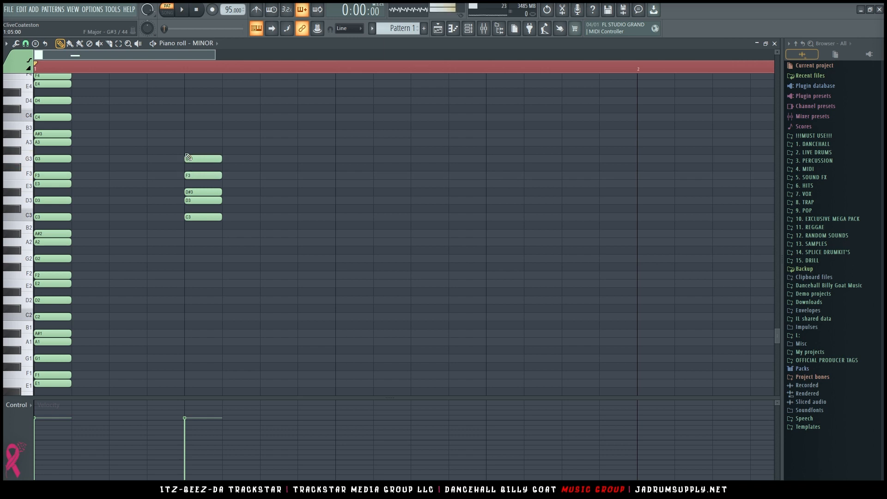
{"action": "left_click", "coordinate": [187, 150]}
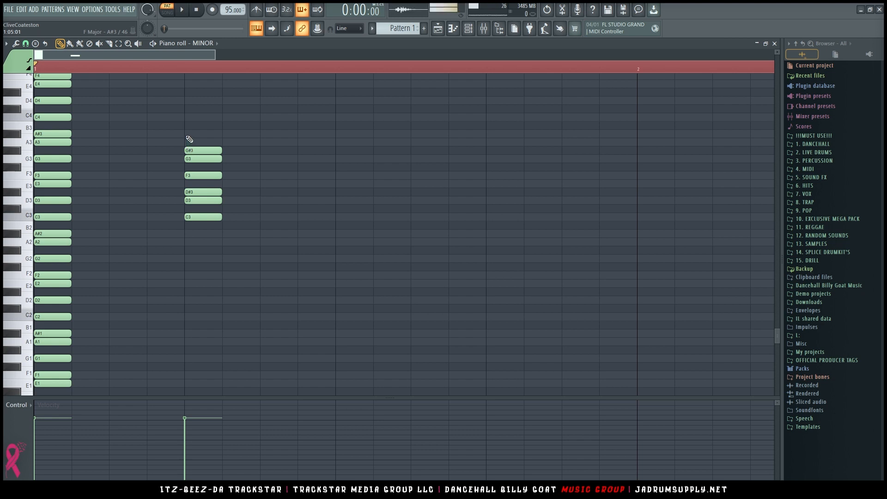
{"action": "left_click", "coordinate": [187, 133]}
{"action": "left_click", "coordinate": [186, 116]}
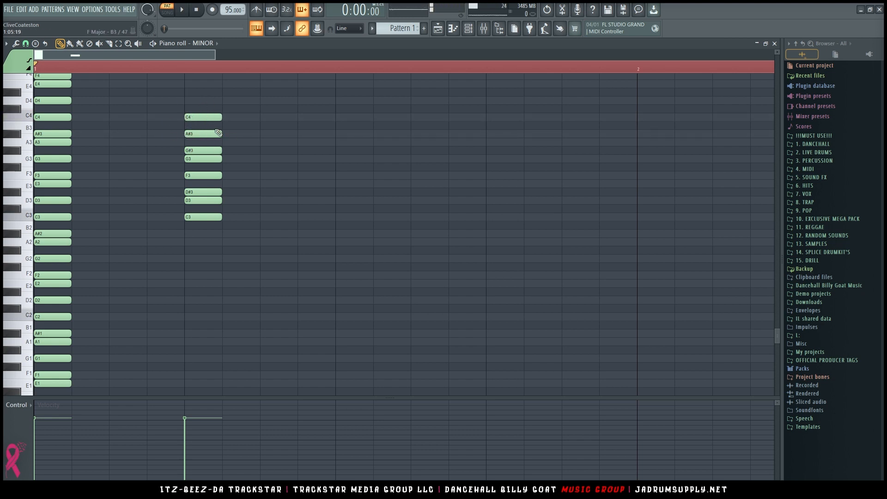
Step: Select the drawn C minor scale and move it to step 2, directly beside the D minor guide notes
{"action": "left_click_drag", "start_coordinate": [222, 226], "coordinate": [205, 124]}
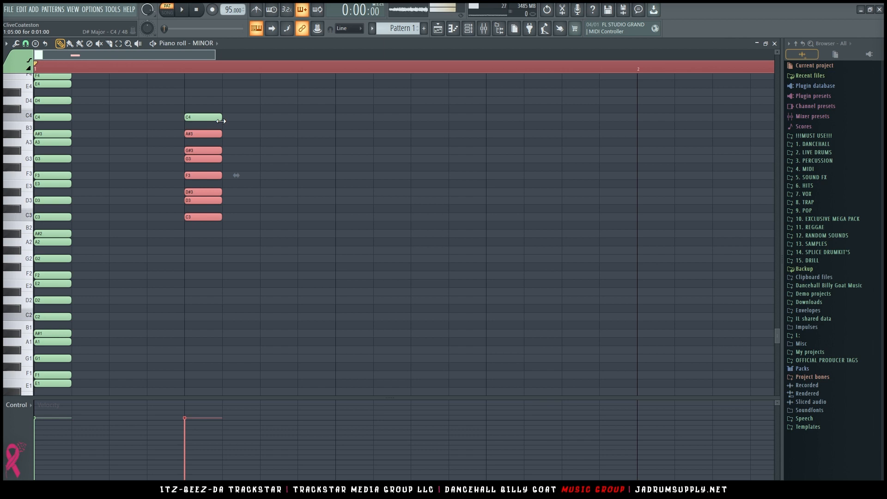
{"action": "left_click", "coordinate": [248, 167]}
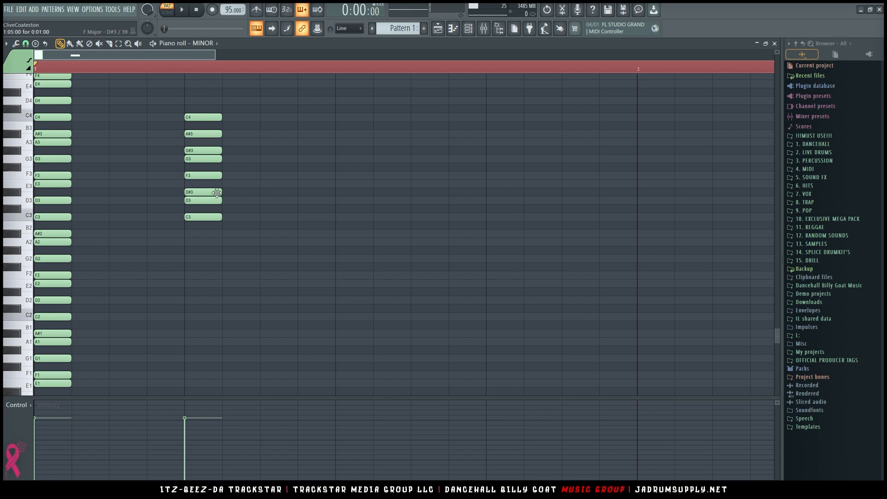
{"action": "left_click_drag", "start_coordinate": [217, 241], "coordinate": [202, 116]}
{"action": "left_click_drag", "start_coordinate": [197, 217], "coordinate": [83, 217]}
Step: Shift the drawn scale up two semitones to start on D3, matching the guide notes, and delete it
{"action": "scroll", "coordinate": [92, 220], "scroll_direction": "down", "scroll_amount": 5}
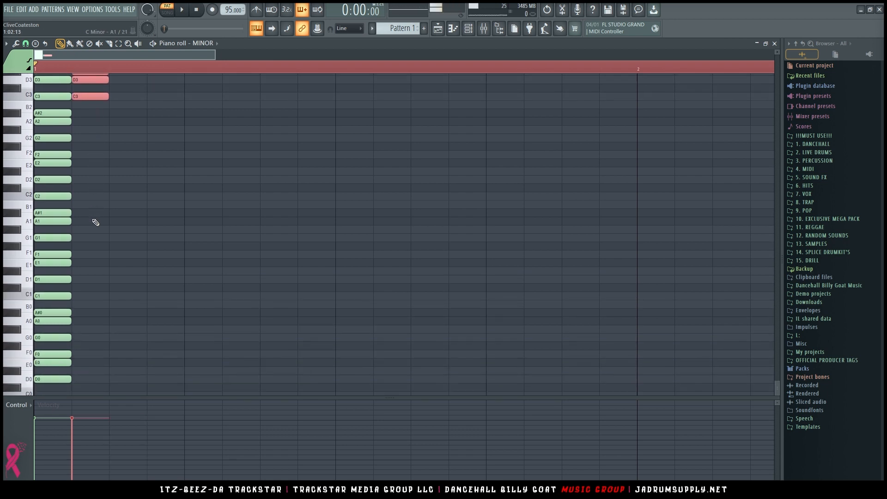
{"action": "scroll", "coordinate": [101, 364], "scroll_direction": "up", "scroll_amount": 2}
{"action": "scroll", "coordinate": [102, 351], "scroll_direction": "up", "scroll_amount": 5}
{"action": "left_click_drag", "start_coordinate": [93, 292], "coordinate": [85, 274]}
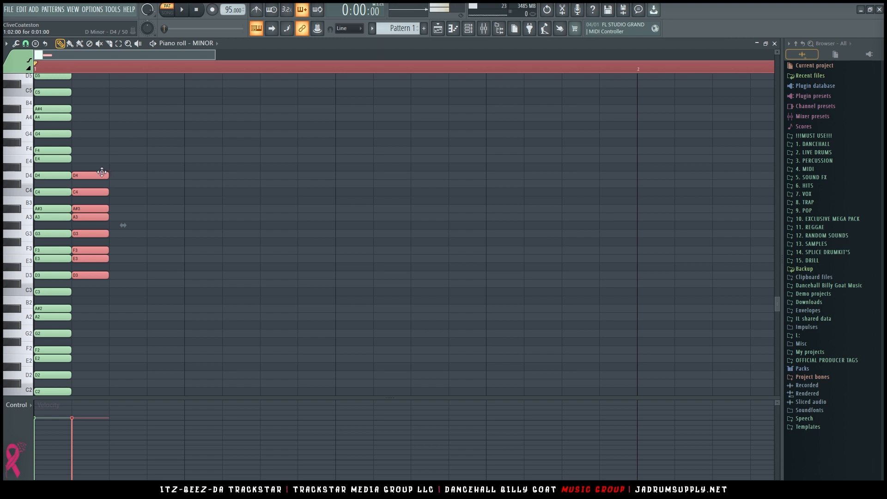
{"action": "key", "text": "Delete"}
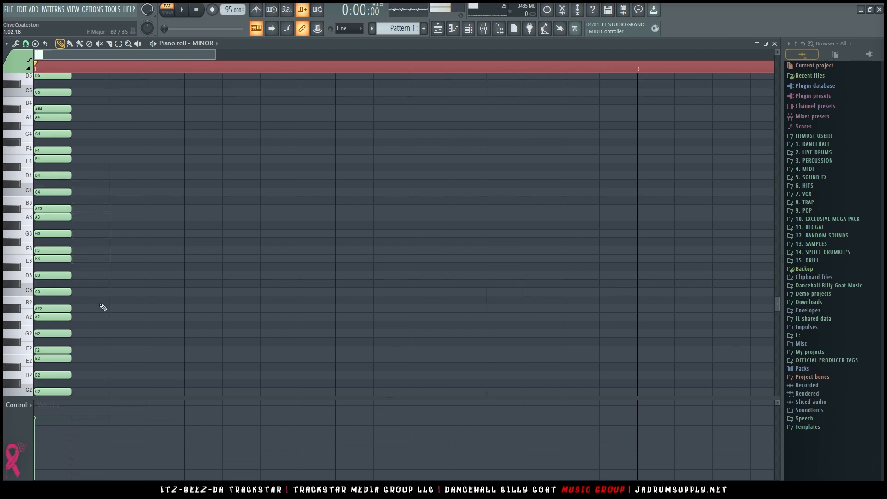
Step: Select all the D minor guide notes and extend them to one full bar
{"action": "key", "text": "ctrl+a"}
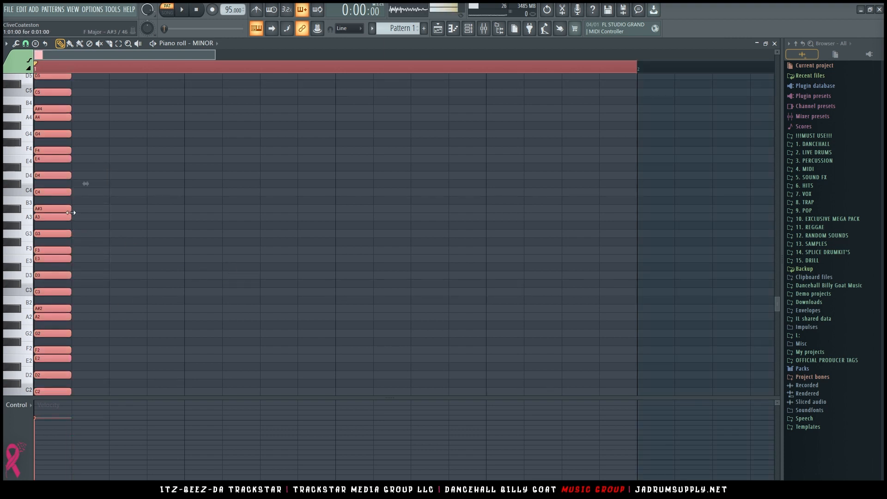
{"action": "left_click_drag", "start_coordinate": [72, 178], "coordinate": [645, 227]}
Step: Set the tempo to 94 and select the Keyscape channel in the channel rack
{"action": "left_click", "coordinate": [468, 28]}
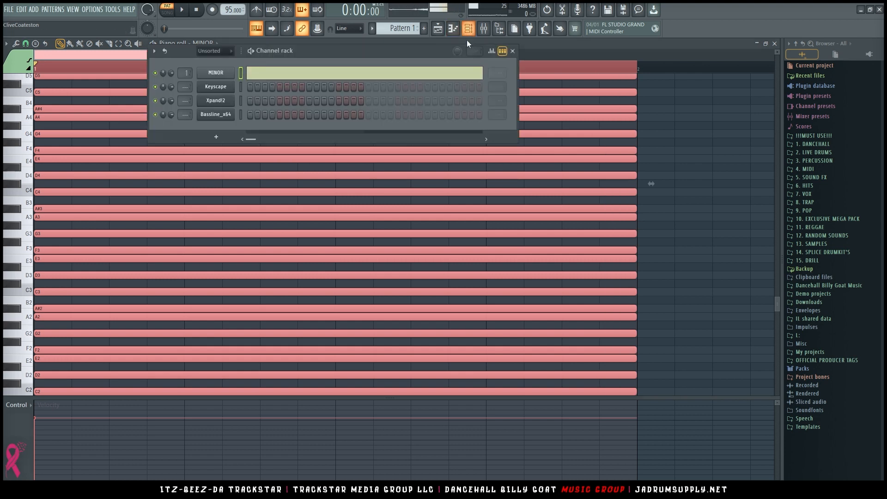
{"action": "scroll", "coordinate": [229, 9], "scroll_direction": "down", "scroll_amount": 1}
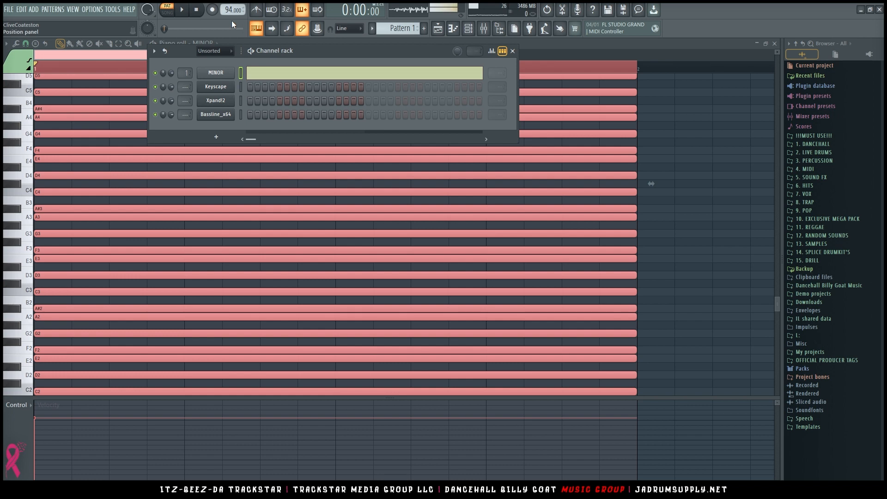
{"action": "left_click", "coordinate": [240, 88]}
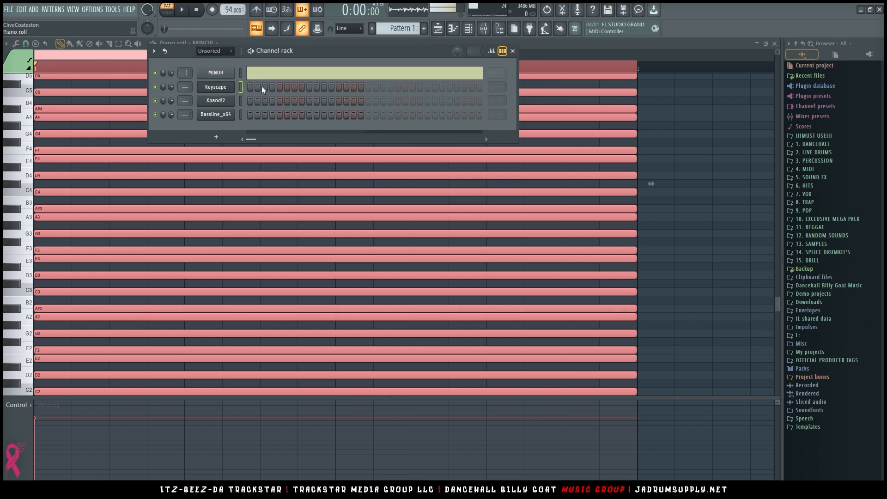
Step: Open the Keyscape channel's piano roll
{"action": "key", "text": "F7"}
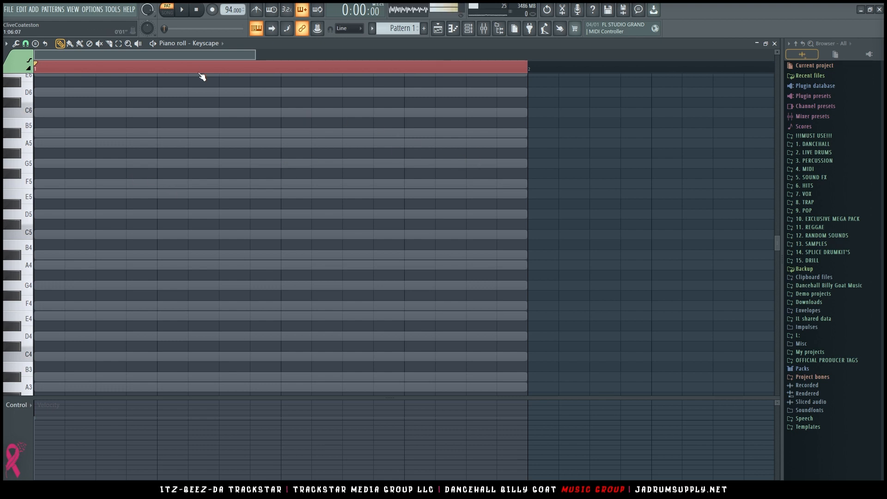
Step: Load the MIDI file "Cuban Links! Gm 170" from the RodWave Midi Kit's Ghetto Gospel folder into Keyscape
{"action": "left_click", "coordinate": [814, 170]}
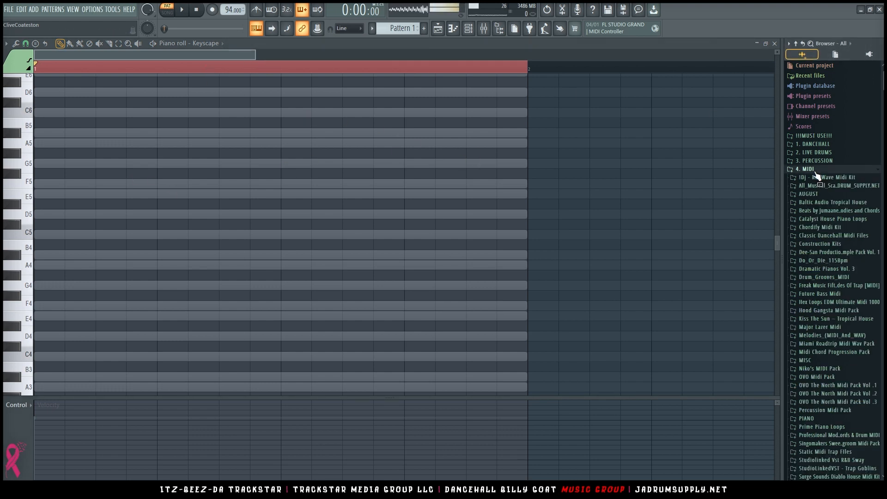
{"action": "left_click", "coordinate": [820, 177]}
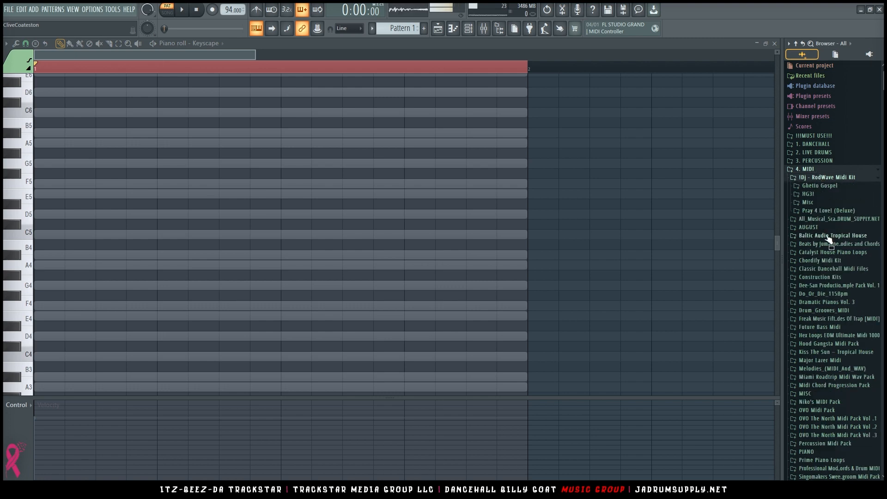
{"action": "left_click", "coordinate": [820, 186]}
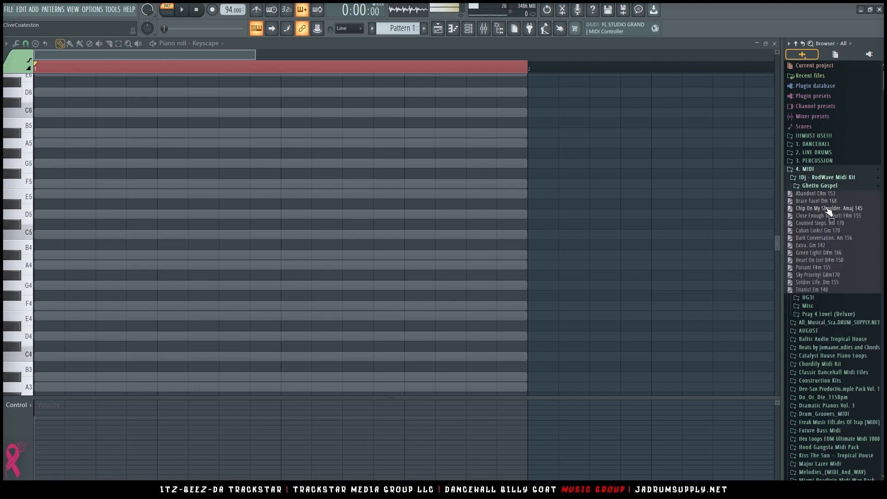
{"action": "left_click", "coordinate": [826, 230]}
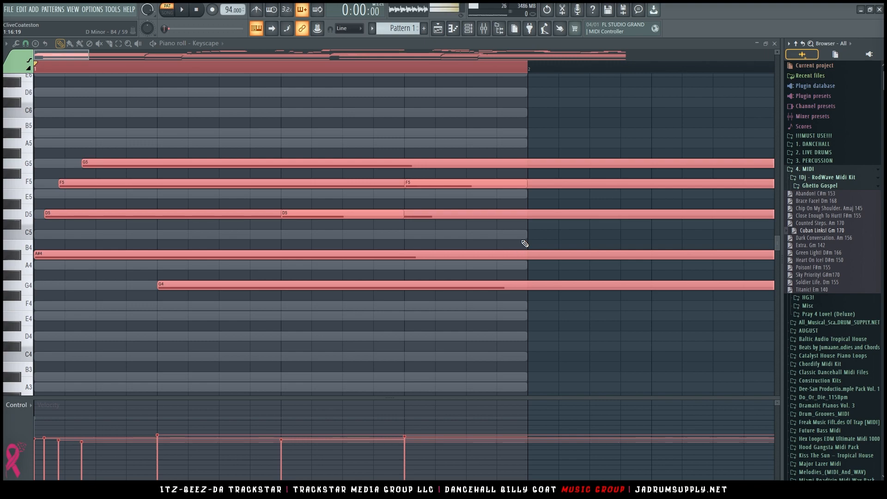
Step: Play the start of the imported MIDI progression and stop playback
{"action": "scroll", "coordinate": [471, 70], "scroll_direction": "down", "scroll_amount": 6}
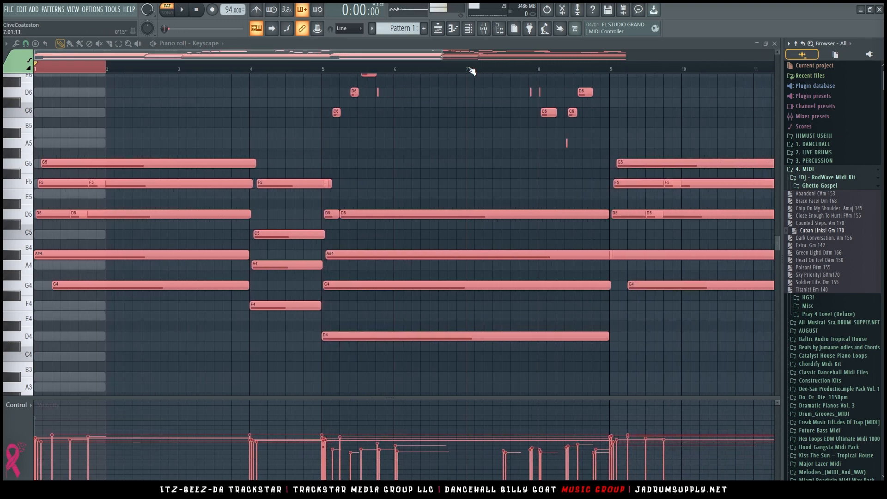
{"action": "scroll", "coordinate": [471, 70], "scroll_direction": "down", "scroll_amount": 2}
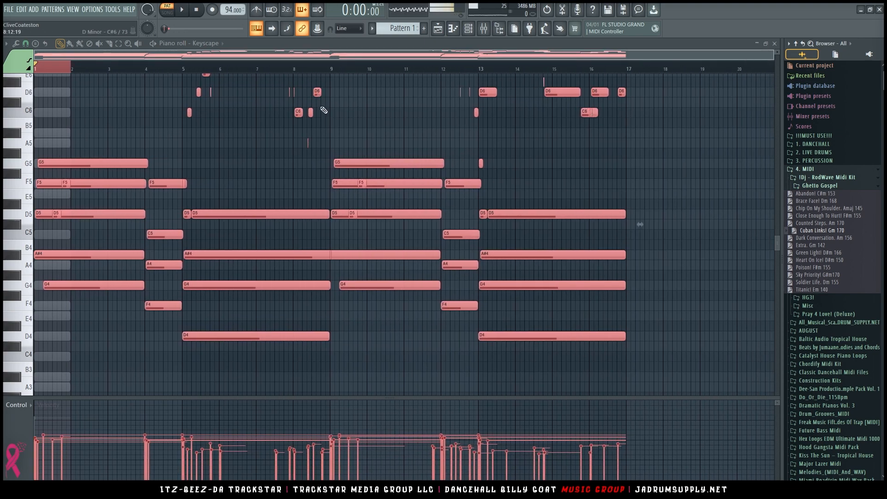
{"action": "key", "text": "space"}
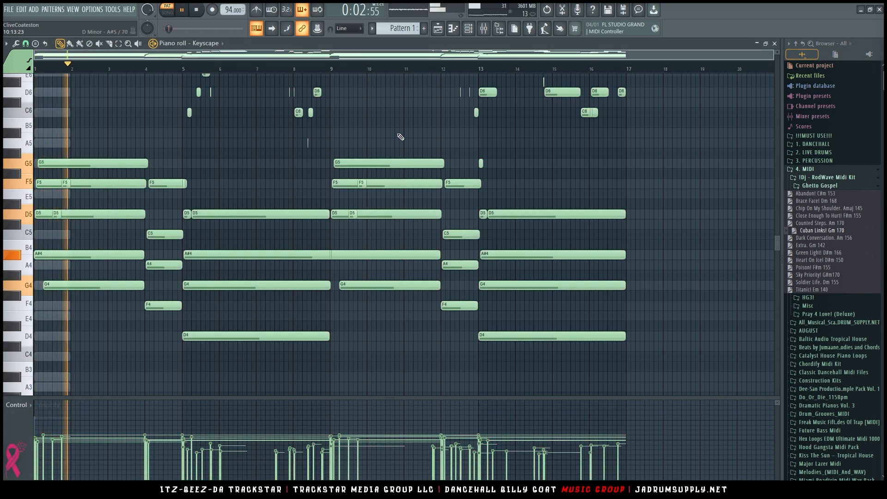
{"action": "scroll", "coordinate": [421, 137], "scroll_direction": "up", "scroll_amount": 3}
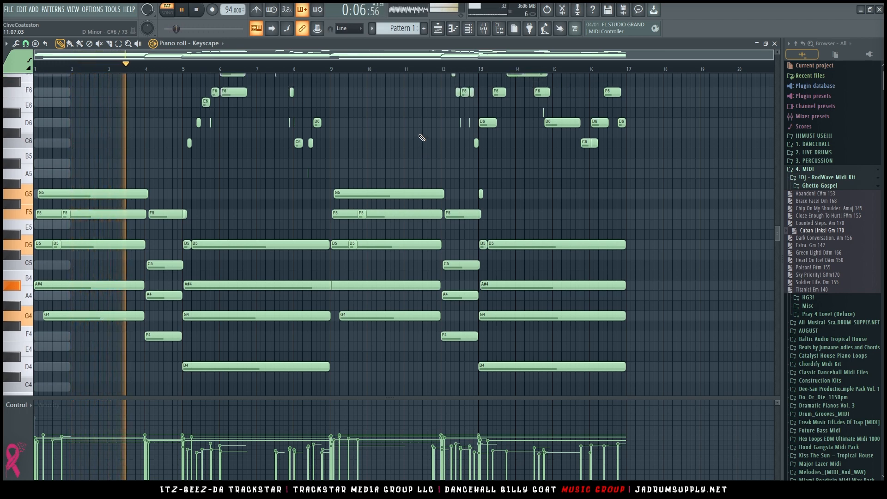
{"action": "key", "text": "space"}
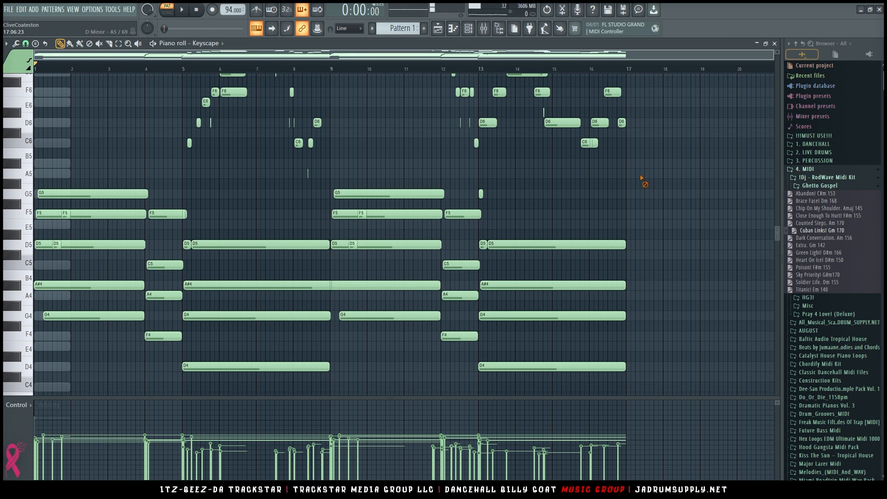
Step: Try compressing all the imported notes to 50% of their length, and stretch them back to 16 bars
{"action": "key", "text": "ctrl+a"}
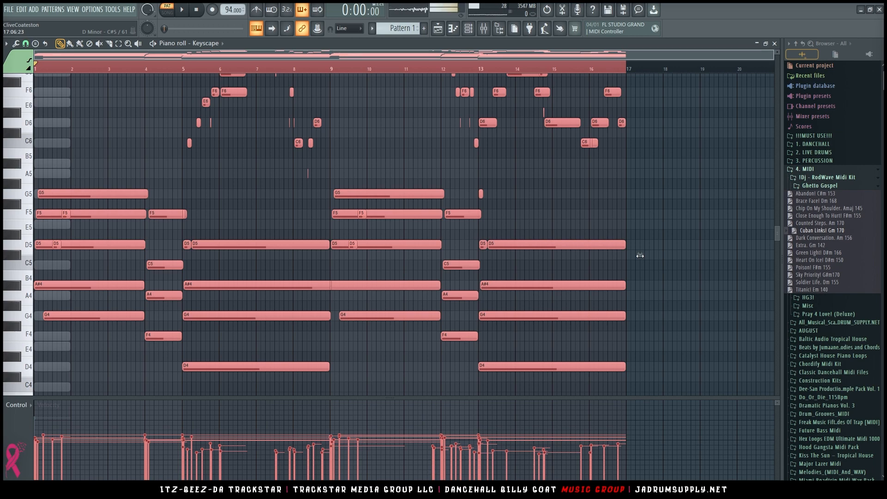
{"action": "left_click_drag", "start_coordinate": [598, 256], "coordinate": [370, 261]}
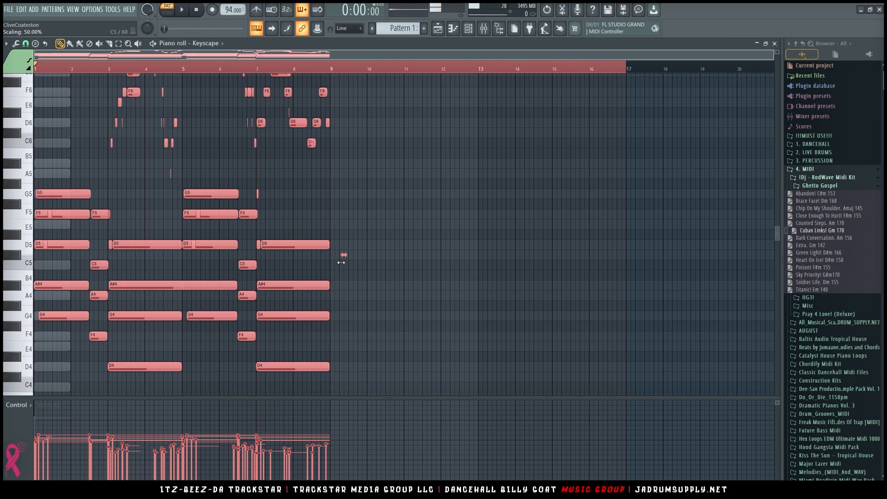
{"action": "left_click_drag", "start_coordinate": [341, 262], "coordinate": [628, 255]}
{"action": "left_click_drag", "start_coordinate": [557, 214], "coordinate": [559, 389]}
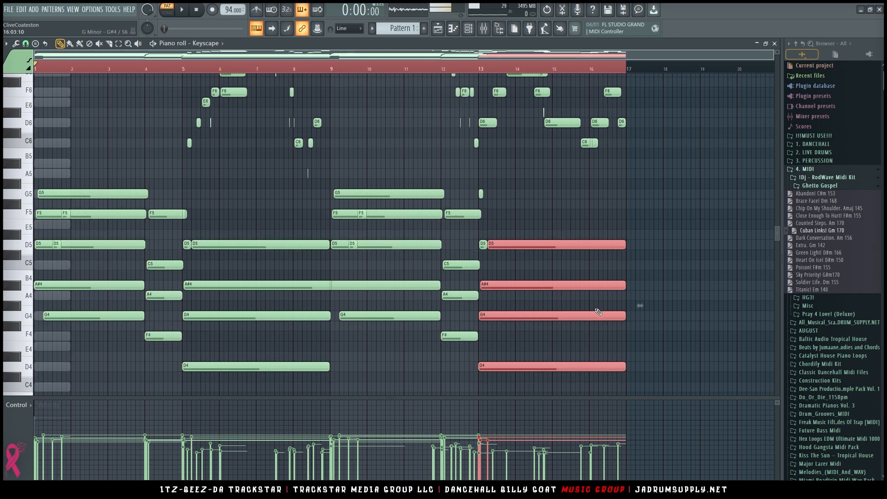
Step: Compress all the imported notes to half their length, spanning eight bars, and play the result
{"action": "key", "text": "ctrl+a"}
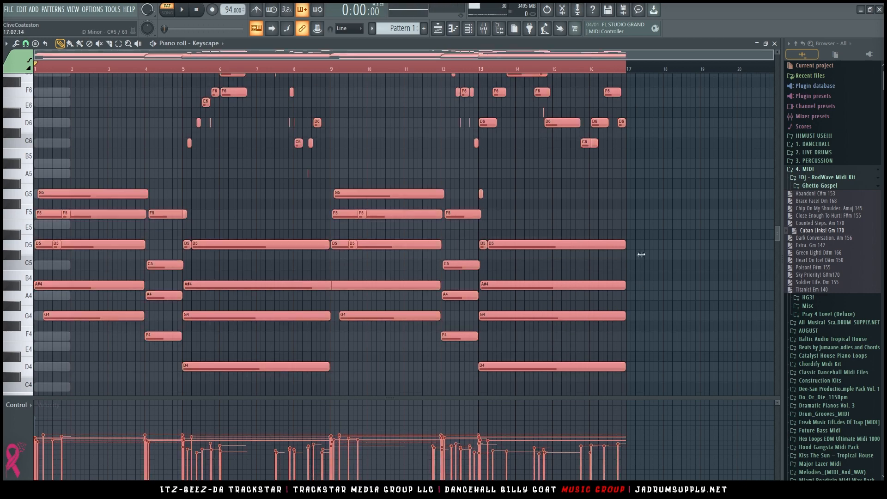
{"action": "left_click_drag", "start_coordinate": [641, 254], "coordinate": [356, 248]}
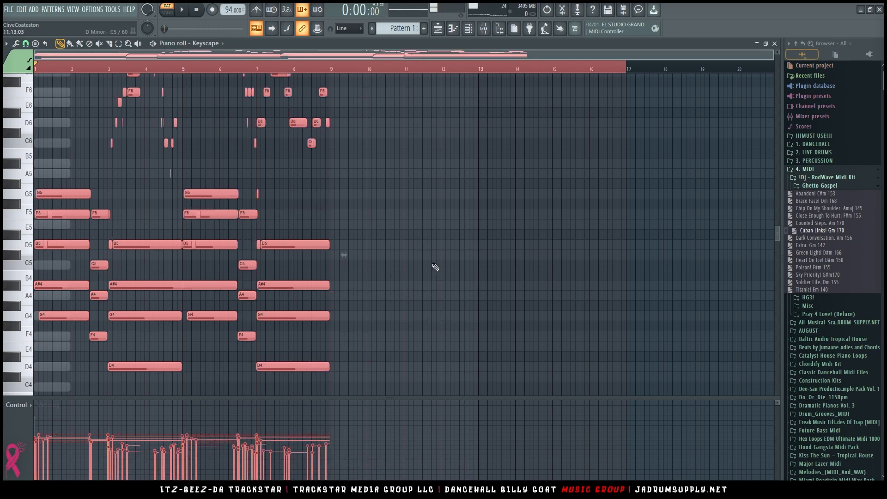
{"action": "key", "text": "ctrl+d"}
{"action": "right_click", "coordinate": [581, 225], "text": "ctrl"}
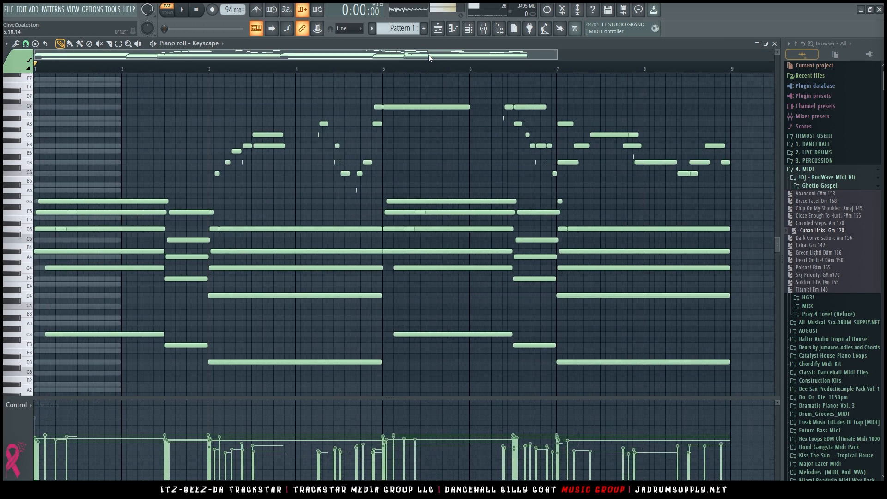
{"action": "key", "text": "space"}
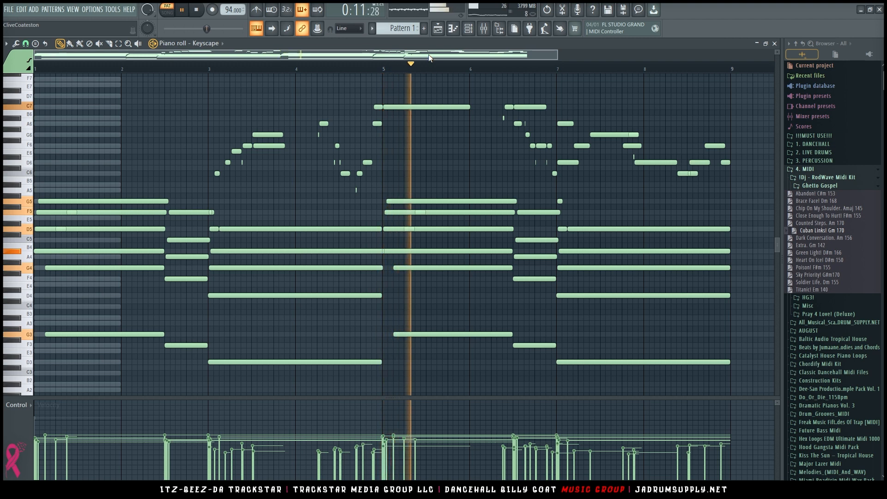
{"action": "key", "text": "space"}
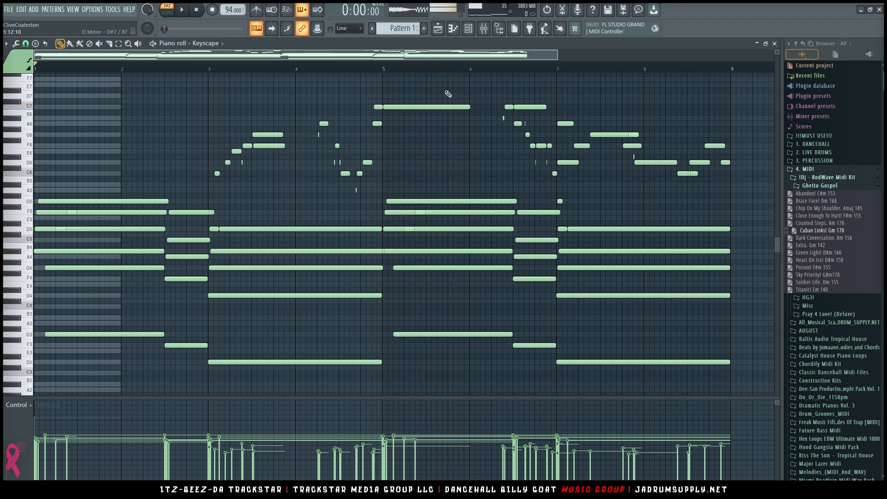
Step: Delete all the imported notes and clear the timeline selection
{"action": "key", "text": "ctrl+a"}
{"action": "key", "text": "Delete"}
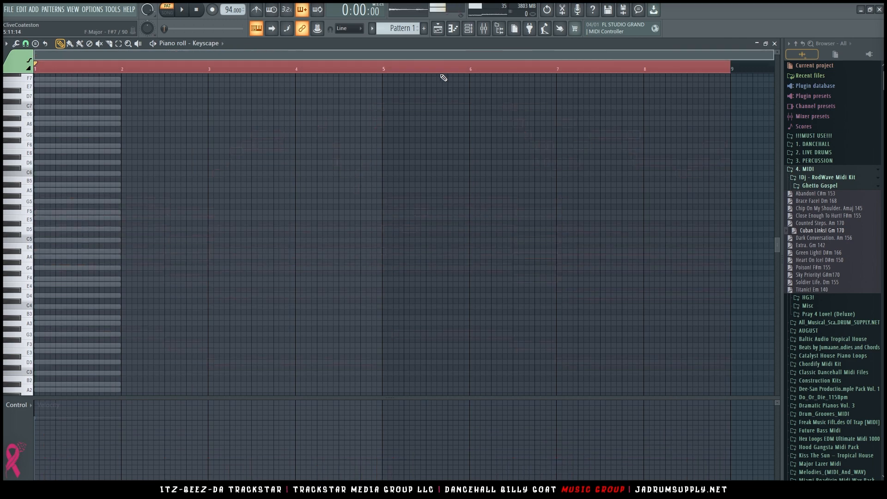
{"action": "scroll", "coordinate": [138, 276], "scroll_direction": "up", "scroll_amount": 2}
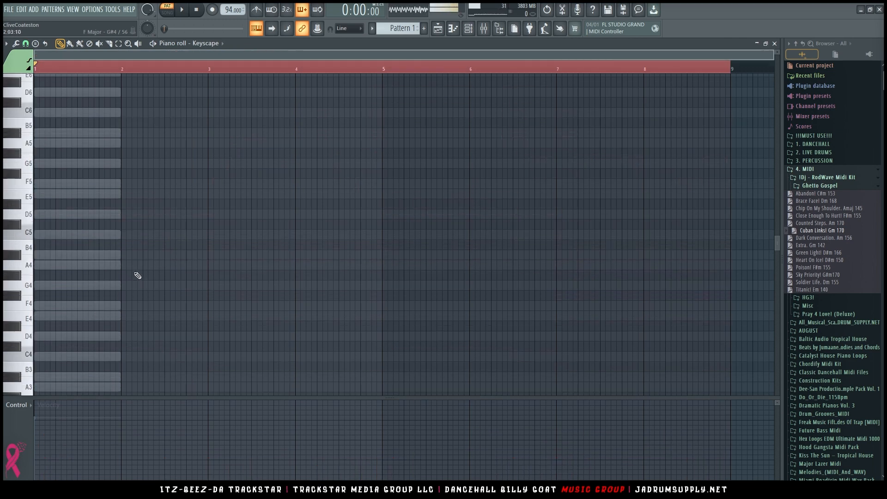
{"action": "right_click", "coordinate": [201, 132], "text": "ctrl"}
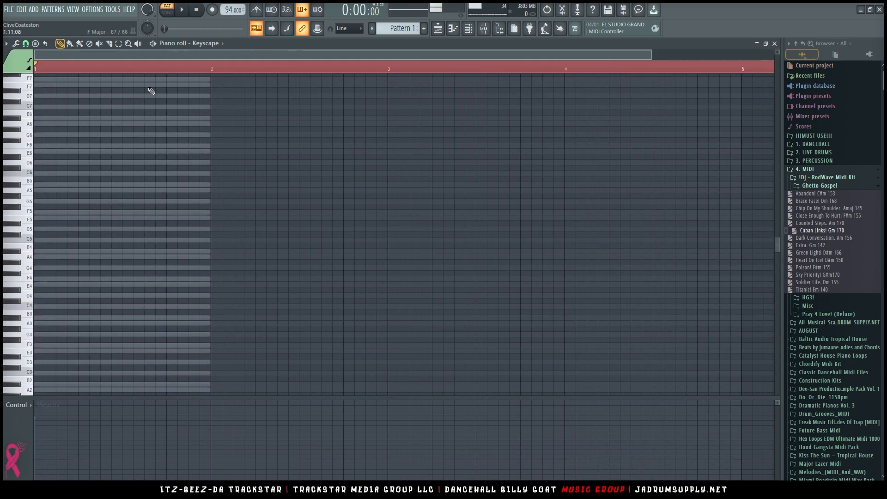
{"action": "left_click", "coordinate": [180, 153], "text": "ctrl"}
{"action": "right_click", "coordinate": [180, 153], "text": "ctrl"}
{"action": "scroll", "coordinate": [180, 153], "scroll_direction": "up", "scroll_amount": 3}
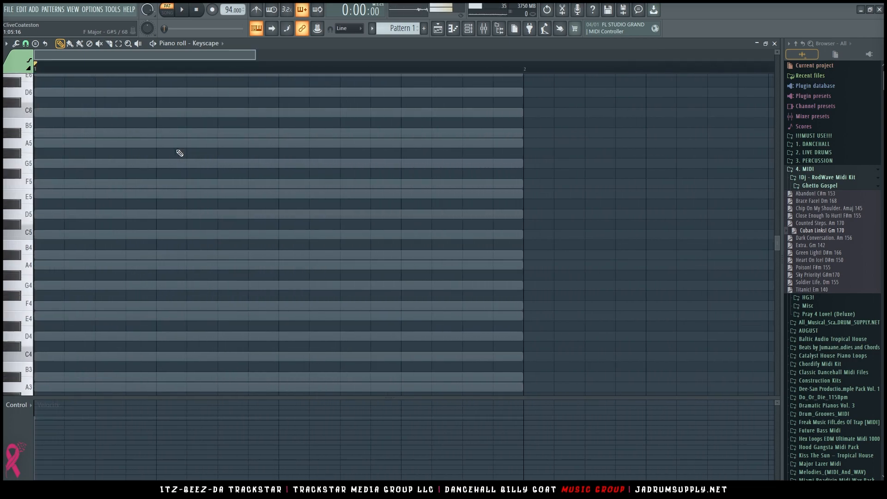
Step: Draw one-bar notes on D0, E0, F0, G0, A0, A#0 and C1, starting at bar 1 over the scale guide
{"action": "scroll", "coordinate": [104, 175], "scroll_direction": "up", "scroll_amount": 2}
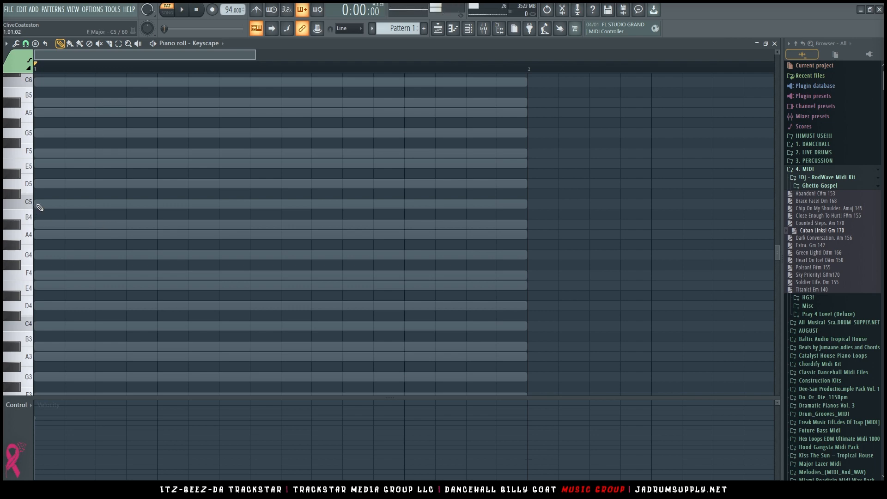
{"action": "scroll", "coordinate": [40, 208], "scroll_direction": "down", "scroll_amount": 15}
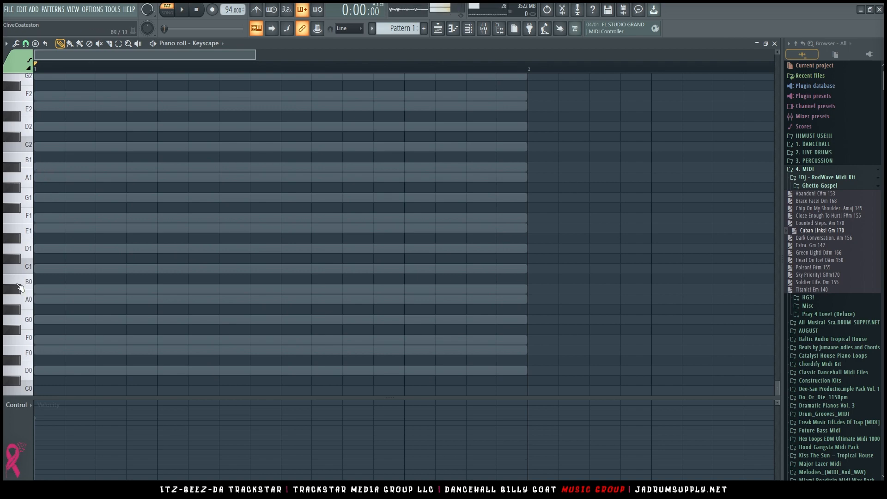
{"action": "left_click", "coordinate": [40, 371]}
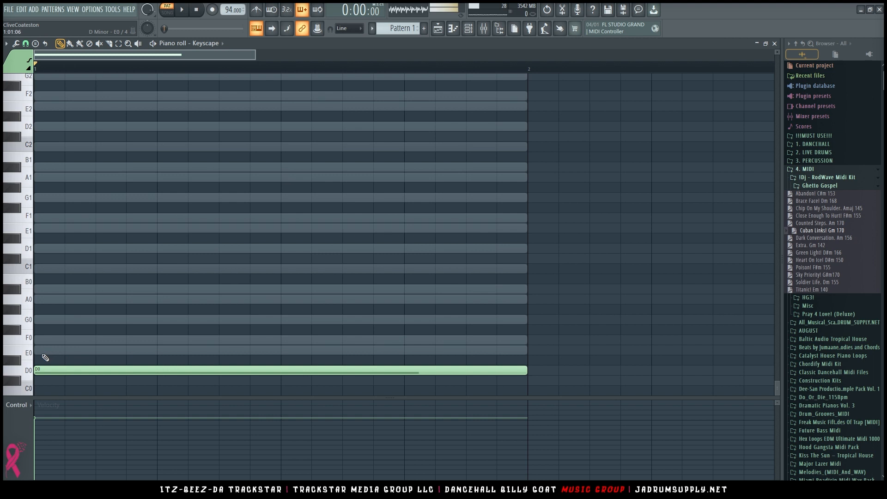
{"action": "left_click", "coordinate": [39, 352]}
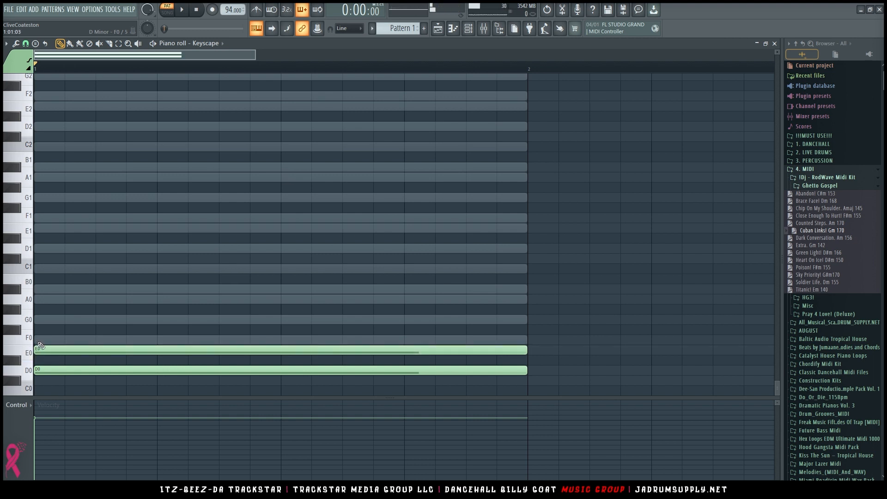
{"action": "left_click", "coordinate": [38, 339]}
{"action": "left_click", "coordinate": [36, 319]}
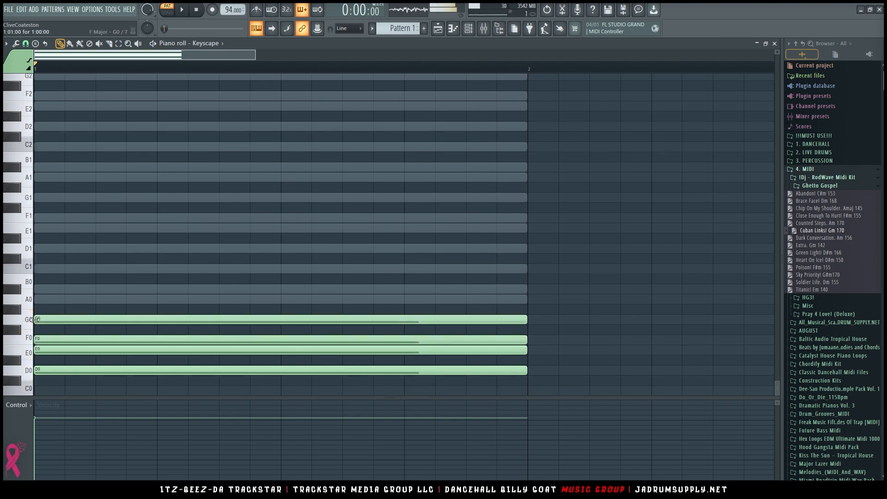
{"action": "left_click", "coordinate": [37, 300]}
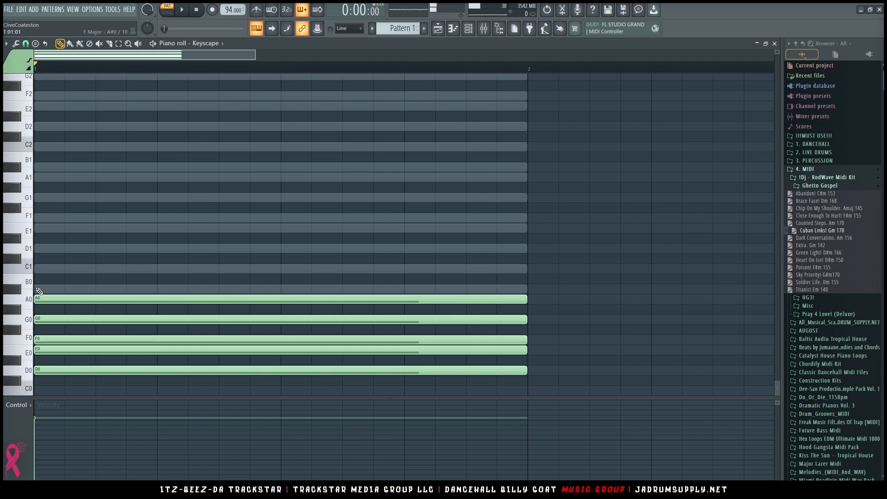
{"action": "left_click", "coordinate": [37, 289]}
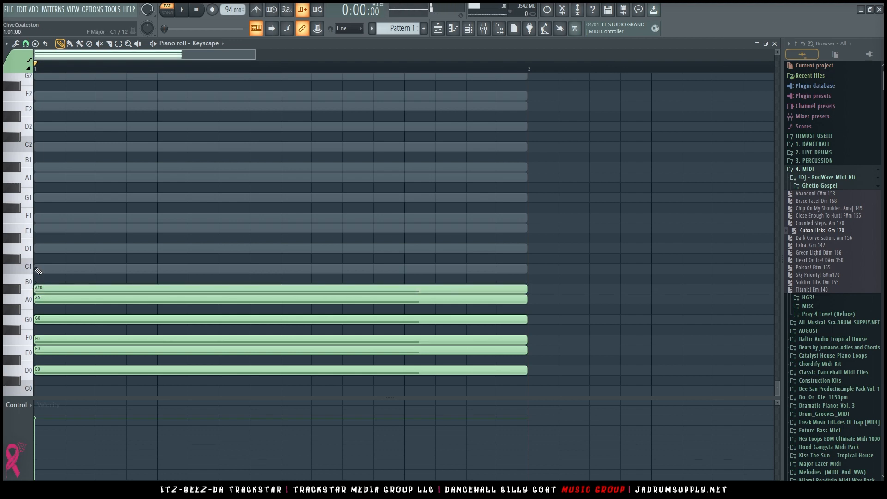
{"action": "left_click", "coordinate": [39, 269]}
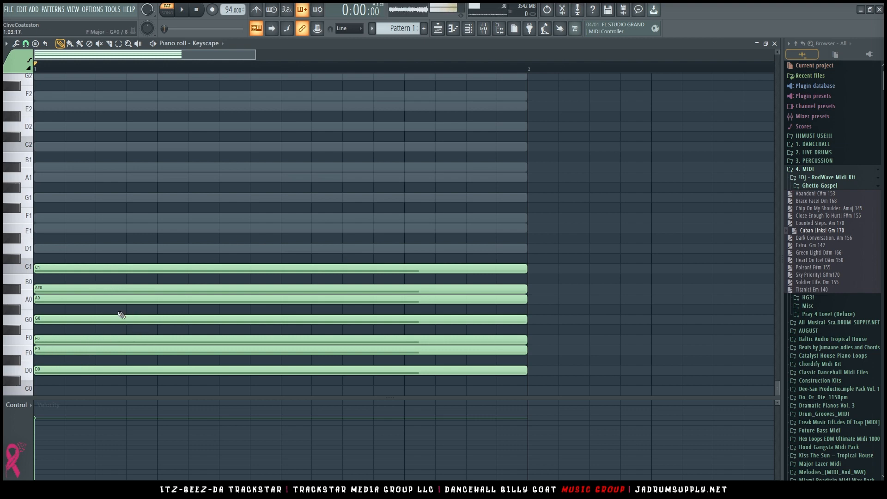
Step: Choose A#0, G0 and D0 as the progression and delete the E0, F0, A0 and C1 notes
{"action": "left_click", "coordinate": [43, 373]}
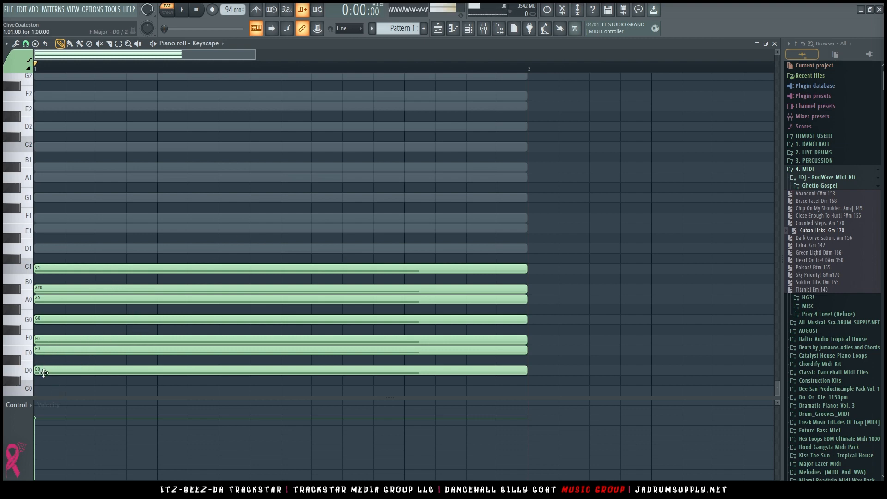
{"action": "left_click", "coordinate": [47, 290]}
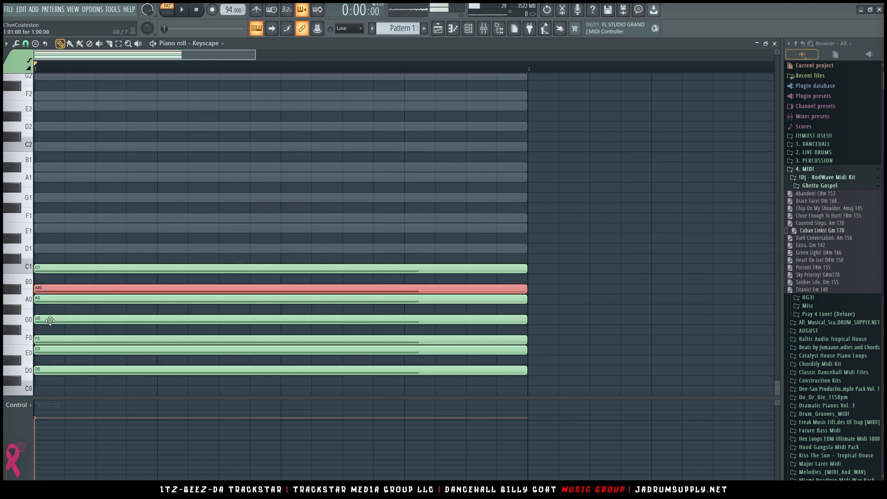
{"action": "left_click", "coordinate": [50, 320], "text": "shift"}
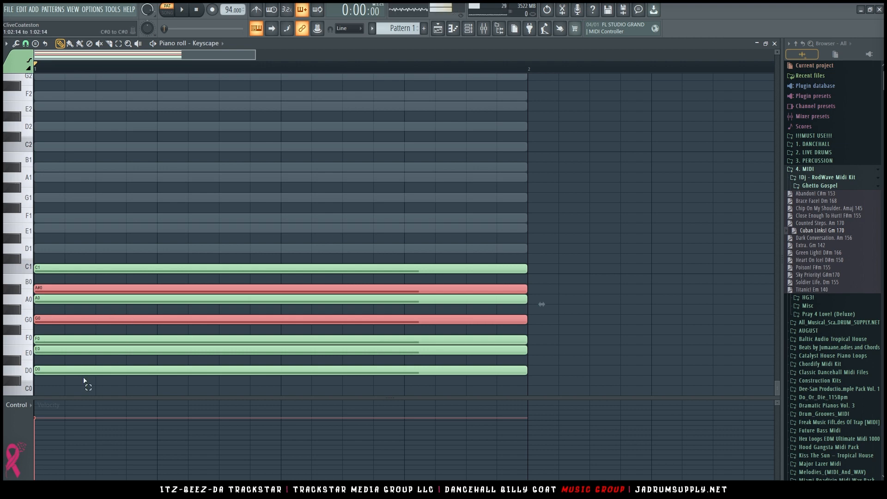
{"action": "left_click_drag", "start_coordinate": [84, 378], "coordinate": [111, 358]}
{"action": "right_click", "coordinate": [348, 354]}
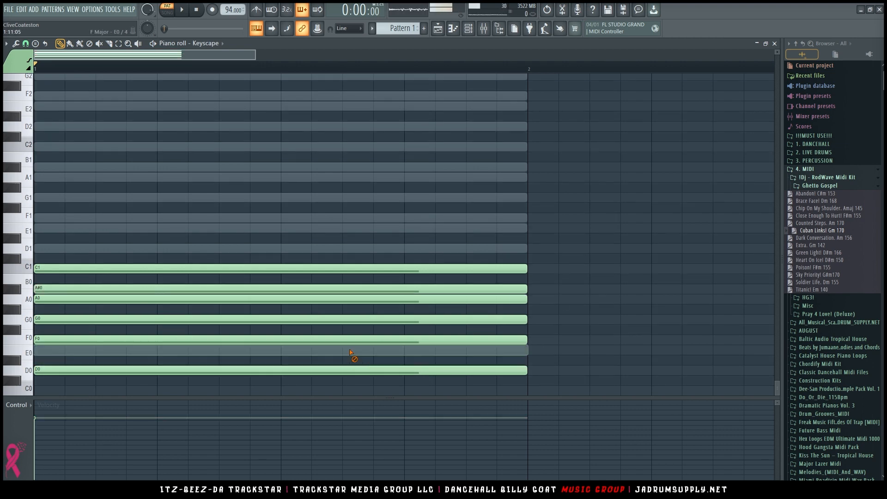
{"action": "right_click", "coordinate": [348, 340]}
{"action": "right_click", "coordinate": [344, 299]}
{"action": "right_click", "coordinate": [319, 269]}
Step: Arrange A#0, G0 and D0 one after another from bar 1 and shorten each to half a bar
{"action": "left_click_drag", "start_coordinate": [92, 318], "coordinate": [328, 319]}
{"action": "left_click_drag", "start_coordinate": [270, 372], "coordinate": [763, 372]}
{"action": "left_click_drag", "start_coordinate": [488, 265], "coordinate": [595, 396]}
{"action": "scroll", "coordinate": [549, 372], "scroll_direction": "down", "scroll_amount": 2}
{"action": "left_click_drag", "start_coordinate": [478, 320], "coordinate": [328, 325]}
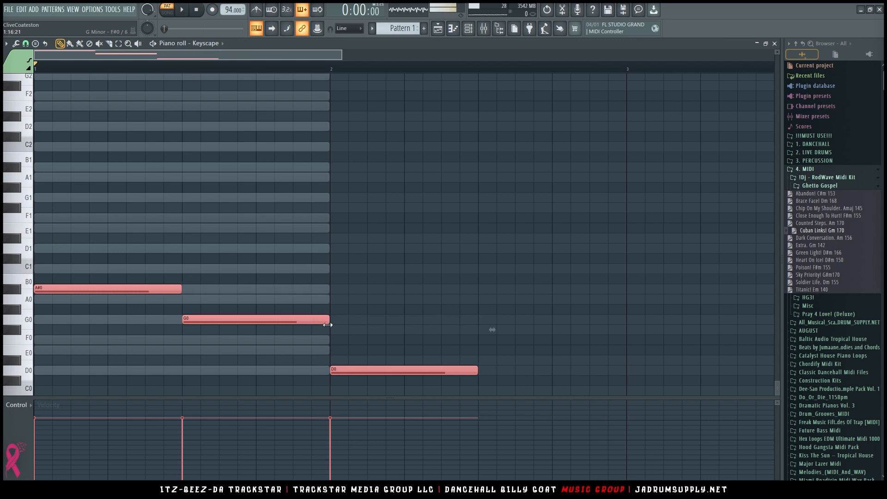
Step: Transpose the A#0, G0 and D0 notes up five octaves to A#5, G5 and D5 and play them back
{"action": "right_click", "coordinate": [347, 279]}
{"action": "key", "text": "ctrl+Up"}
{"action": "key", "text": "ctrl+Up"}
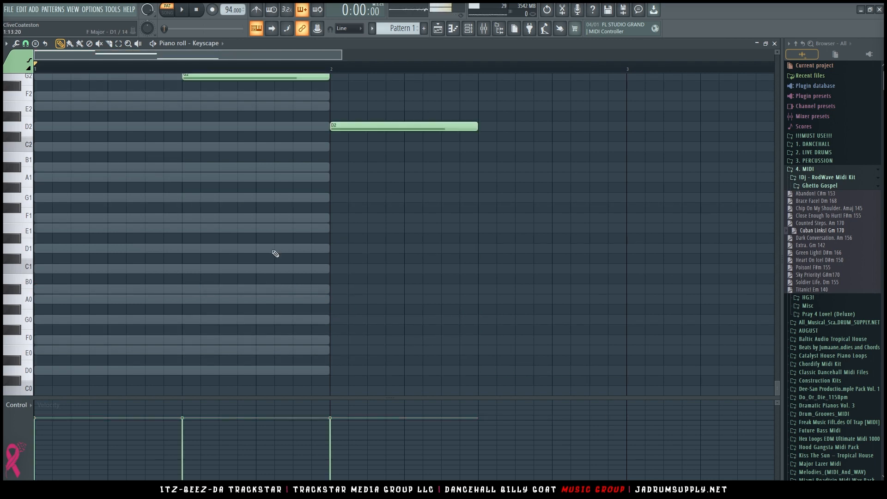
{"action": "scroll", "coordinate": [275, 254], "scroll_direction": "up", "scroll_amount": 5}
{"action": "key", "text": "ctrl+Up"}
{"action": "key", "text": "ctrl+Up"}
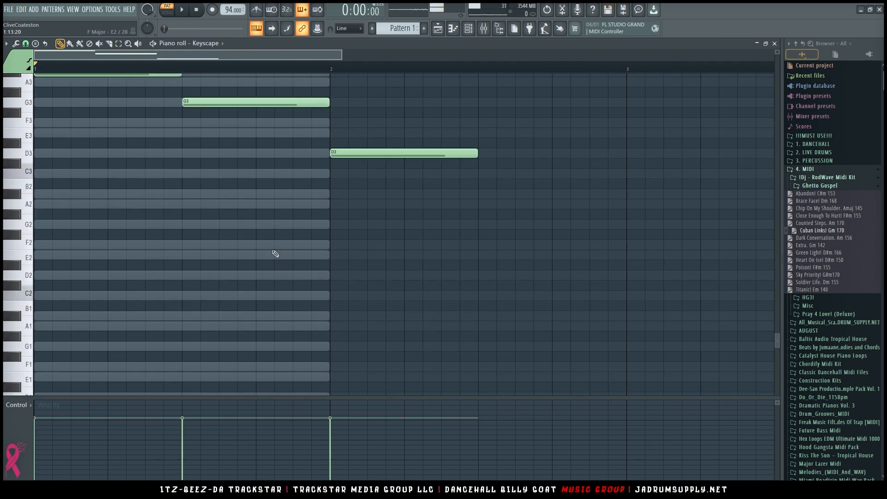
{"action": "scroll", "coordinate": [275, 254], "scroll_direction": "up", "scroll_amount": 12}
{"action": "key", "text": "space"}
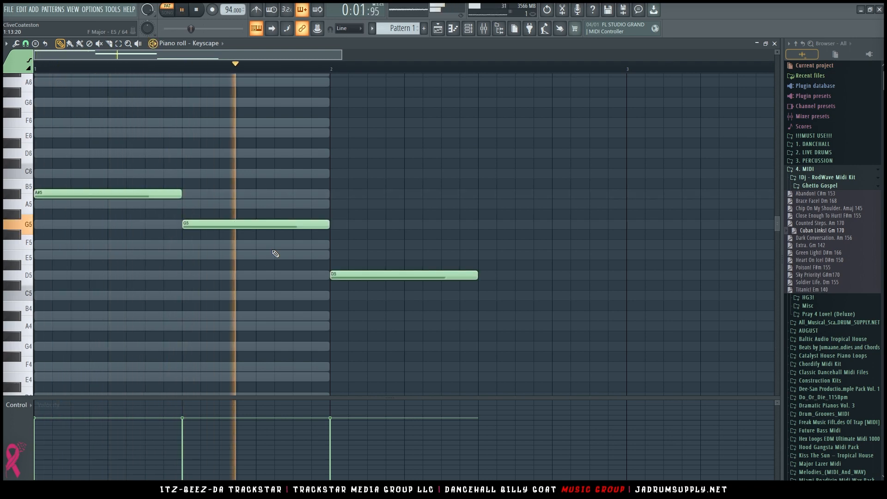
{"action": "key", "text": "space"}
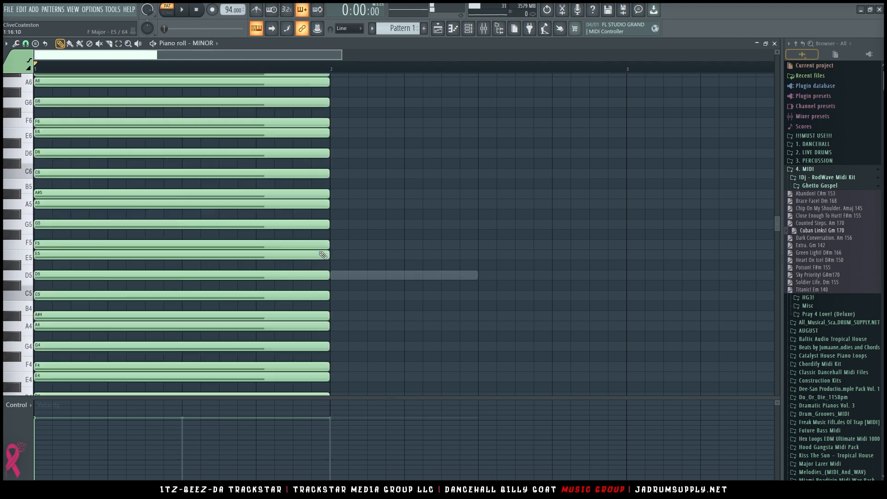
Step: Extend all the MINOR scale guide notes through the end of bar 2 and return to the Keyscape piano roll
{"action": "key", "text": "ctrl+a"}
{"action": "left_click_drag", "start_coordinate": [329, 245], "coordinate": [625, 242]}
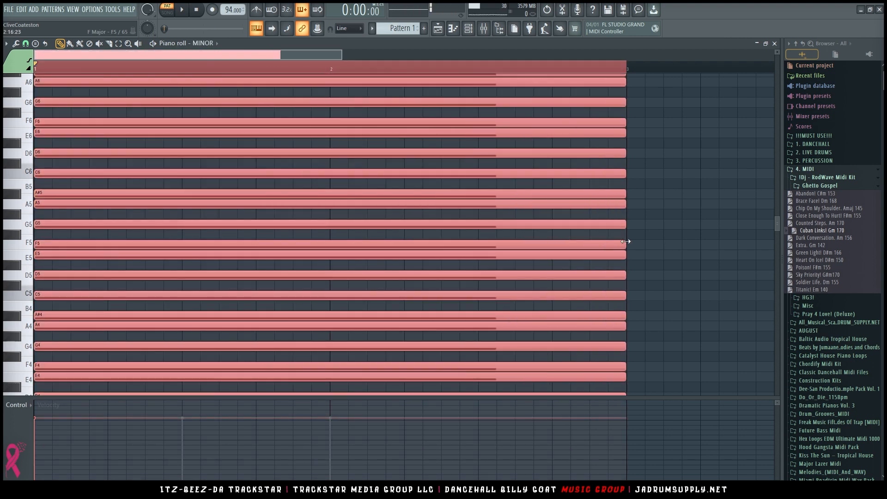
{"action": "scroll", "coordinate": [446, 80], "scroll_direction": "down", "scroll_amount": 6}
{"action": "scroll", "coordinate": [450, 78], "scroll_direction": "down", "scroll_amount": 3}
{"action": "scroll", "coordinate": [284, 134], "scroll_direction": "down", "scroll_amount": 1}
{"action": "scroll", "coordinate": [284, 134], "scroll_direction": "up", "scroll_amount": 10}
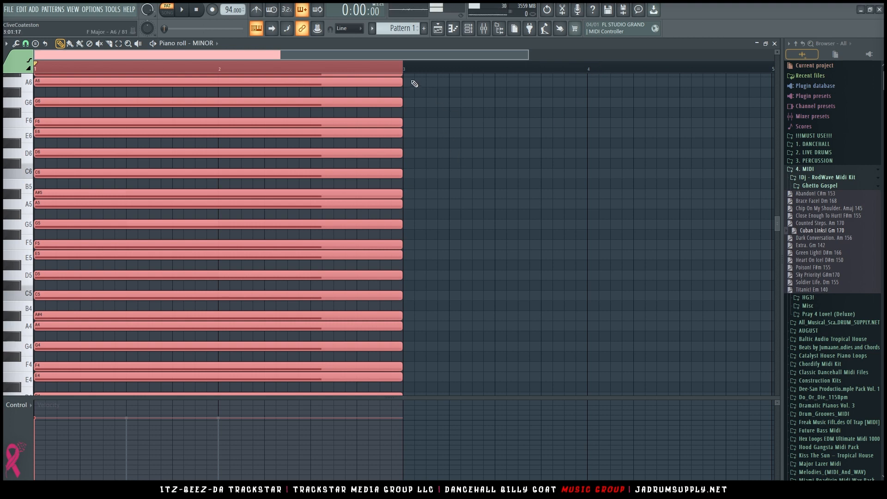
{"action": "key", "text": "ctrl+d"}
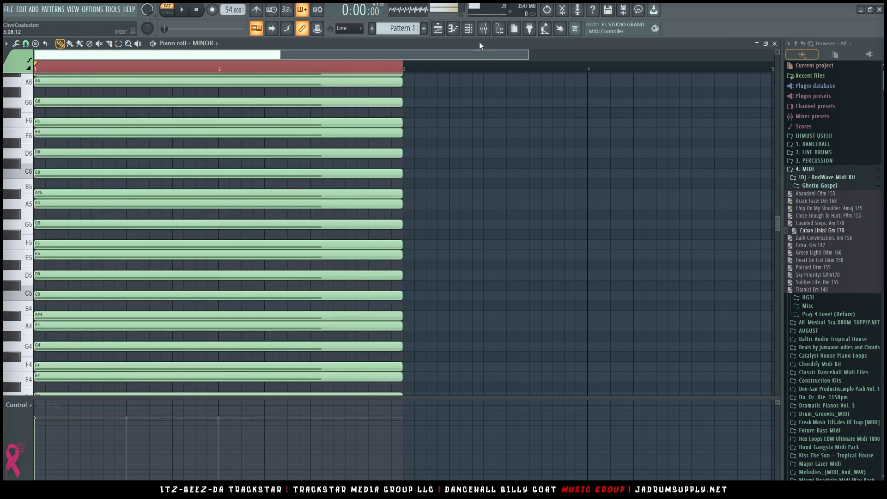
{"action": "left_click", "coordinate": [468, 29]}
{"action": "left_click", "coordinate": [327, 90]}
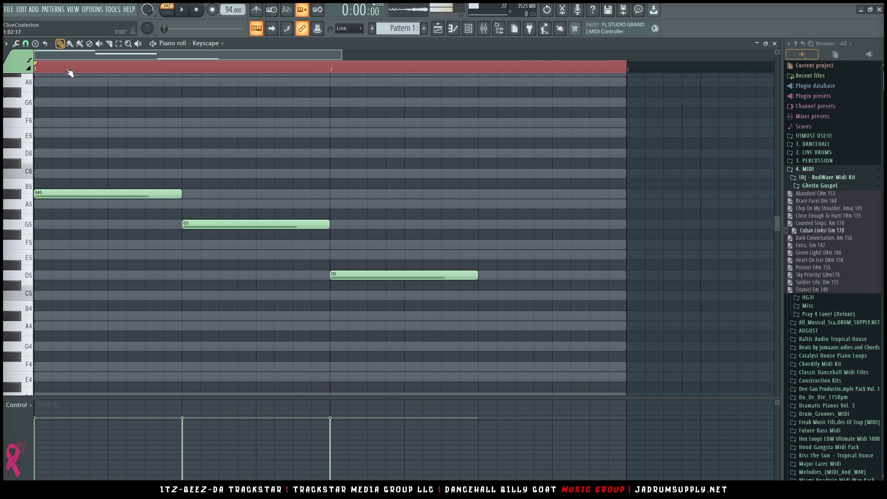
Step: Shorten A#5 to six steps, start G5 directly after it, and extend D5 to the end of bar 2
{"action": "key", "text": "space"}
{"action": "key", "text": "space"}
{"action": "left_click_drag", "start_coordinate": [153, 169], "coordinate": [219, 296]}
{"action": "left_click_drag", "start_coordinate": [185, 225], "coordinate": [151, 230]}
{"action": "left_click", "coordinate": [154, 242]}
{"action": "key", "text": "space"}
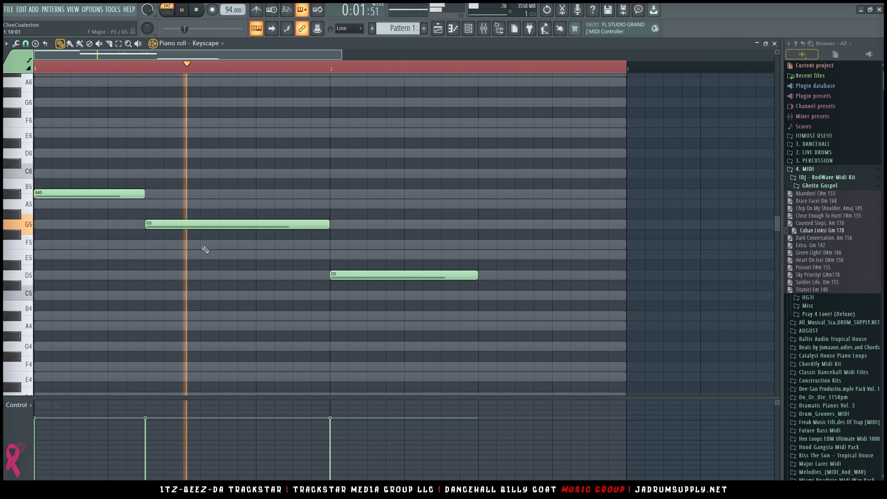
{"action": "key", "text": "space"}
{"action": "left_click_drag", "start_coordinate": [483, 283], "coordinate": [627, 277]}
Step: Stack D6 and F6 notes of equal length above the A#5 note to form the first chord
{"action": "scroll", "coordinate": [431, 268], "scroll_direction": "up", "scroll_amount": 4}
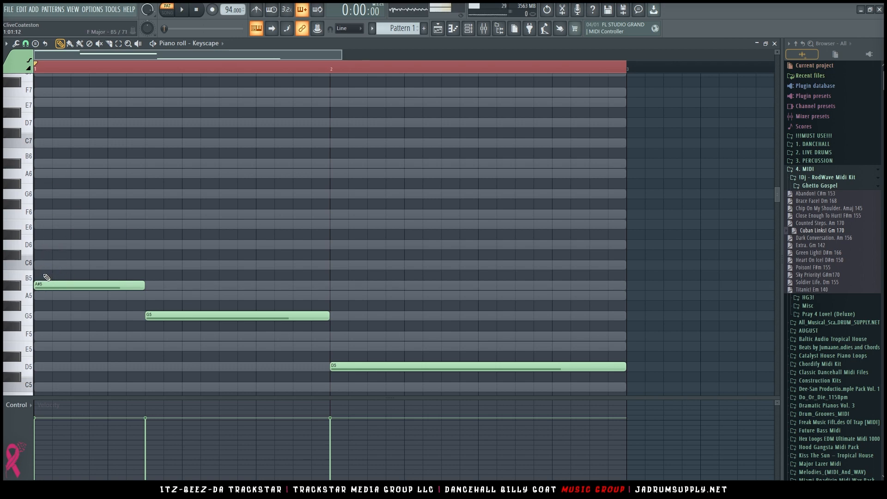
{"action": "left_click", "coordinate": [41, 245]}
{"action": "left_click_drag", "start_coordinate": [55, 255], "coordinate": [57, 275]}
{"action": "right_click", "coordinate": [57, 275]}
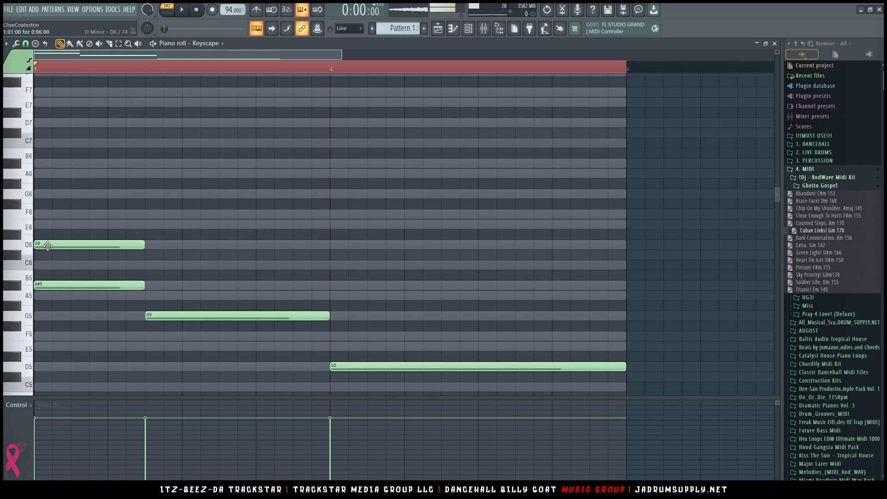
{"action": "left_click_drag", "start_coordinate": [48, 246], "coordinate": [47, 214]}
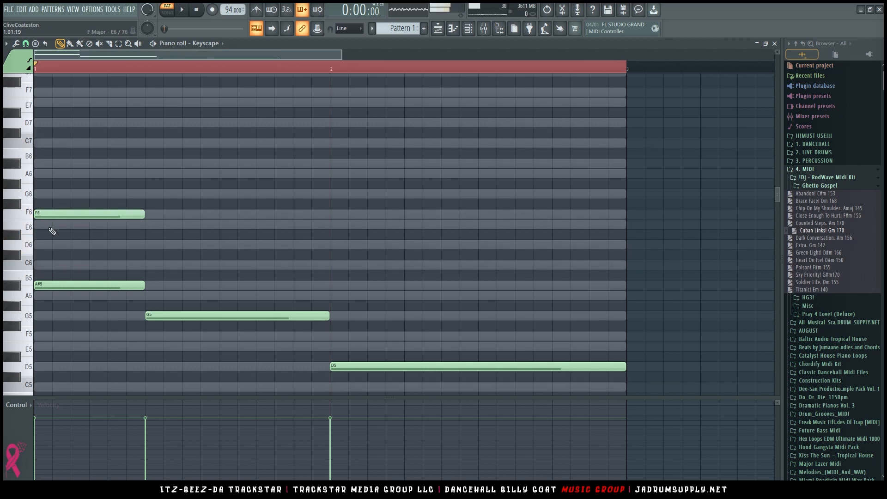
{"action": "left_click_drag", "start_coordinate": [53, 215], "coordinate": [51, 247]}
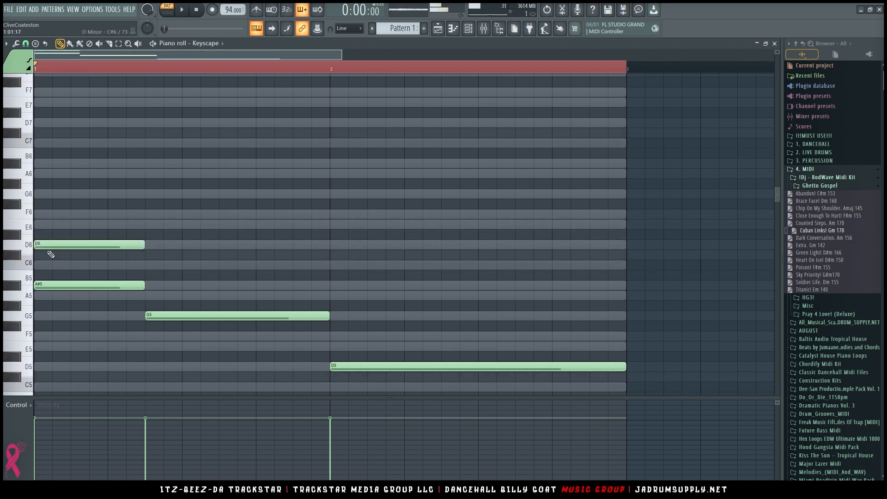
{"action": "left_click", "coordinate": [42, 214]}
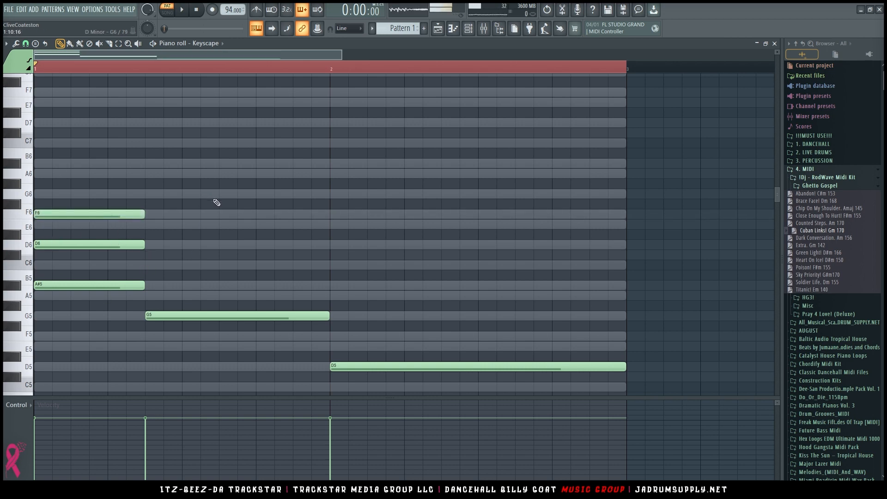
Step: Audition the first chord and transpose all the Keyscape notes down one octave
{"action": "key", "text": "space"}
{"action": "key", "text": "space"}
{"action": "scroll", "coordinate": [203, 277], "scroll_direction": "down", "scroll_amount": 3}
{"action": "key", "text": "ctrl+Down"}
{"action": "scroll", "coordinate": [191, 253], "scroll_direction": "down", "scroll_amount": 7}
{"action": "key", "text": "space"}
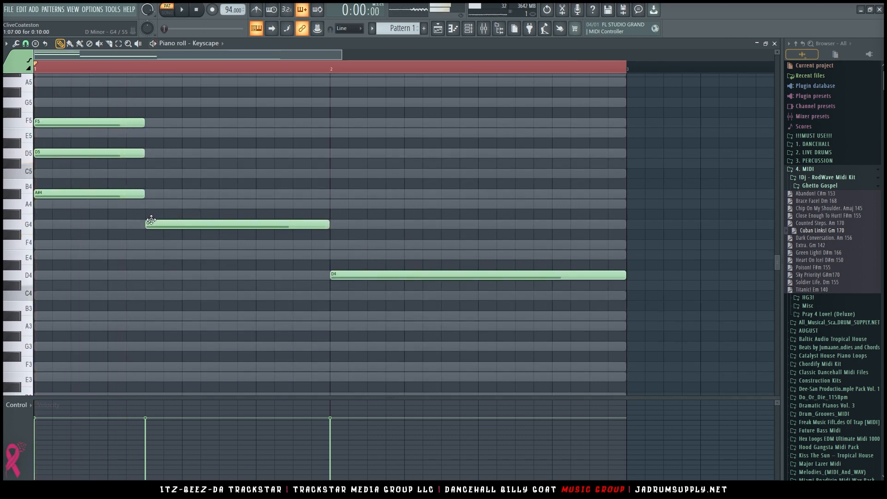
Step: Stack A#4 and D5 above G4, and F4 and A4 above D4 through bar 2, and audition the chords
{"action": "left_click", "coordinate": [151, 196]}
{"action": "left_click", "coordinate": [149, 155]}
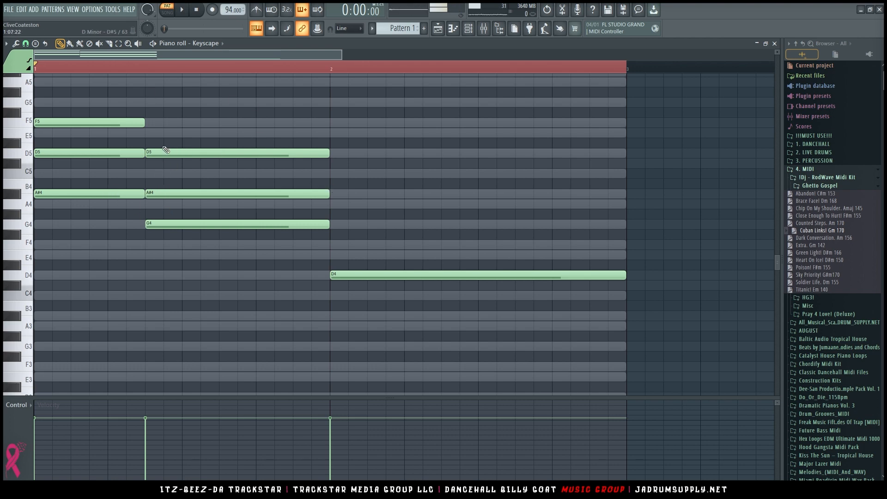
{"action": "left_click", "coordinate": [336, 245]}
{"action": "left_click", "coordinate": [335, 204]}
{"action": "mouse_move", "coordinate": [484, 189]}
{"action": "left_mouse_down"}
{"action": "mouse_move", "coordinate": [521, 250]}
{"action": "mouse_move", "coordinate": [514, 254]}
{"action": "mouse_move", "coordinate": [619, 247]}
{"action": "left_mouse_up"}
{"action": "scroll", "coordinate": [246, 69], "scroll_direction": "down", "scroll_amount": 3}
{"action": "key", "text": "space"}
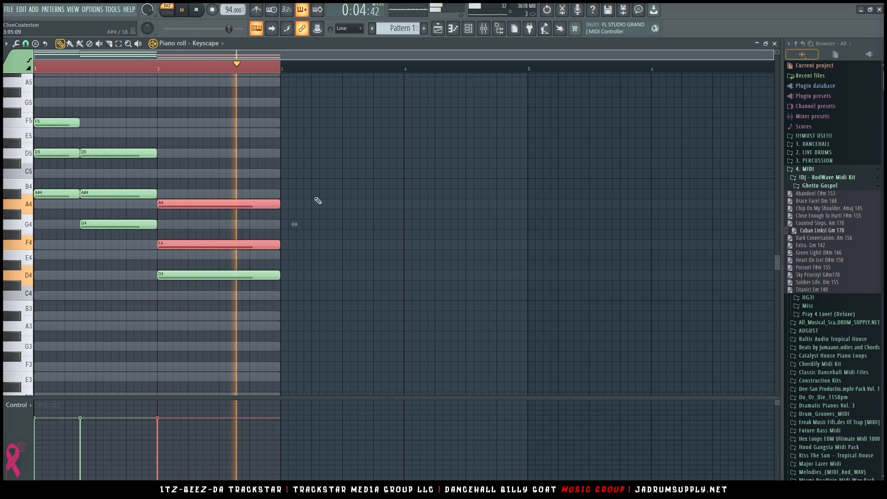
{"action": "key", "text": "space"}
Step: Copy the chord roots A#4, G4 and D4 one octave down as bass notes and play the progression
{"action": "left_click_drag", "start_coordinate": [301, 299], "coordinate": [11, 92]}
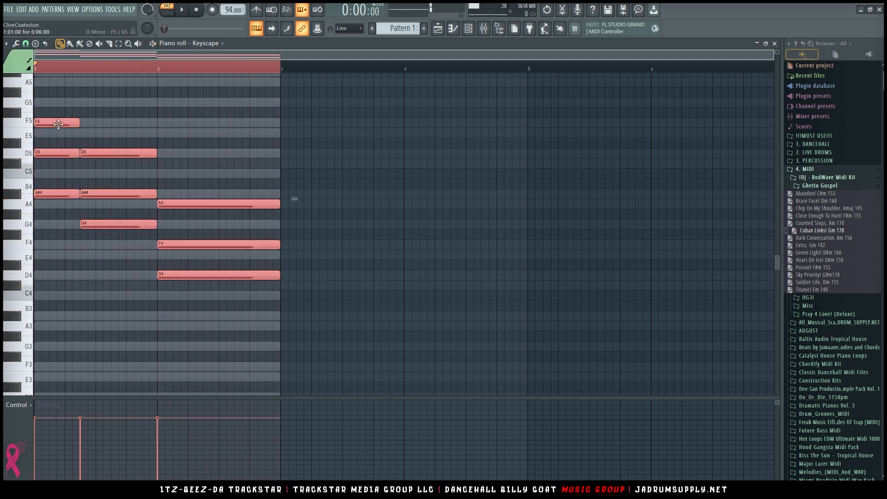
{"action": "left_click", "coordinate": [238, 144], "text": "ctrl"}
{"action": "scroll", "coordinate": [240, 144], "scroll_direction": "down", "scroll_amount": 2}
{"action": "left_click", "coordinate": [59, 132], "text": "ctrl+shift"}
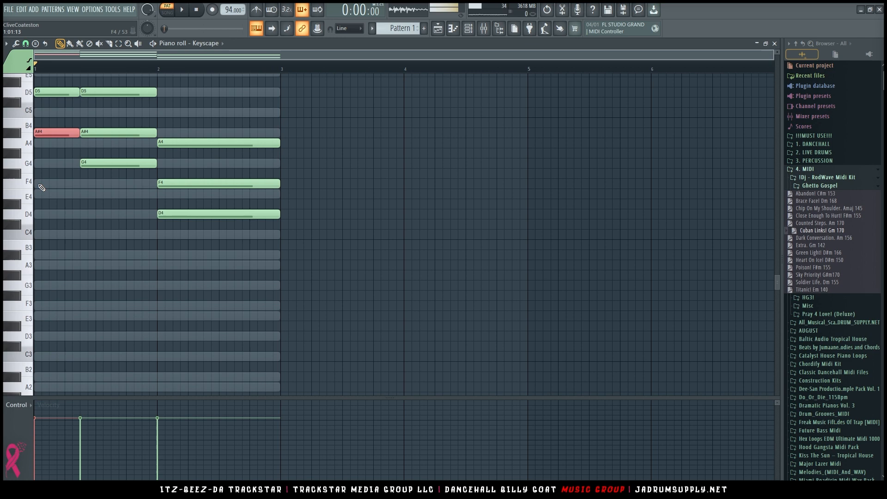
{"action": "left_click", "coordinate": [122, 165], "text": "ctrl+shift"}
{"action": "left_click", "coordinate": [187, 214], "text": "ctrl+shift"}
{"action": "left_click_drag", "start_coordinate": [48, 134], "coordinate": [22, 255], "text": "shift"}
{"action": "left_click", "coordinate": [478, 247], "text": "ctrl"}
{"action": "right_click", "coordinate": [472, 224], "text": "ctrl"}
{"action": "key", "text": "space"}
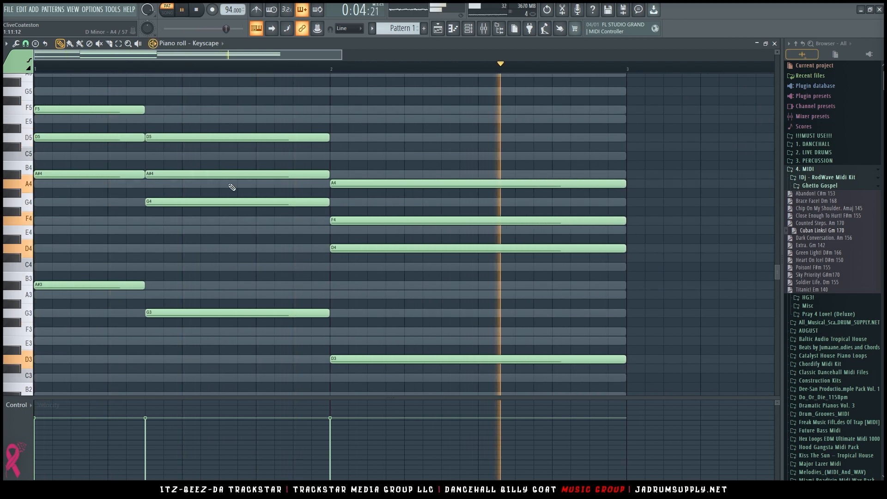
{"action": "key", "text": "space"}
Step: Try placing the D minor chord second and the G minor chord last, and play the reordered progression
{"action": "left_click_drag", "start_coordinate": [237, 117], "coordinate": [226, 382], "text": "ctrl"}
{"action": "left_click_drag", "start_coordinate": [183, 299], "coordinate": [519, 294]}
{"action": "left_click_drag", "start_coordinate": [369, 176], "coordinate": [369, 366], "text": "ctrl"}
{"action": "left_click", "coordinate": [336, 171], "text": "ctrl+shift"}
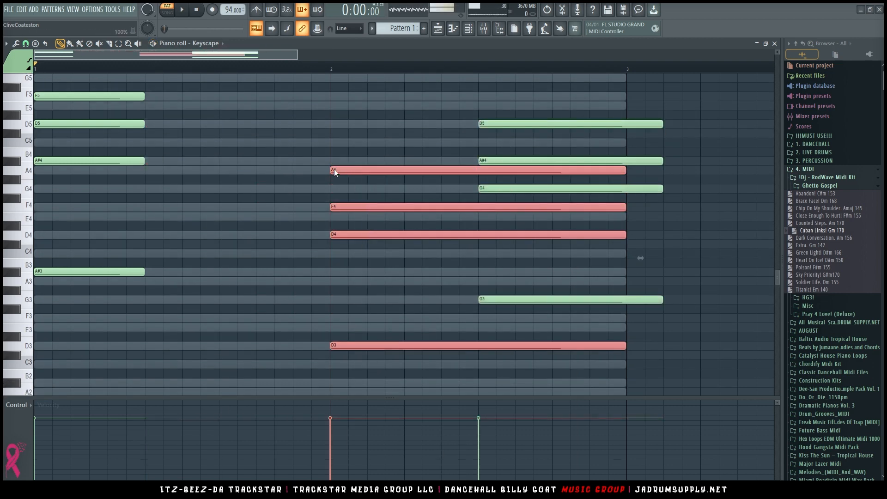
{"action": "left_click_drag", "start_coordinate": [343, 173], "coordinate": [159, 175]}
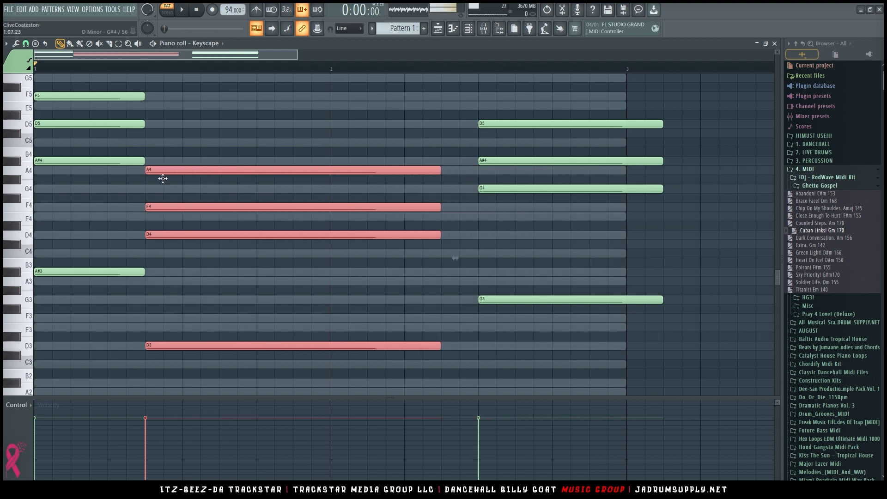
{"action": "key", "text": "space"}
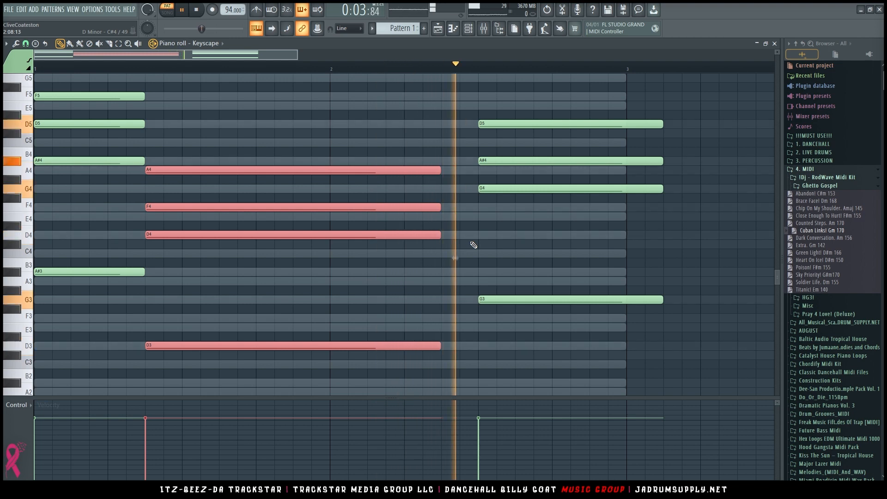
{"action": "key", "text": "space"}
Step: Undo the chord reordering and audition the original progression
{"action": "key", "text": "ctrl+alt+z"}
{"action": "key", "text": "ctrl+alt+z"}
{"action": "key", "text": "ctrl+alt+z"}
{"action": "key", "text": "ctrl+alt+z"}
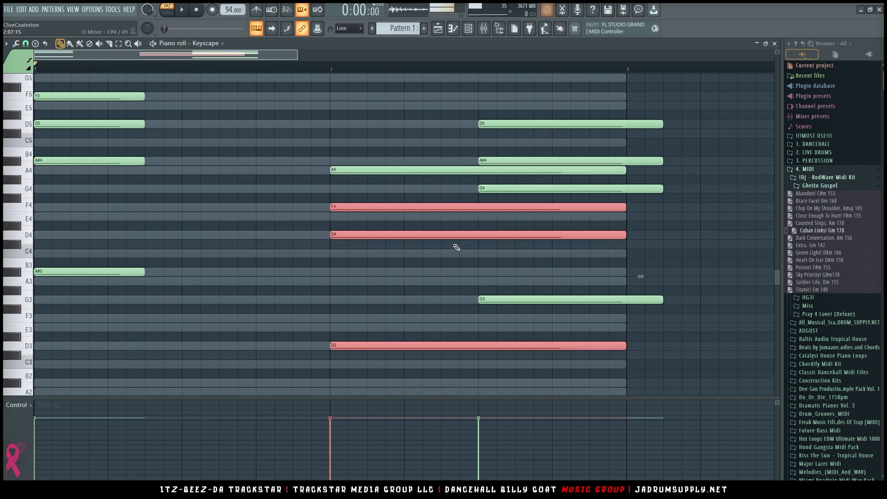
{"action": "key", "text": "ctrl+alt+z"}
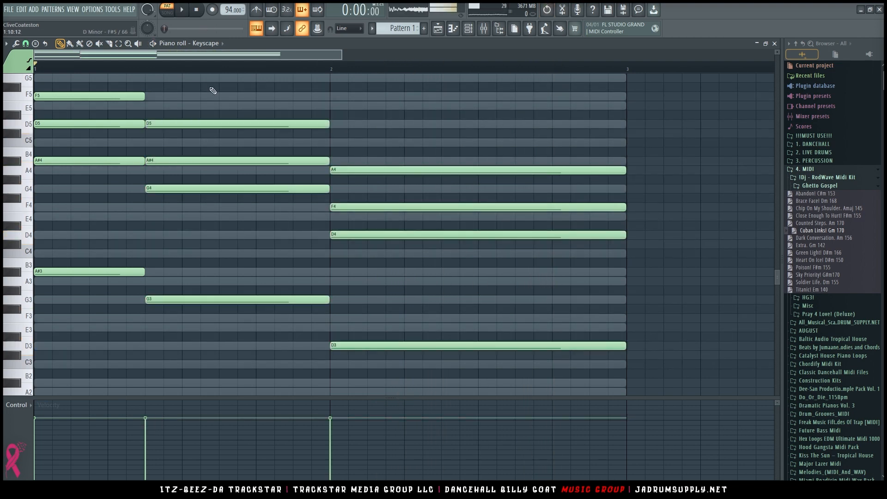
{"action": "scroll", "coordinate": [168, 59], "scroll_direction": "down", "scroll_amount": 4}
{"action": "scroll", "coordinate": [112, 70], "scroll_direction": "down", "scroll_amount": 5}
{"action": "scroll", "coordinate": [111, 70], "scroll_direction": "down", "scroll_amount": 3}
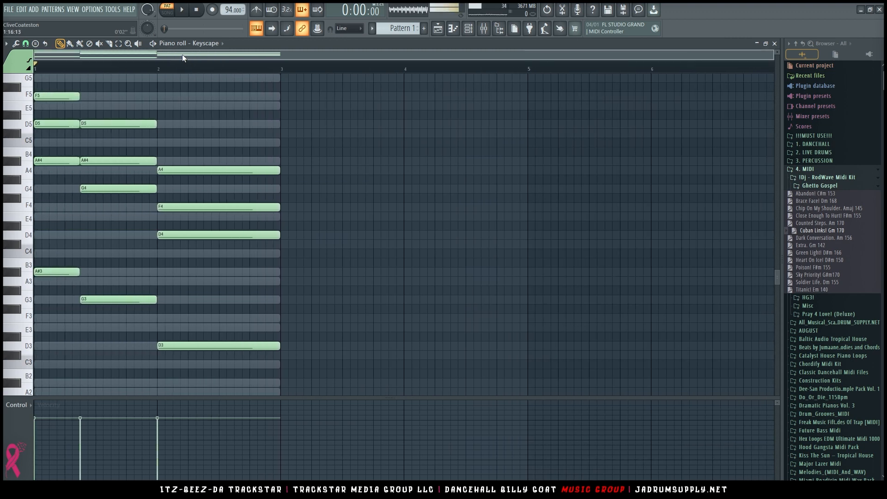
{"action": "key", "text": "space"}
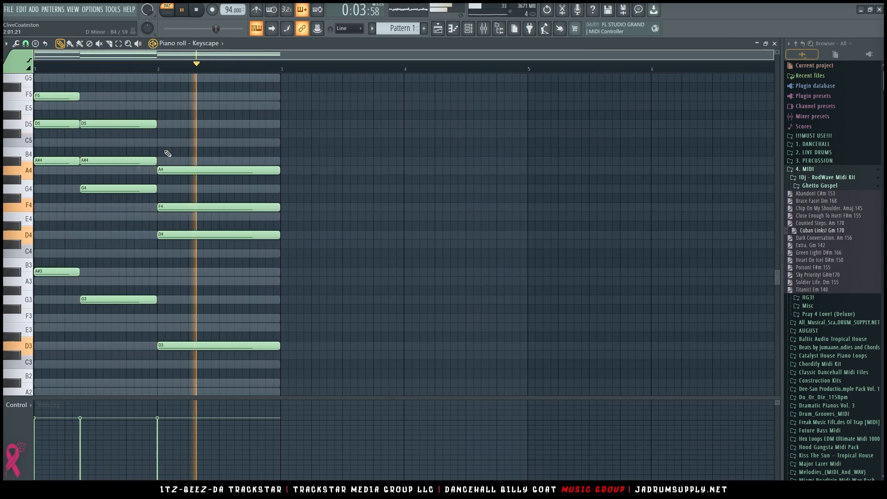
{"action": "key", "text": "space"}
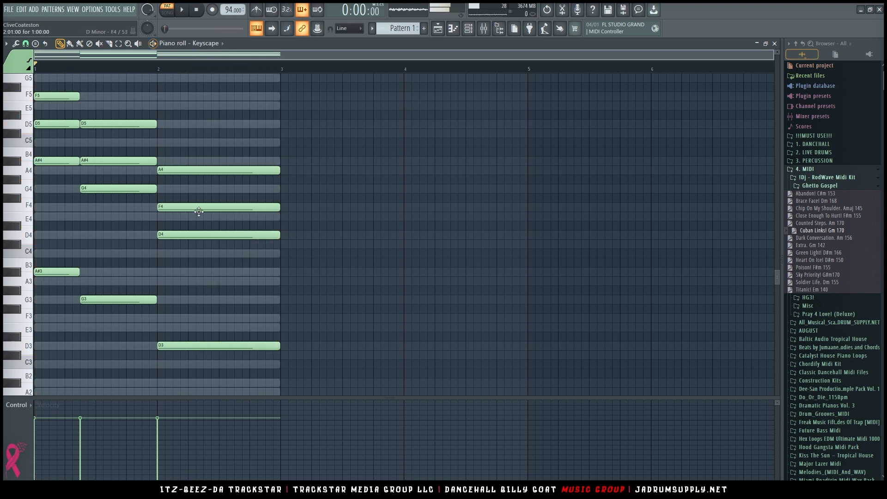
Step: Duplicate the whole two-bar progression to start at bar 3 and play back all four bars
{"action": "left_click_drag", "start_coordinate": [316, 373], "coordinate": [33, 88]}
{"action": "key", "text": "ctrl+b"}
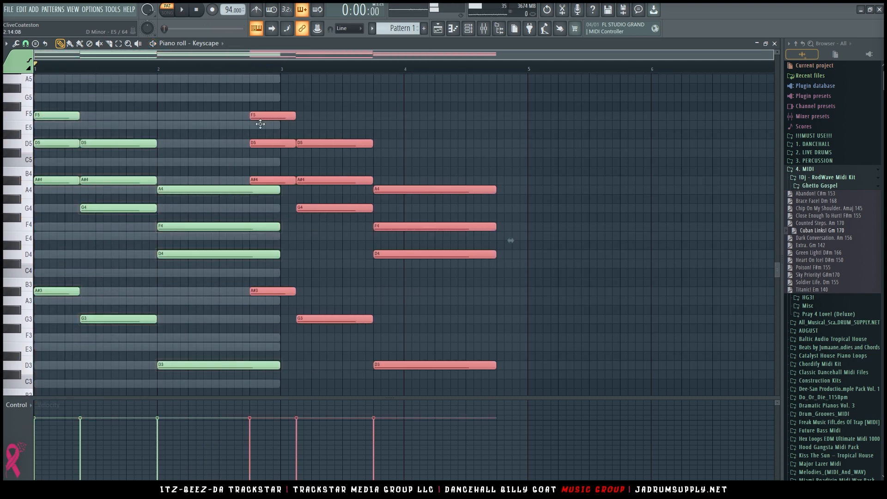
{"action": "left_click", "coordinate": [204, 134], "text": "ctrl"}
{"action": "right_click", "coordinate": [204, 132], "text": "ctrl"}
{"action": "key", "text": "space"}
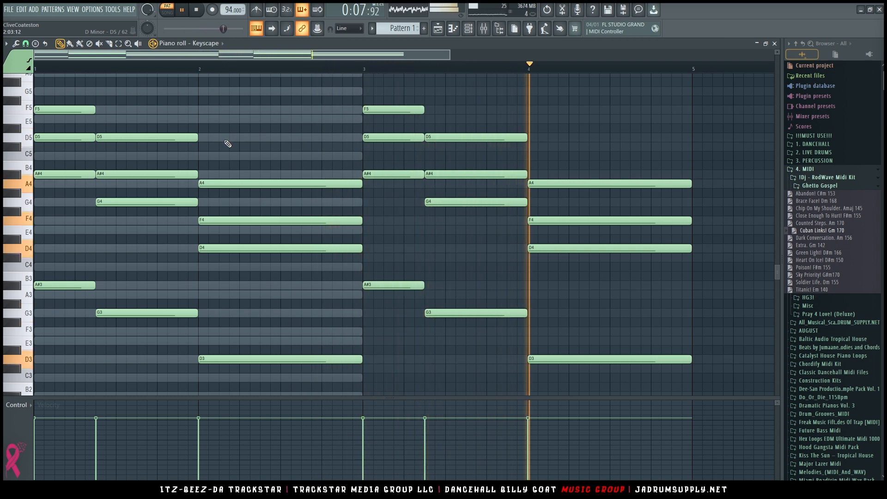
{"action": "key", "text": "space"}
Step: Lengthen all the MINOR scale guide notes to the end of bar 4 and reopen the Keyscape piano roll
{"action": "scroll", "coordinate": [331, 311], "scroll_direction": "down", "scroll_amount": 3}
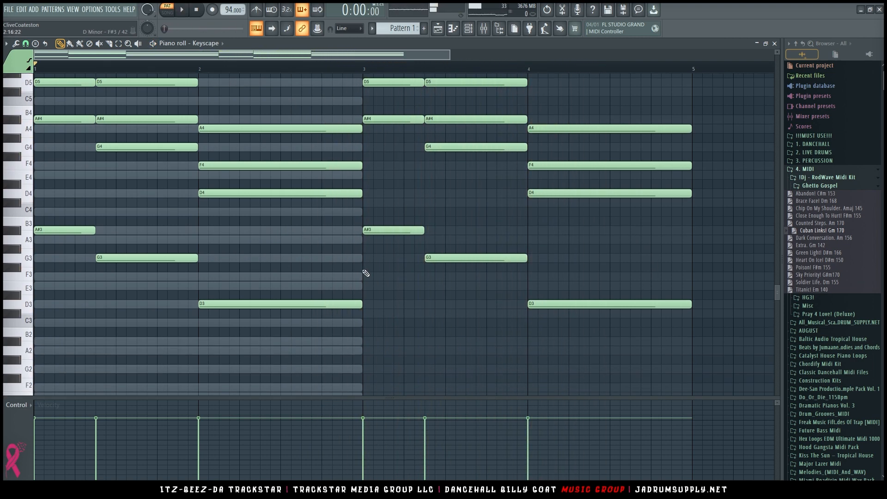
{"action": "right_click", "coordinate": [350, 277]}
{"action": "key", "text": "ctrl+a"}
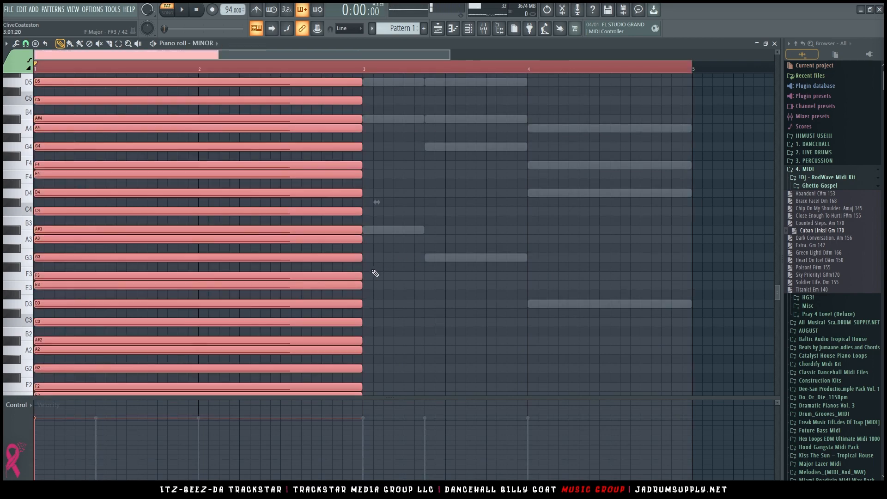
{"action": "left_click_drag", "start_coordinate": [363, 278], "coordinate": [692, 279]}
{"action": "key", "text": "ctrl+d"}
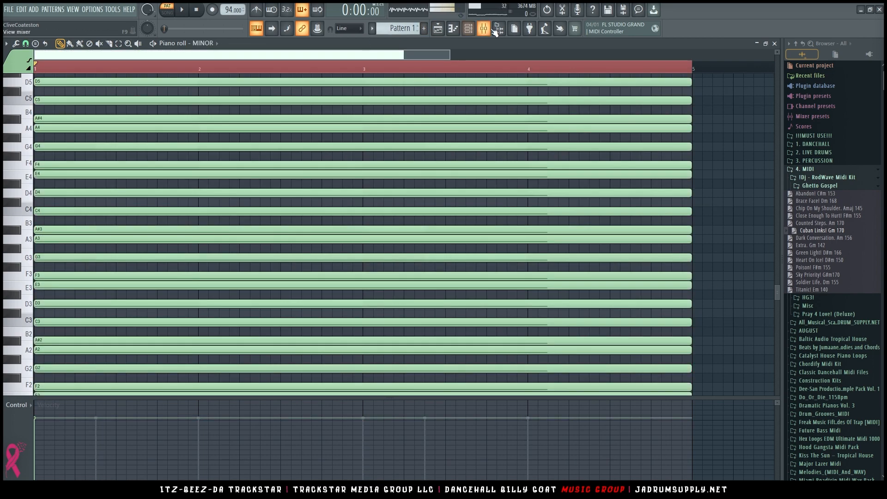
{"action": "left_click", "coordinate": [474, 33]}
{"action": "left_click", "coordinate": [352, 82]}
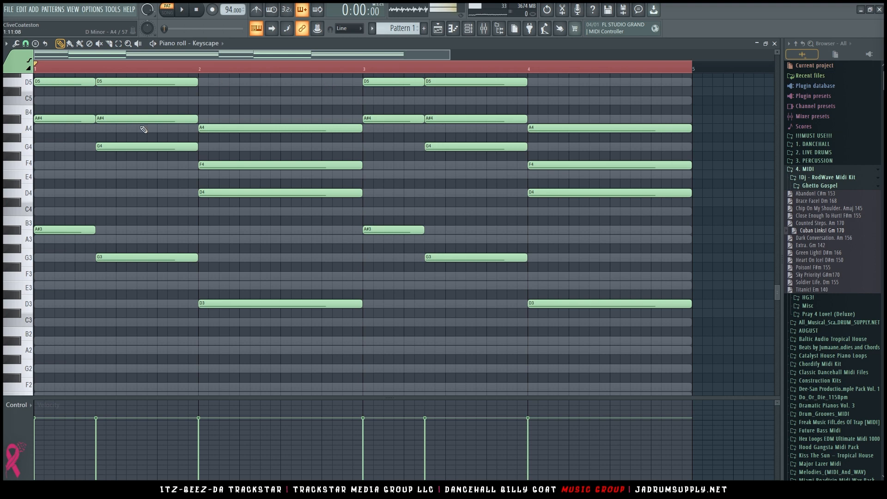
{"action": "scroll", "coordinate": [147, 157], "scroll_direction": "up", "scroll_amount": 4}
{"action": "scroll", "coordinate": [150, 166], "scroll_direction": "up", "scroll_amount": 1}
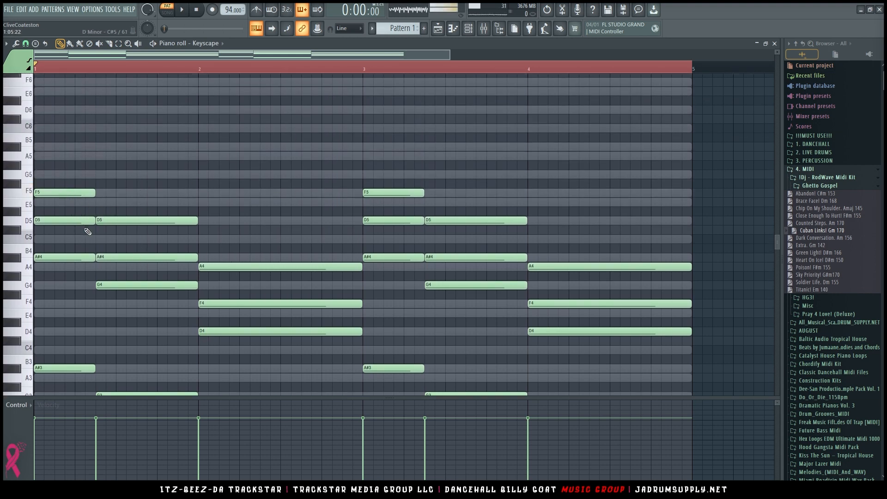
Step: Slice the first bar 1 chord's A#4 note at beat 2 and audition the repeated note
{"action": "key", "text": "e"}
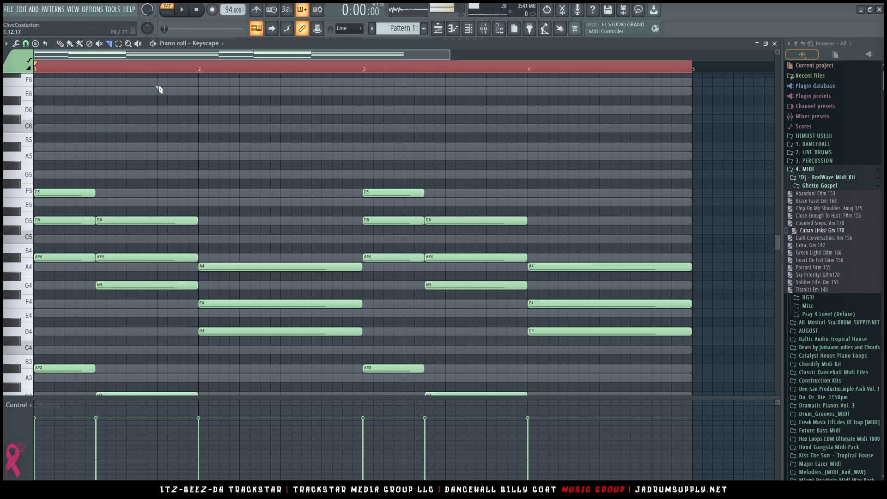
{"action": "scroll", "coordinate": [175, 136], "scroll_direction": "down", "scroll_amount": 5}
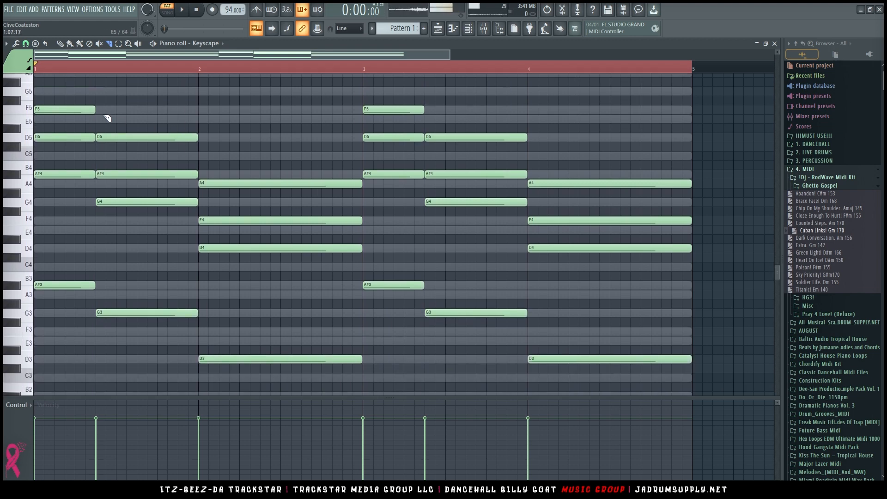
{"action": "key", "text": "space"}
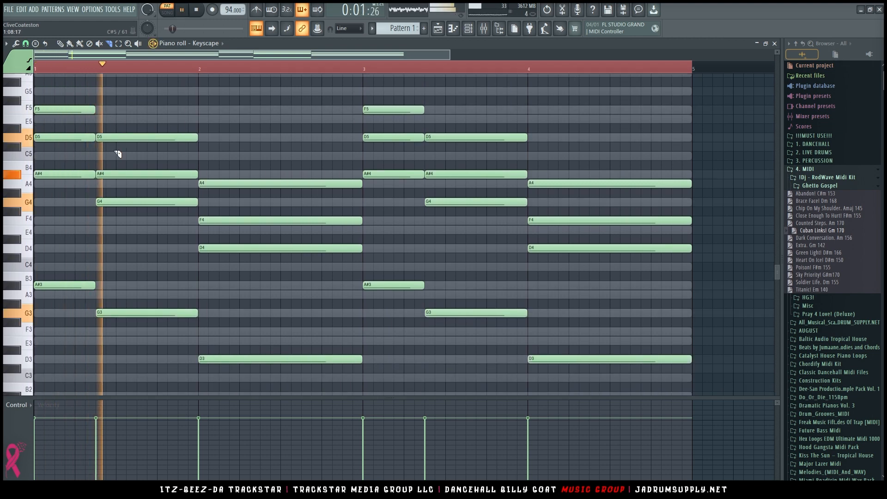
{"action": "key", "text": "space"}
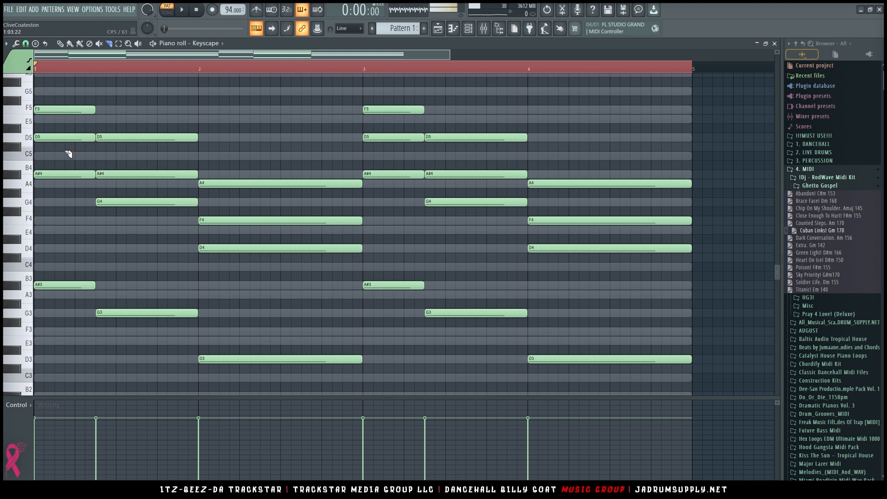
{"action": "left_click_drag", "start_coordinate": [75, 180], "coordinate": [81, 195]}
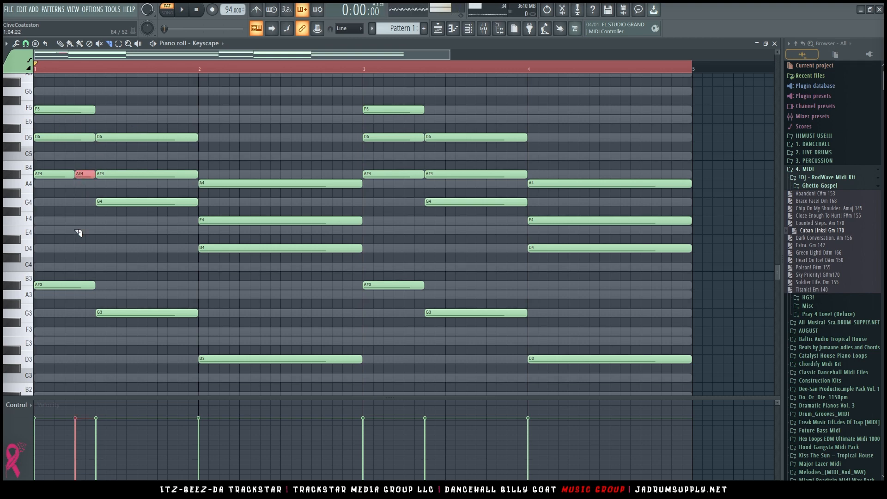
{"action": "key", "text": "space"}
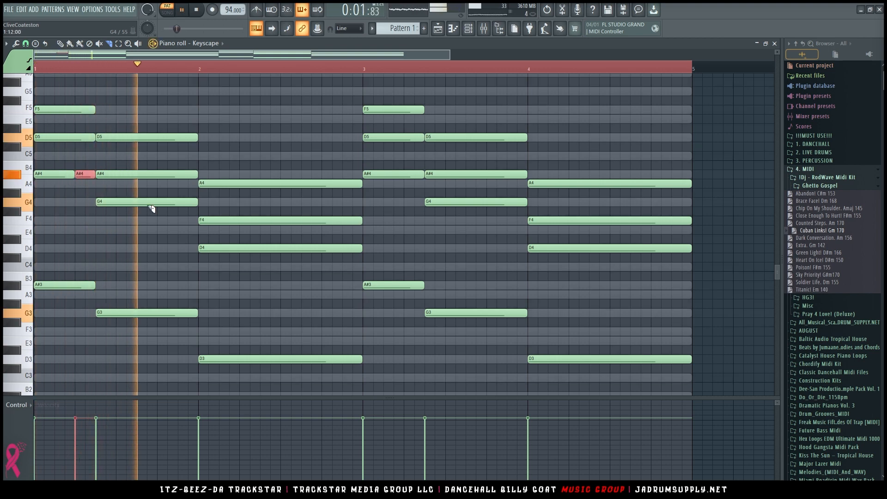
{"action": "key", "text": "space"}
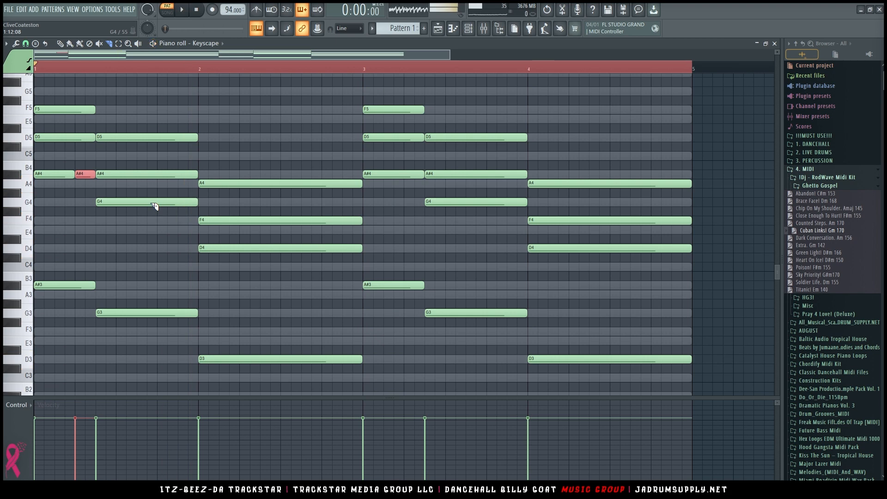
Step: Slice the second bar 1 chord's A#4 at steps 13 and 15, lower the middle piece to A4, and audition it
{"action": "left_click", "coordinate": [158, 175]}
{"action": "left_click", "coordinate": [178, 174]}
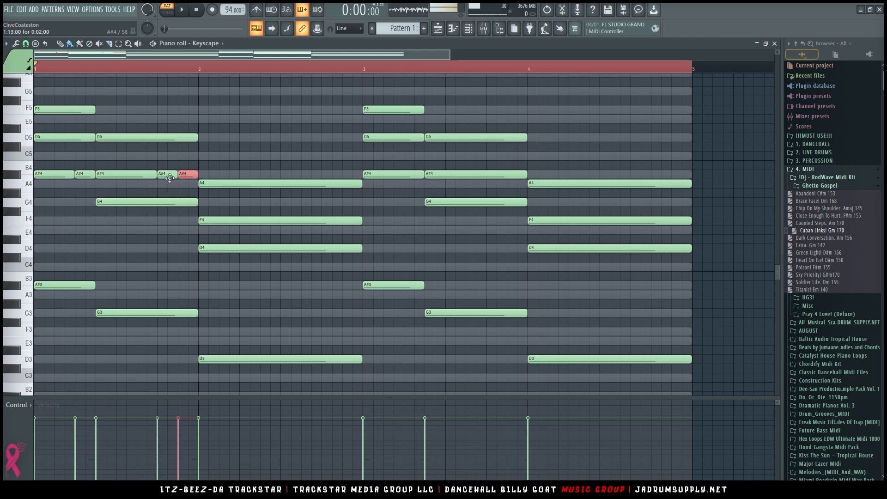
{"action": "left_click_drag", "start_coordinate": [170, 177], "coordinate": [172, 187]}
{"action": "key", "text": "space"}
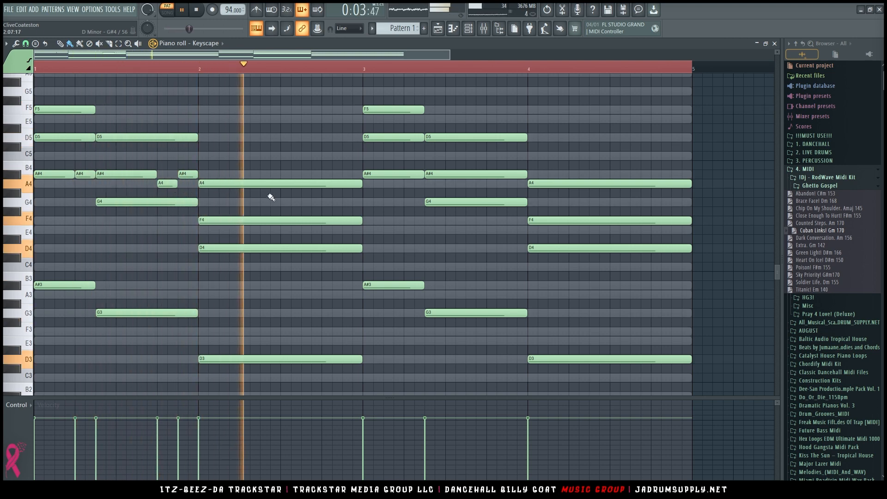
{"action": "key", "text": "space"}
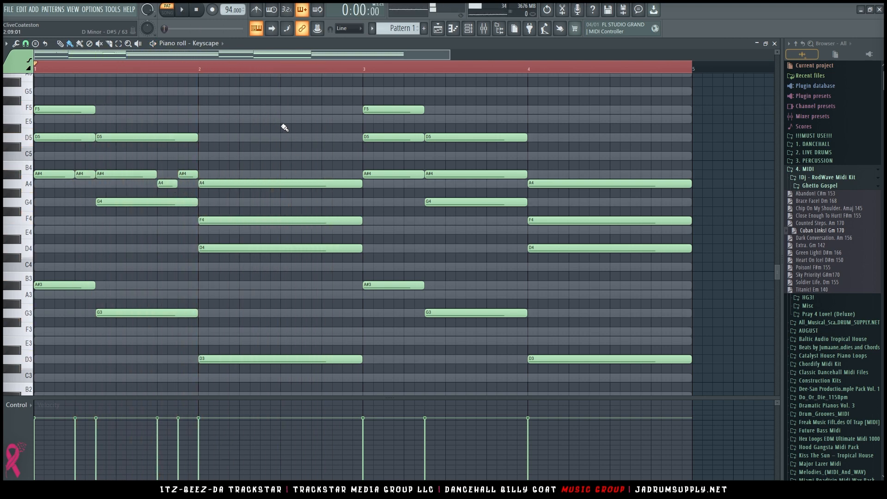
Step: Add a C5, D5, C5, A#4 run of two-step notes from beat 3 of bar 2 and play it back
{"action": "left_click", "coordinate": [338, 156]}
{"action": "left_click", "coordinate": [345, 174]}
{"action": "key", "text": "space"}
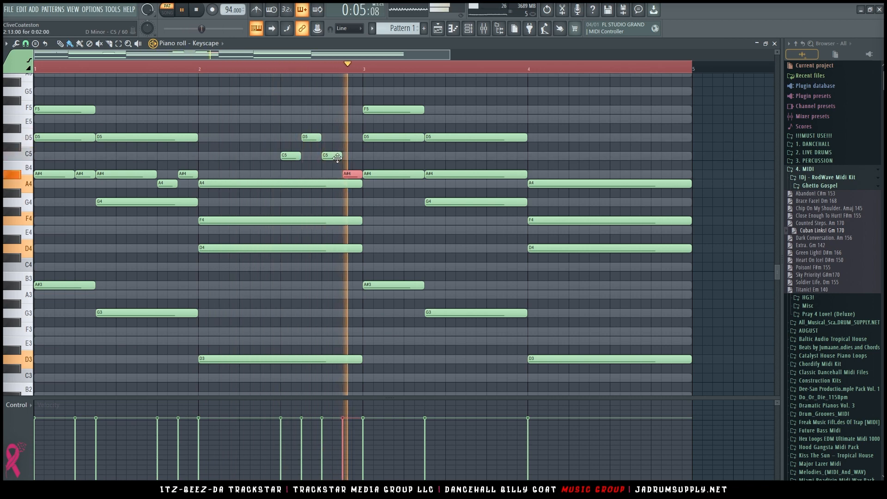
{"action": "key", "text": "space"}
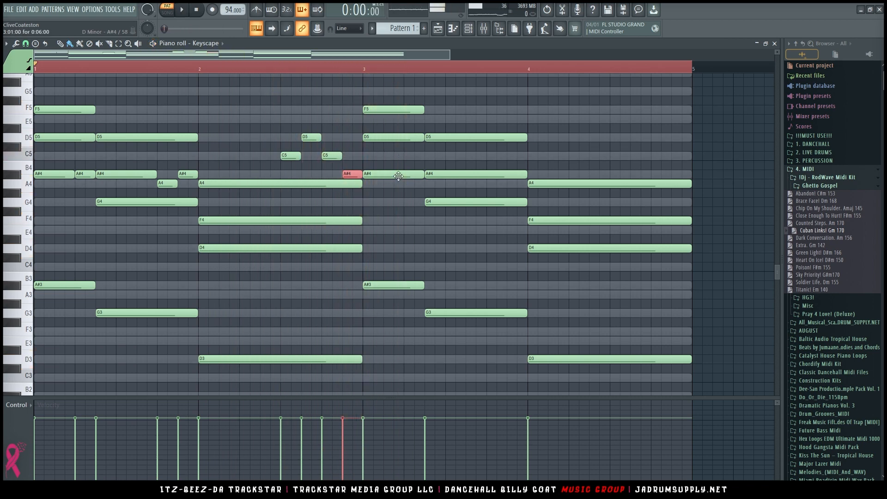
Step: Slice the first bar 3 chord's A#4 at step 5 and D5 at step 6, and play back the progression
{"action": "left_click", "coordinate": [409, 174]}
{"action": "left_click", "coordinate": [419, 137]}
{"action": "key", "text": "space"}
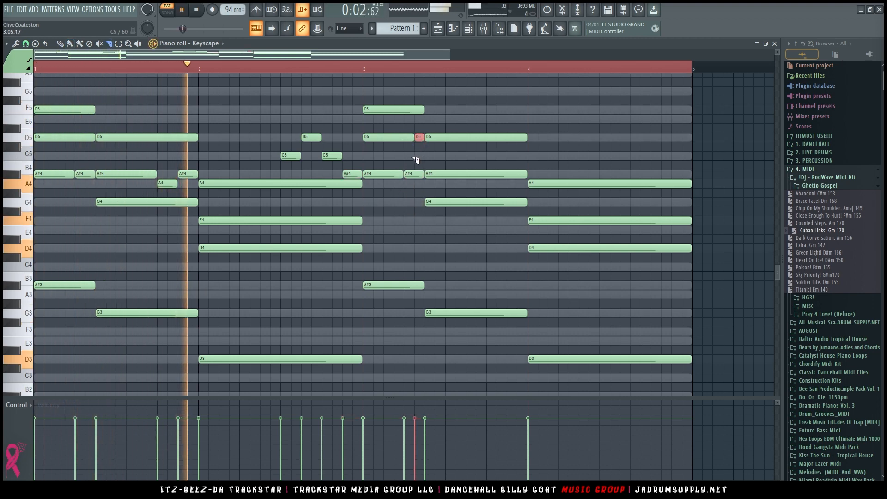
{"action": "scroll", "coordinate": [351, 72], "scroll_direction": "down", "scroll_amount": 2}
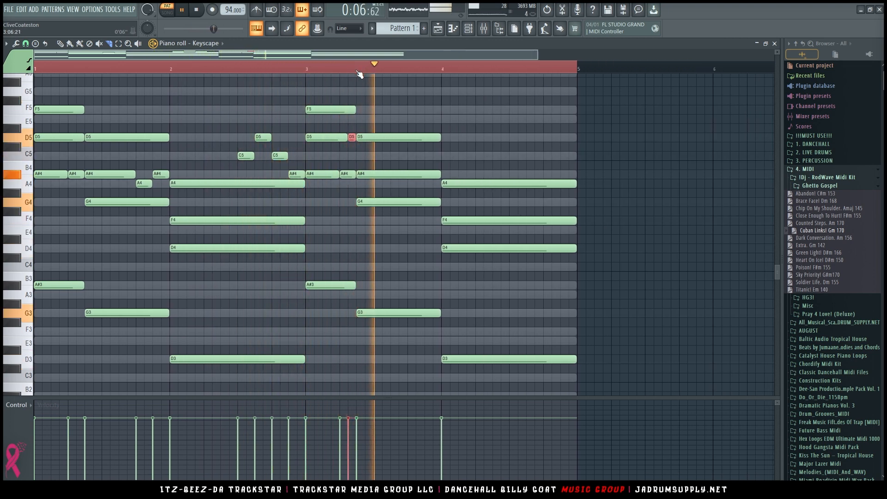
{"action": "key", "text": "space"}
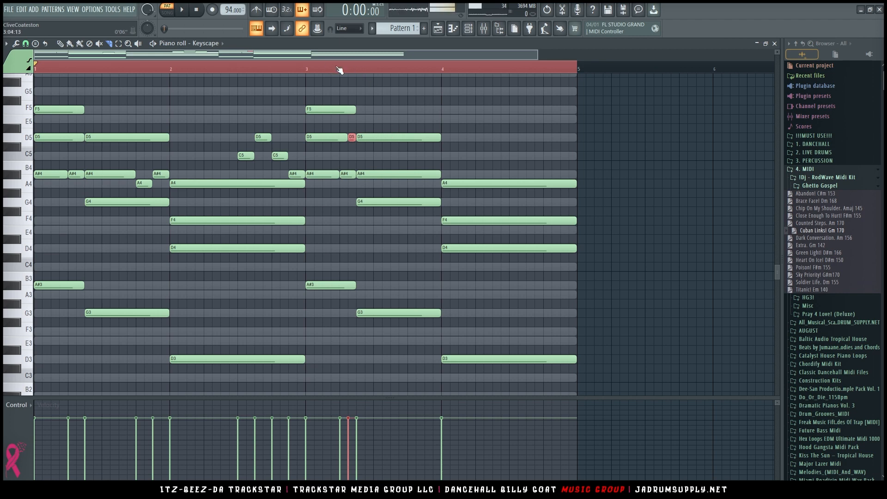
Step: Slice the second bar 3 chord's D5 at step 11 and A#4 at step 14, auditioning from that chord
{"action": "key", "text": "space"}
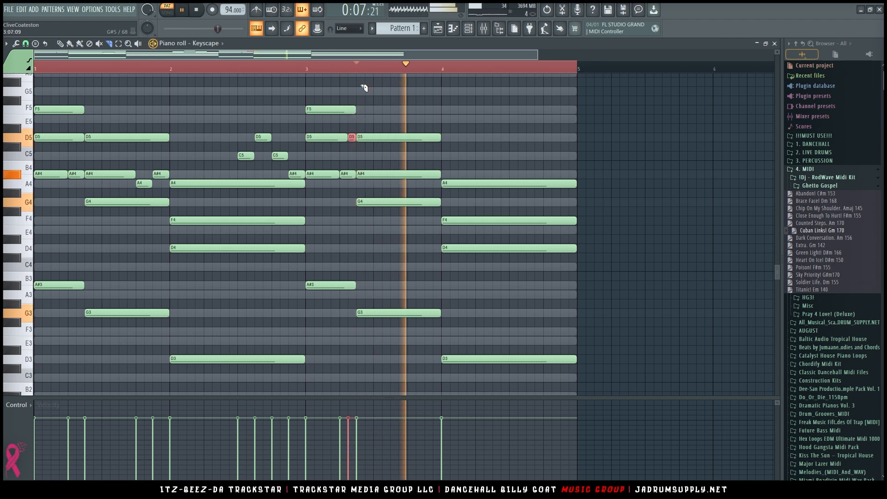
{"action": "key", "text": "space"}
{"action": "left_click", "coordinate": [394, 138]}
{"action": "left_click", "coordinate": [417, 176]}
{"action": "key", "text": "space"}
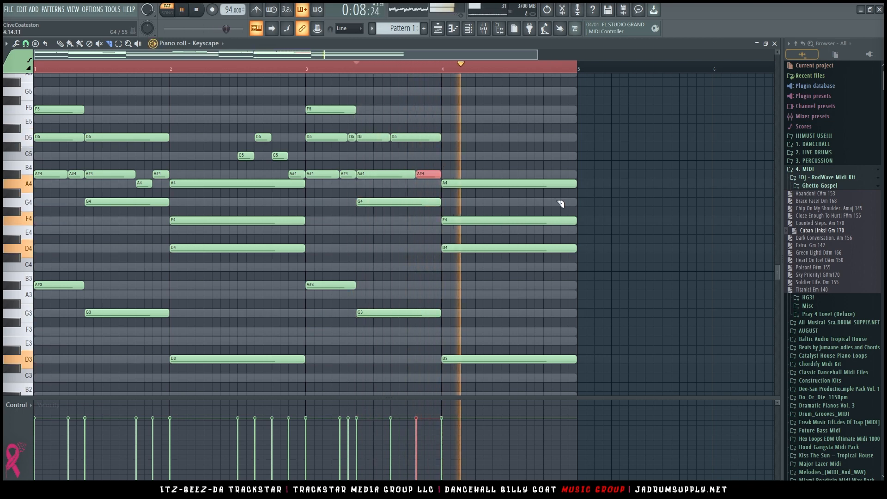
{"action": "key", "text": "space"}
{"action": "key", "text": "space"}
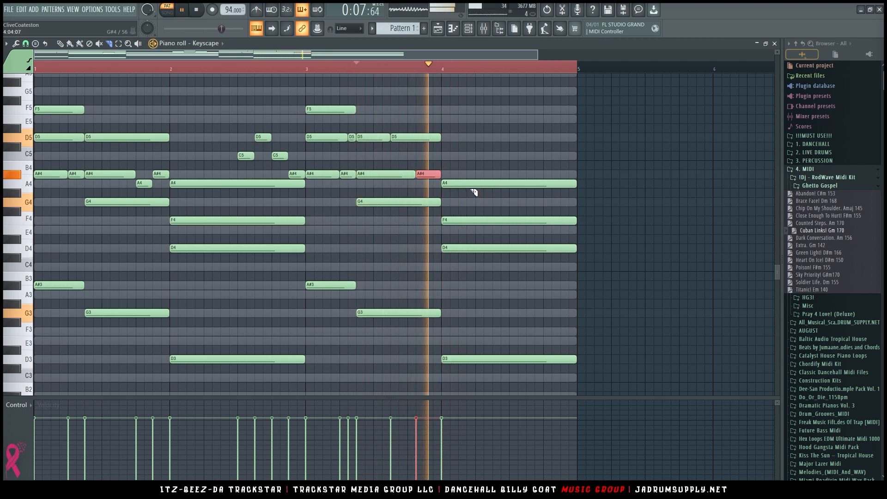
Step: Slice the bar 4 chord's A4 at step 11 and F4 at step 14, and play back the result
{"action": "left_click", "coordinate": [527, 185]}
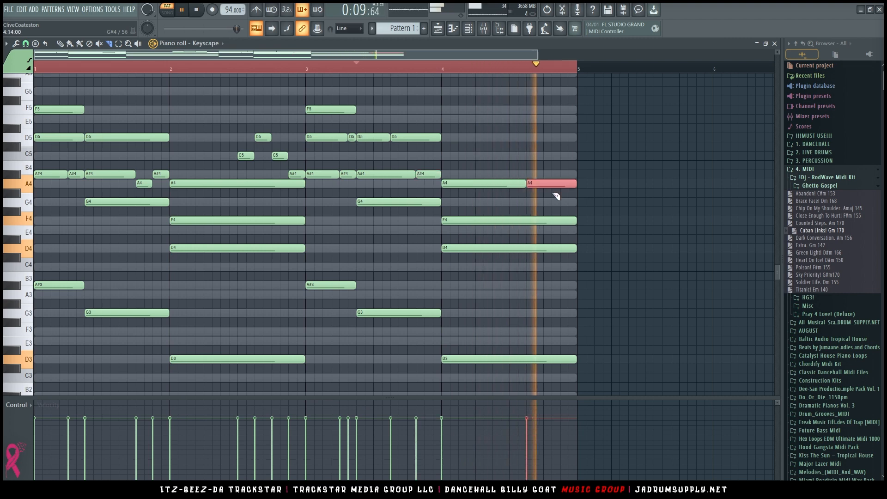
{"action": "key", "text": "space"}
{"action": "key", "text": "space"}
{"action": "left_click", "coordinate": [557, 221]}
{"action": "left_click", "coordinate": [570, 248]}
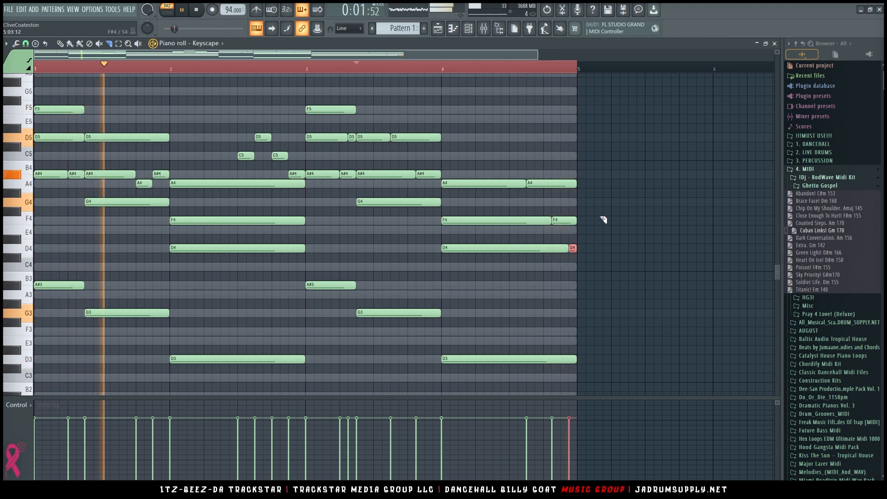
{"action": "key", "text": "space"}
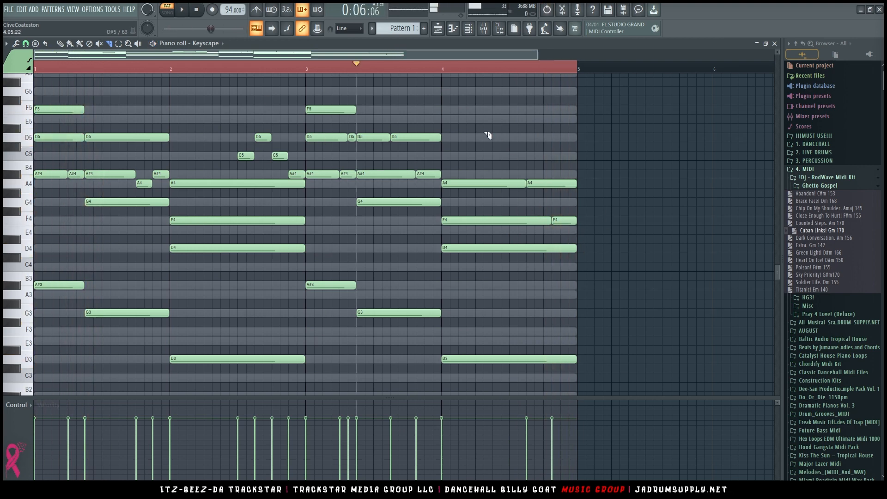
Step: Add a one-step D6 at beat 3 of bar 1, followed by an F6 lasting to the bar's end, and audition them
{"action": "scroll", "coordinate": [340, 181], "scroll_direction": "up", "scroll_amount": 2}
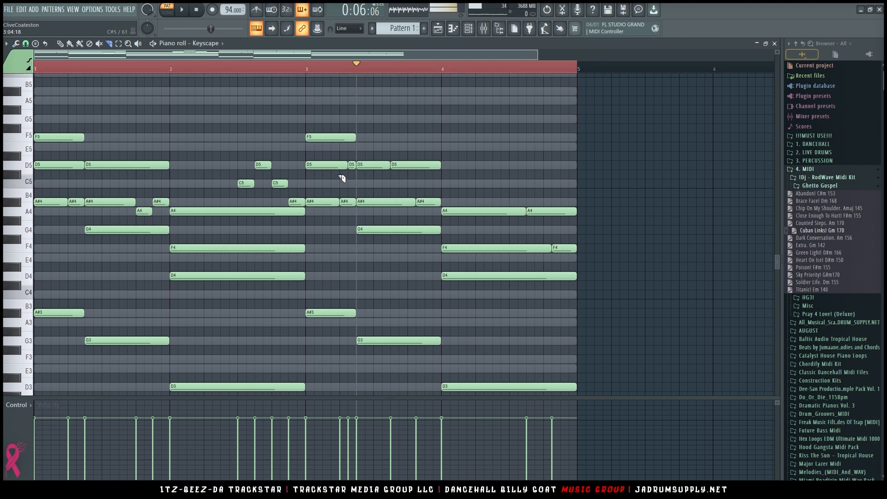
{"action": "scroll", "coordinate": [366, 185], "scroll_direction": "up", "scroll_amount": 6}
{"action": "scroll", "coordinate": [229, 186], "scroll_direction": "down", "scroll_amount": 4}
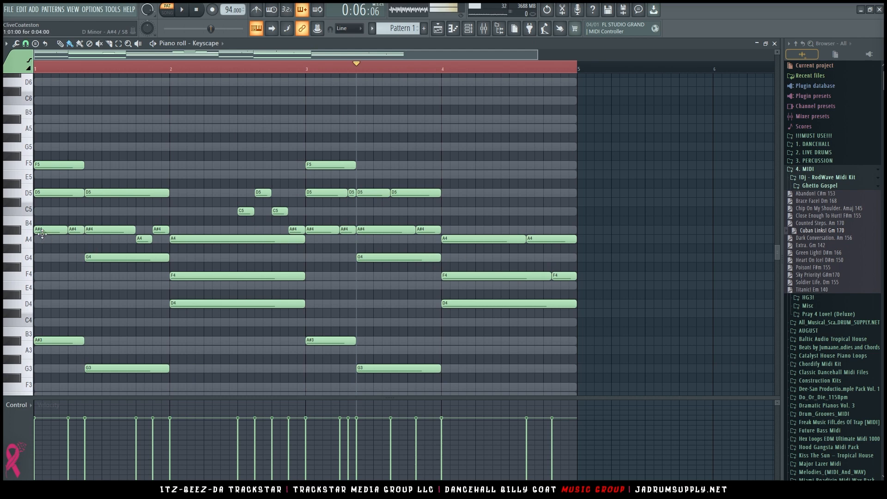
{"action": "scroll", "coordinate": [50, 161], "scroll_direction": "up", "scroll_amount": 4}
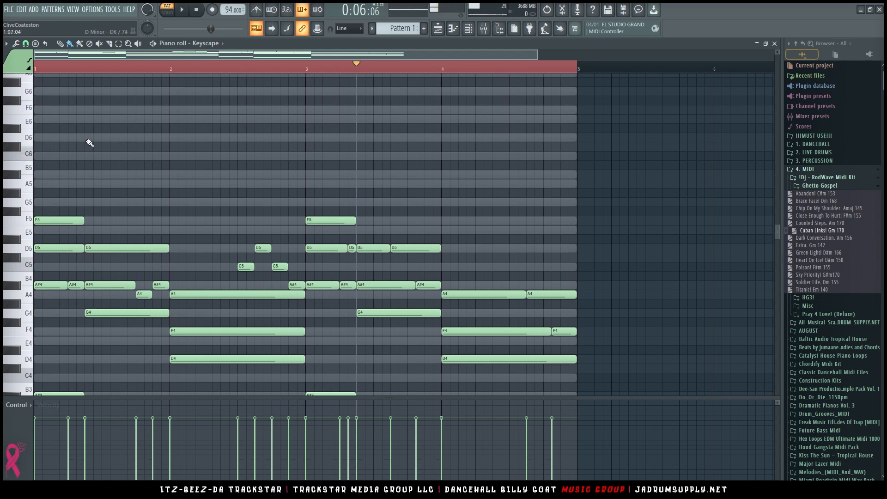
{"action": "left_click", "coordinate": [106, 138]}
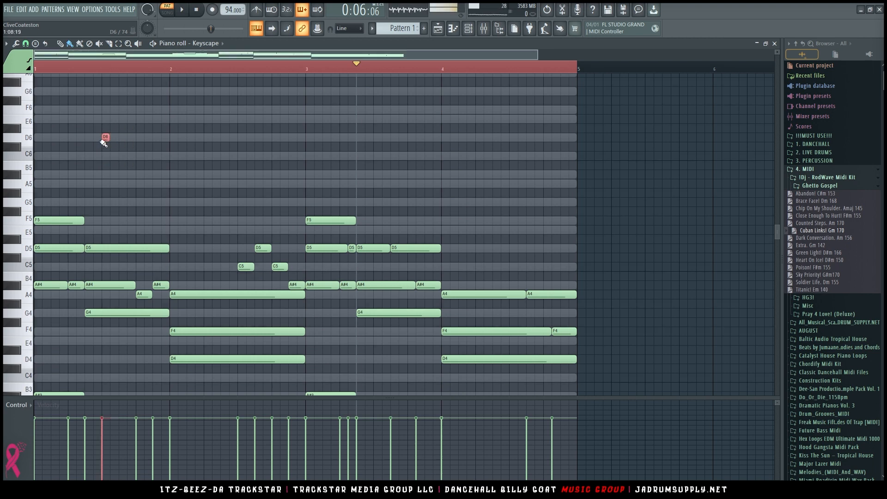
{"action": "left_click", "coordinate": [112, 111]}
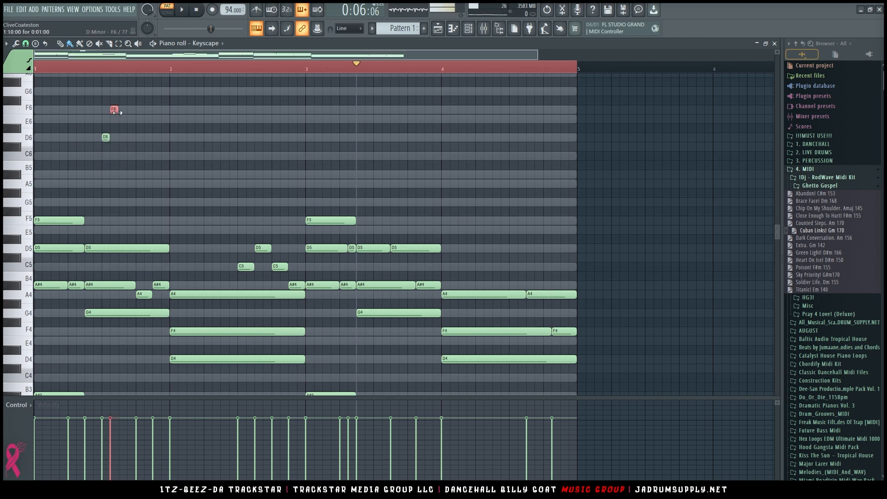
{"action": "left_click_drag", "start_coordinate": [116, 112], "coordinate": [169, 111]}
{"action": "key", "text": "space"}
{"action": "key", "text": "space"}
{"action": "key", "text": "space"}
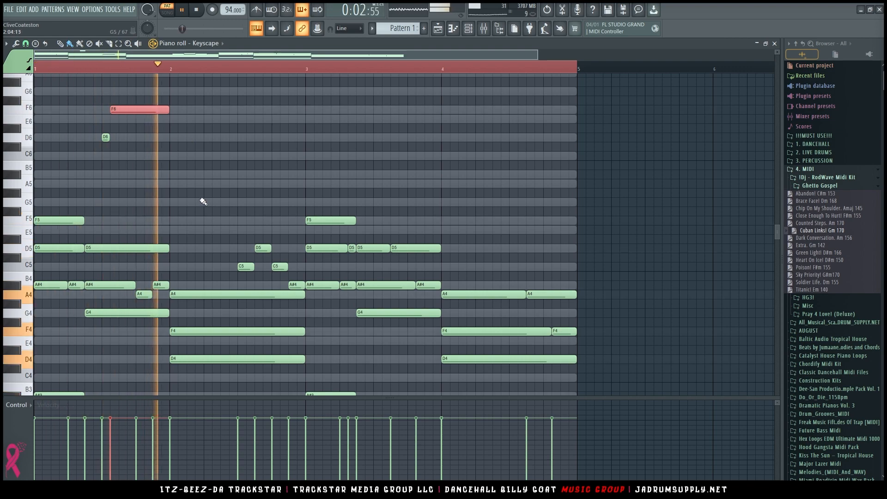
{"action": "key", "text": "space"}
Step: Shorten the D6 to a quarter-step grace note, stretch the F6 back to follow it directly, and audition the change
{"action": "scroll", "coordinate": [103, 134], "scroll_direction": "up", "scroll_amount": 5}
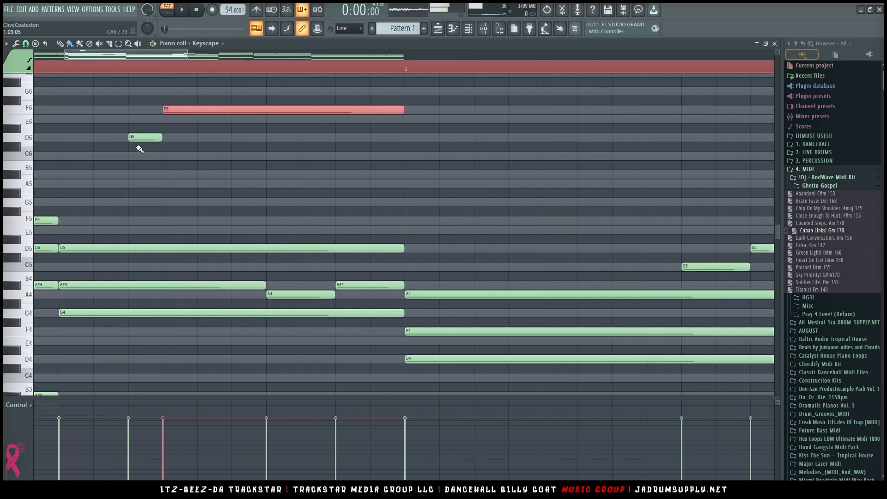
{"action": "left_click_drag", "start_coordinate": [137, 145], "coordinate": [139, 116]}
{"action": "key", "text": "space"}
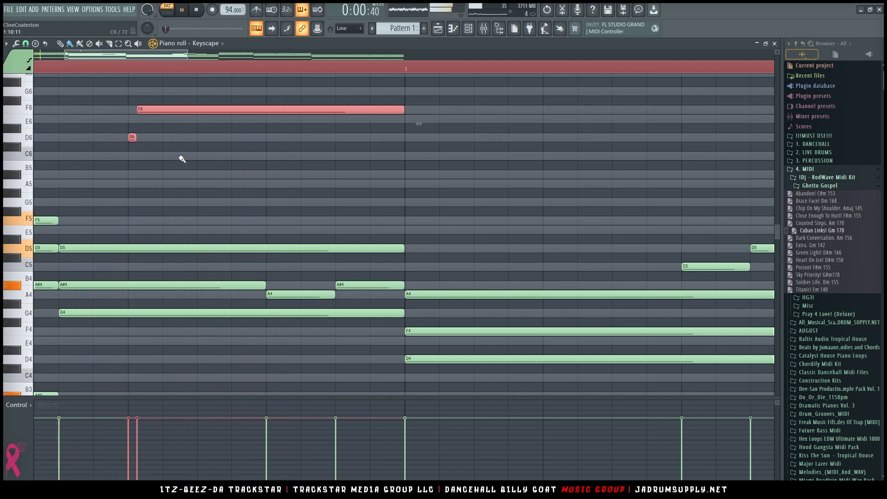
{"action": "key", "text": "space"}
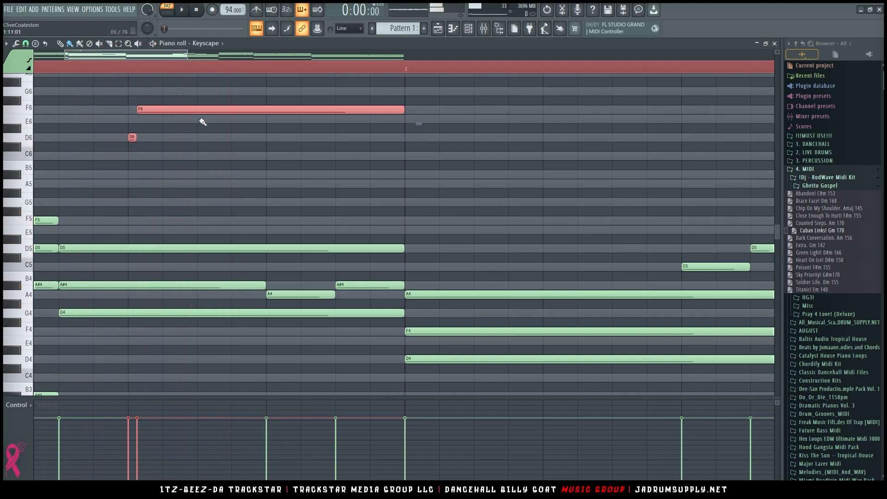
Step: Slice the F6 at step 12 of bar 1, lower its second part to C6, and play it back
{"action": "left_click", "coordinate": [217, 162]}
{"action": "left_click_drag", "start_coordinate": [235, 123], "coordinate": [246, 159]}
{"action": "key", "text": "space"}
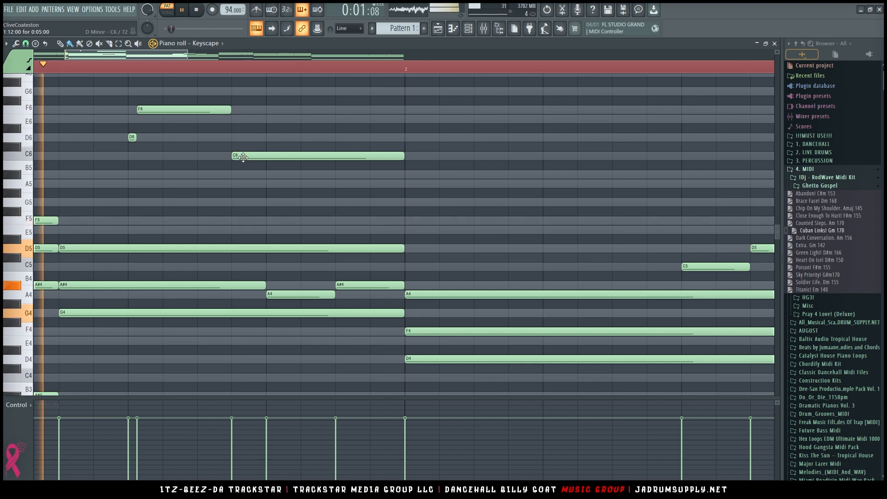
{"action": "key", "text": "space"}
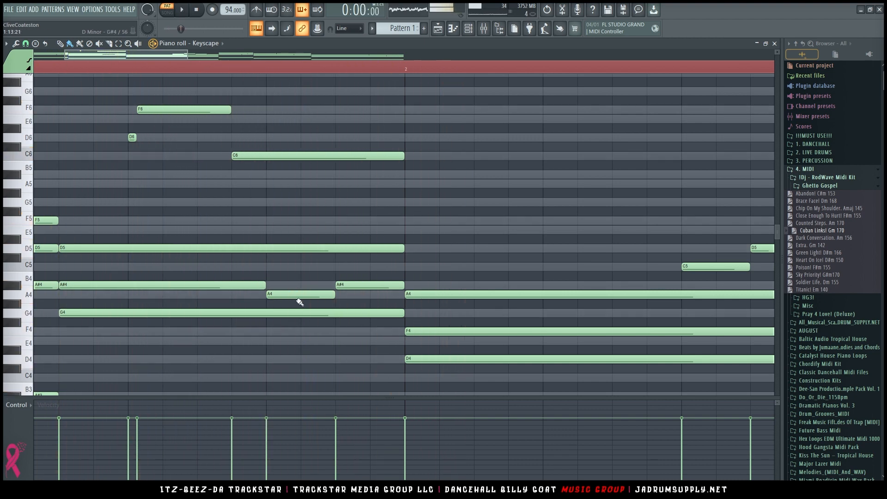
Step: Shorten bar 1's passing A4 to start at step 14, extend the preceding A#4 to meet it, and slightly lower the A4's velocity
{"action": "left_click_drag", "start_coordinate": [275, 298], "coordinate": [296, 285]}
{"action": "key", "text": "space"}
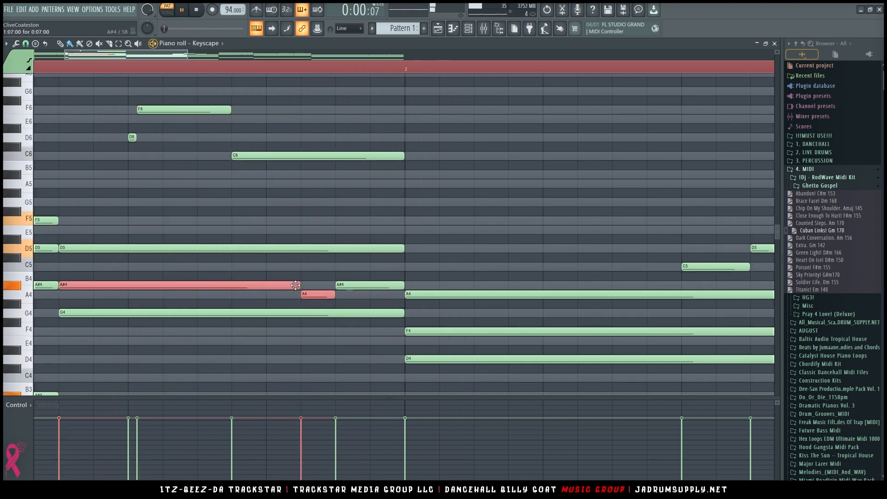
{"action": "left_click", "coordinate": [325, 292]}
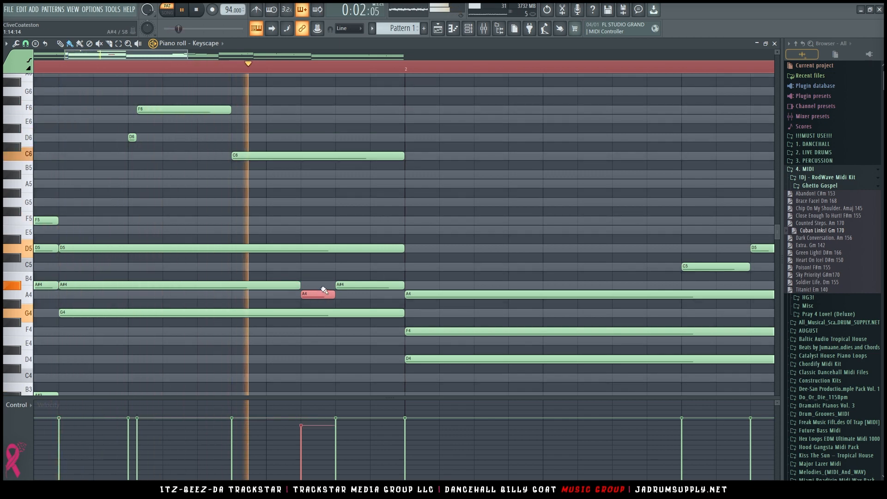
{"action": "scroll", "coordinate": [287, 76], "scroll_direction": "down", "scroll_amount": 3}
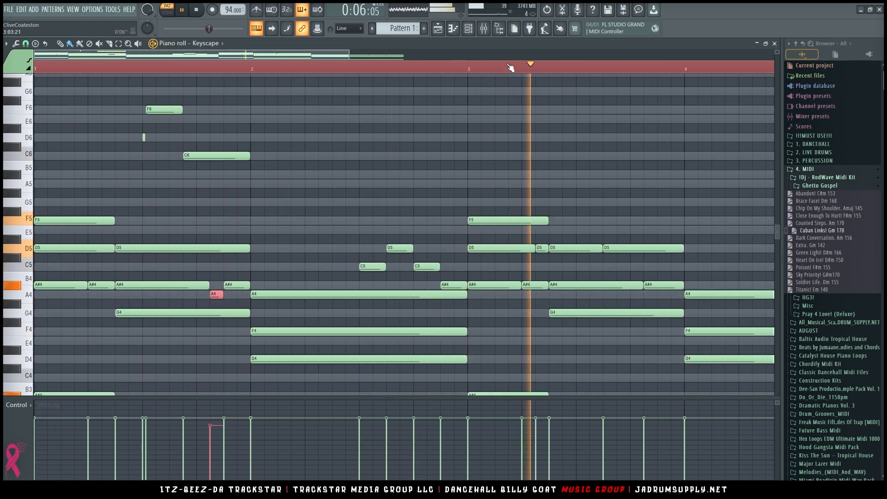
Step: Copy the high D6, F6 and C6 notes of bar 1 to the same position in bar 4
{"action": "scroll", "coordinate": [510, 68], "scroll_direction": "down", "scroll_amount": 2}
{"action": "scroll", "coordinate": [510, 68], "scroll_direction": "down", "scroll_amount": 1}
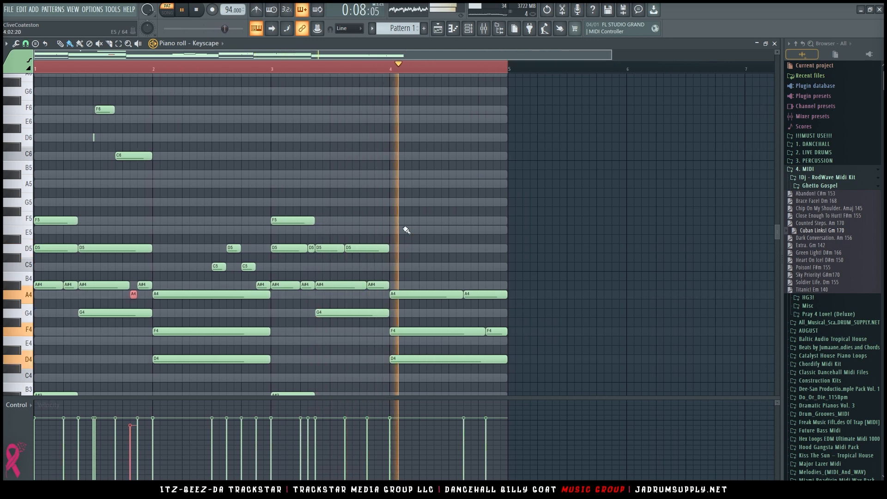
{"action": "key", "text": "space"}
{"action": "left_click_drag", "start_coordinate": [73, 87], "coordinate": [461, 159]}
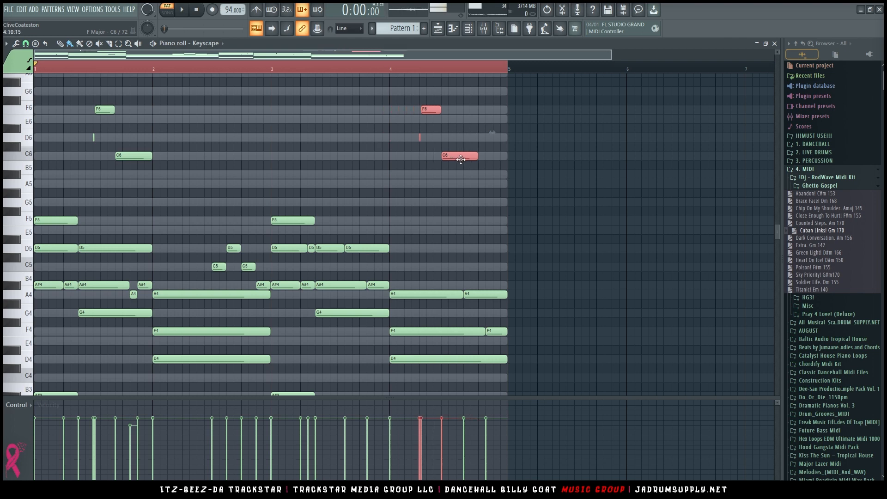
{"action": "scroll", "coordinate": [470, 197], "scroll_direction": "down", "scroll_amount": 3}
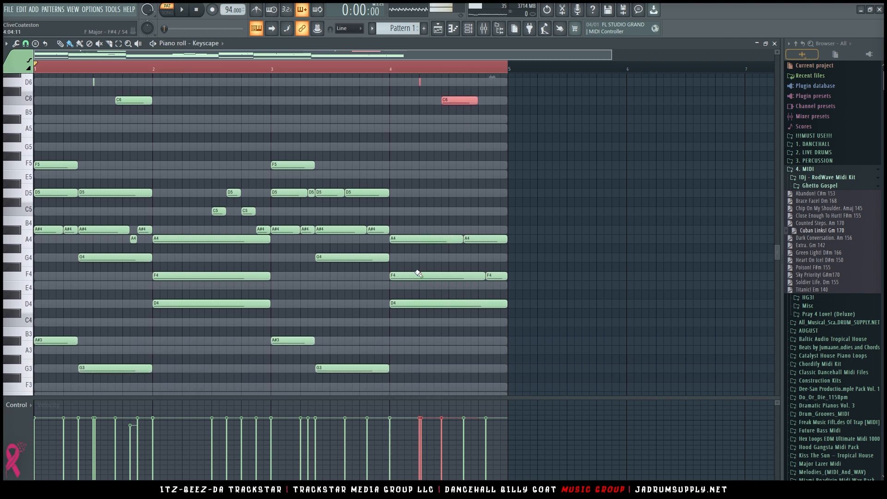
{"action": "scroll", "coordinate": [428, 224], "scroll_direction": "up", "scroll_amount": 3}
Step: Lower the copied grace note in bar 4 to A5 and the copied F6 to A#5, and audition from bar 4
{"action": "left_click", "coordinate": [424, 145]}
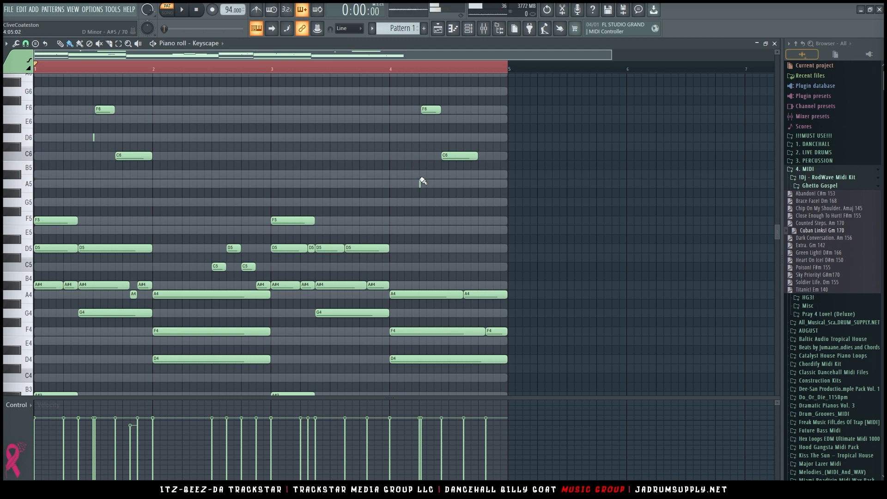
{"action": "left_click_drag", "start_coordinate": [427, 110], "coordinate": [428, 174]}
{"action": "key", "text": "space"}
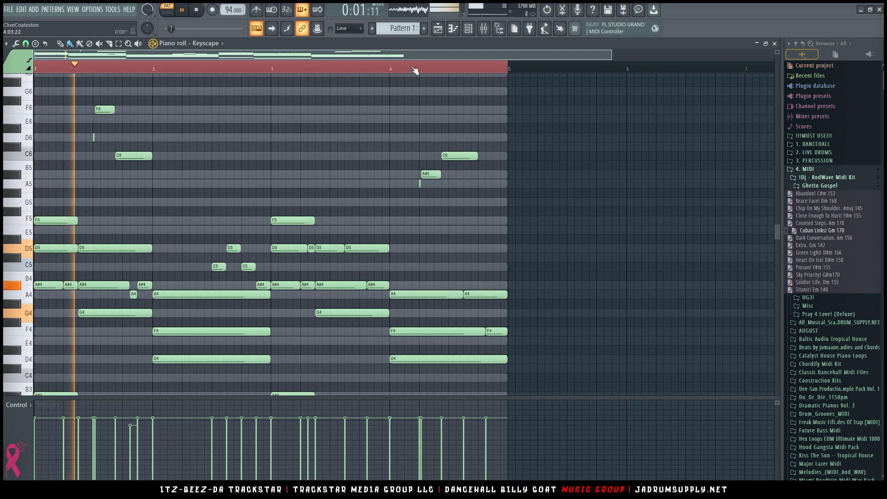
{"action": "left_click", "coordinate": [409, 69]}
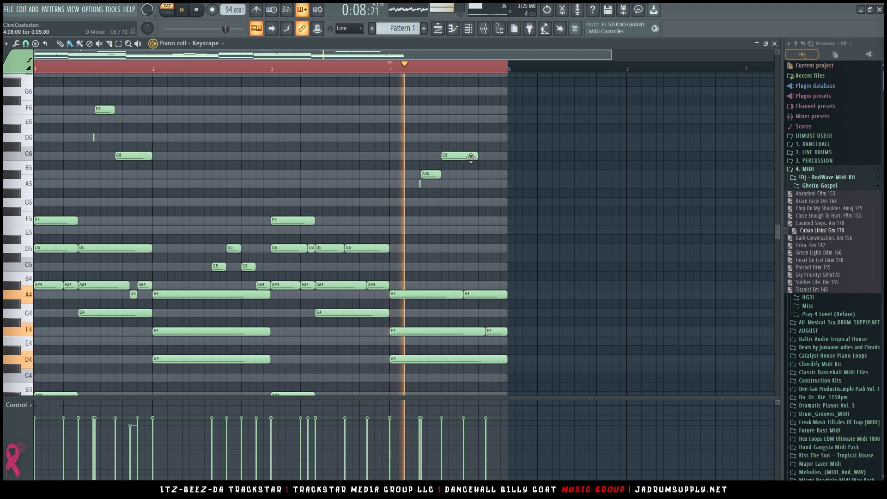
Step: Add an A#5 at step 11 of bar 4, and replace the split A4 there with one note lasting to the bar's end
{"action": "left_click", "coordinate": [467, 175]}
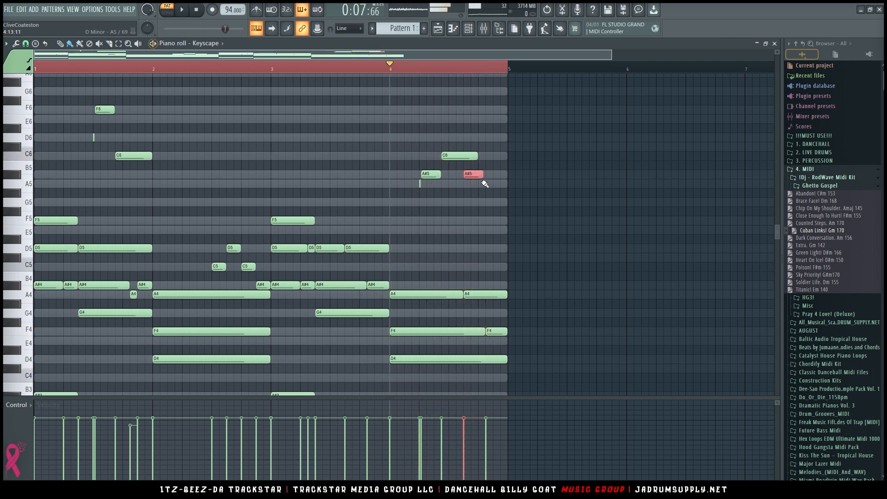
{"action": "key", "text": "space"}
{"action": "right_click", "coordinate": [469, 294]}
{"action": "left_click_drag", "start_coordinate": [460, 295], "coordinate": [530, 298]}
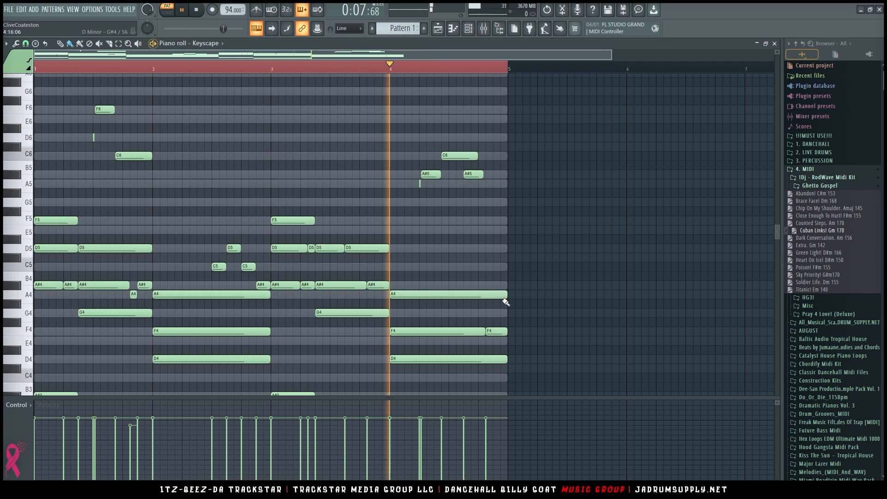
{"action": "key", "text": "space"}
Step: Add a short A5 at step 14 of bar 4 and shorten the C6 to end where the second A#5 starts
{"action": "left_click", "coordinate": [488, 192]}
{"action": "right_click", "coordinate": [489, 192]}
{"action": "left_click", "coordinate": [490, 184]}
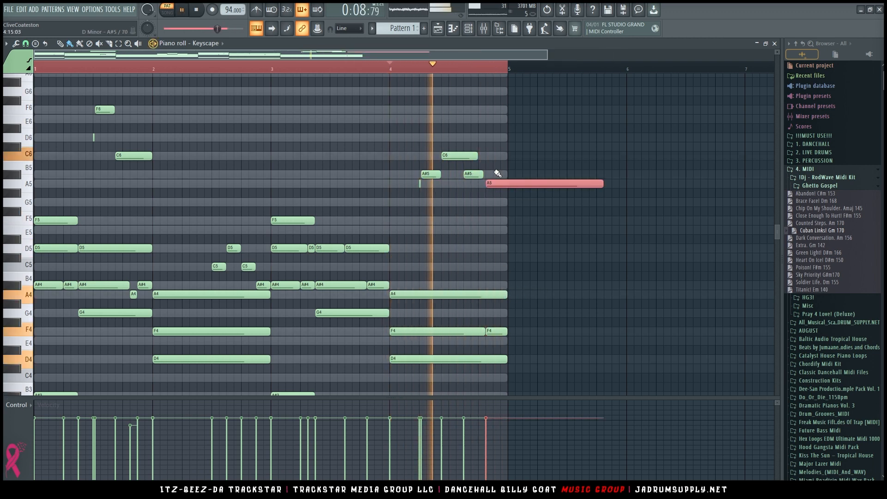
{"action": "key", "text": "space"}
{"action": "left_click", "coordinate": [474, 174]}
{"action": "right_click", "coordinate": [491, 186]}
{"action": "left_click", "coordinate": [489, 185]}
{"action": "key", "text": "space"}
{"action": "left_click_drag", "start_coordinate": [476, 157], "coordinate": [462, 157]}
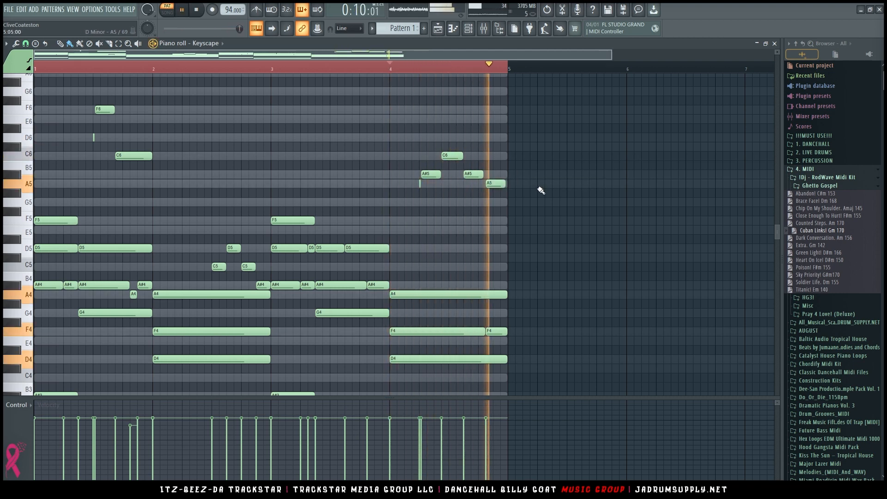
{"action": "key", "text": "space"}
Step: Apply quick legato to the closing A#5 and A5 of bar 4, and play back the whole pattern
{"action": "left_click_drag", "start_coordinate": [534, 145], "coordinate": [457, 206]}
{"action": "key", "text": "ctrl+l"}
{"action": "left_click", "coordinate": [510, 263], "text": "ctrl"}
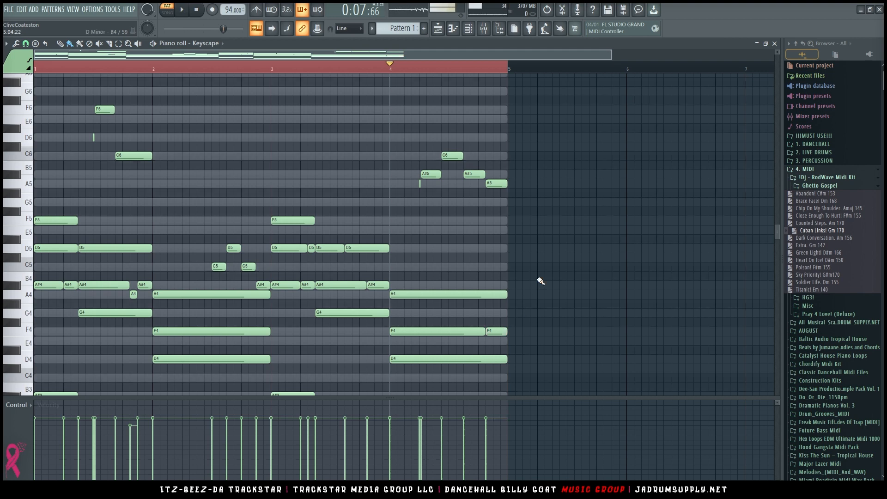
{"action": "right_click", "coordinate": [540, 281], "text": "ctrl"}
{"action": "key", "text": "space"}
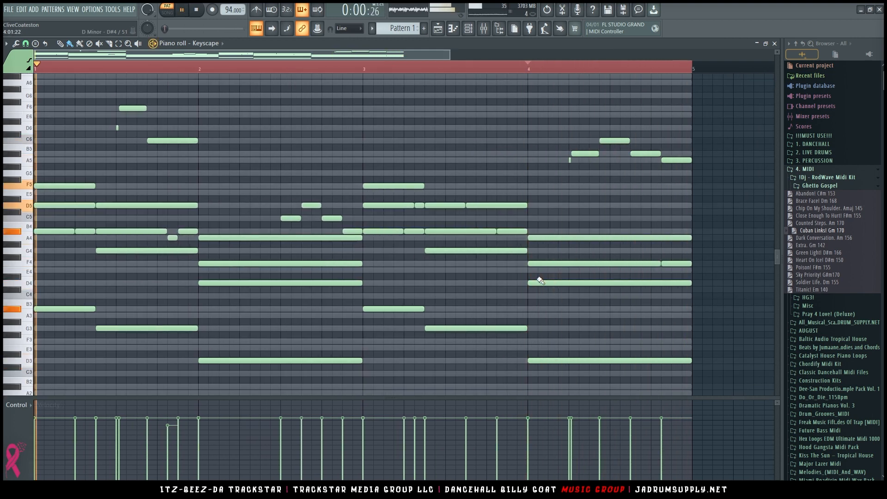
{"action": "key", "text": "space"}
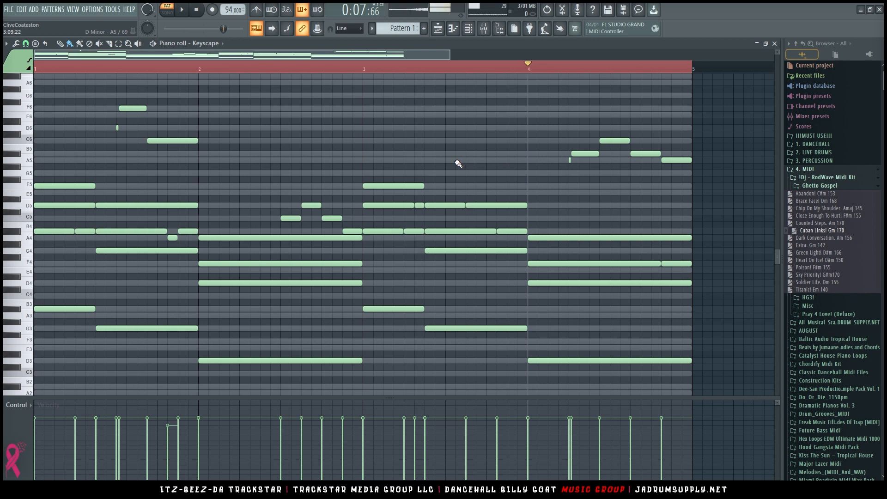
{"action": "scroll", "coordinate": [458, 163], "scroll_direction": "down", "scroll_amount": 2}
{"action": "scroll", "coordinate": [348, 158], "scroll_direction": "up", "scroll_amount": 4}
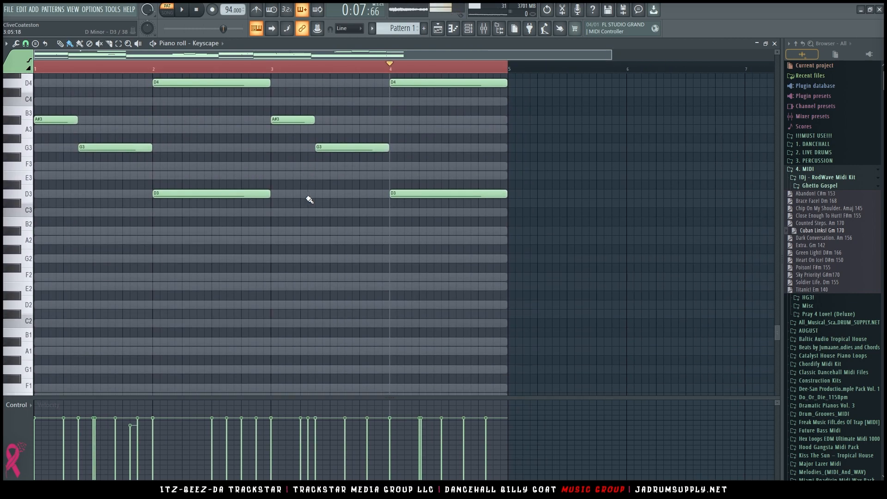
{"action": "scroll", "coordinate": [259, 201], "scroll_direction": "up", "scroll_amount": 5}
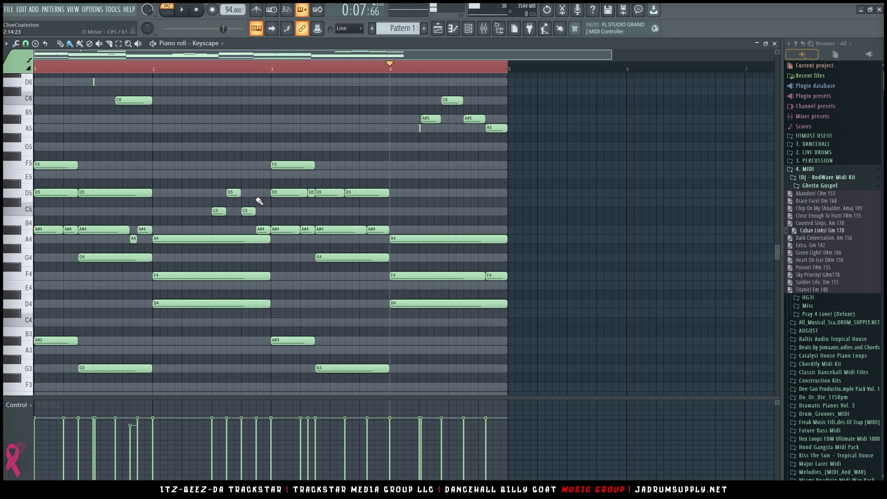
{"action": "scroll", "coordinate": [259, 201], "scroll_direction": "up", "scroll_amount": 2}
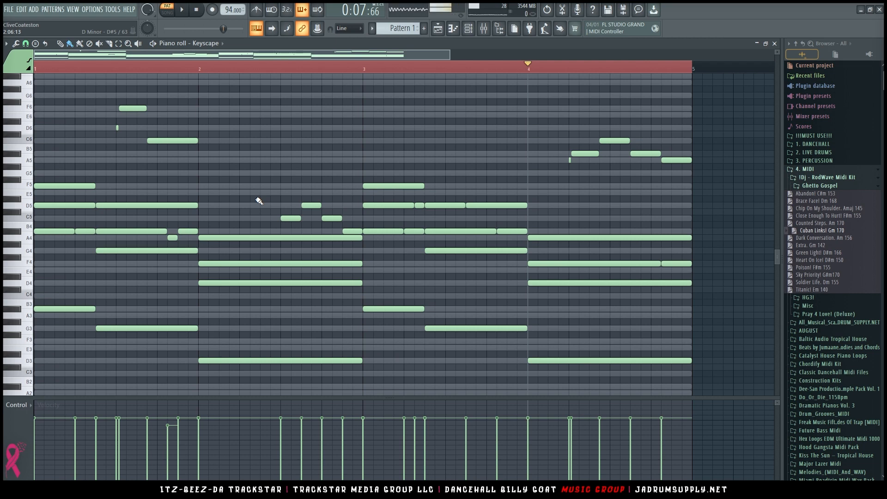
Step: Open the randomizer for the Keyscape notes and raise the note velocity strength
{"action": "key", "text": "alt+r"}
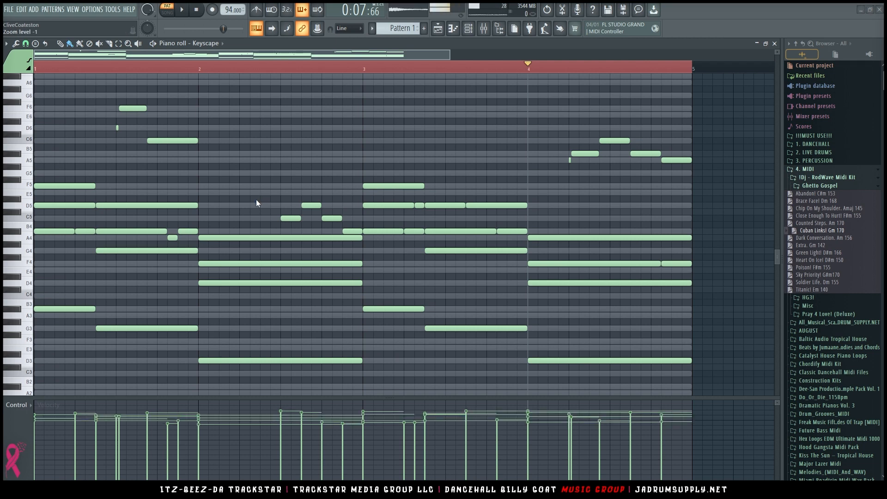
{"action": "left_click_drag", "start_coordinate": [432, 287], "coordinate": [425, 293]}
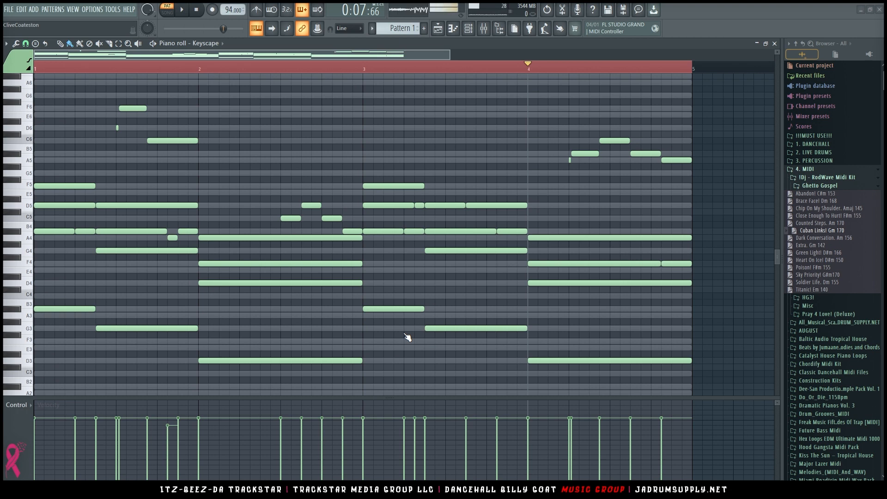
{"action": "left_click_drag", "start_coordinate": [427, 286], "coordinate": [427, 267]}
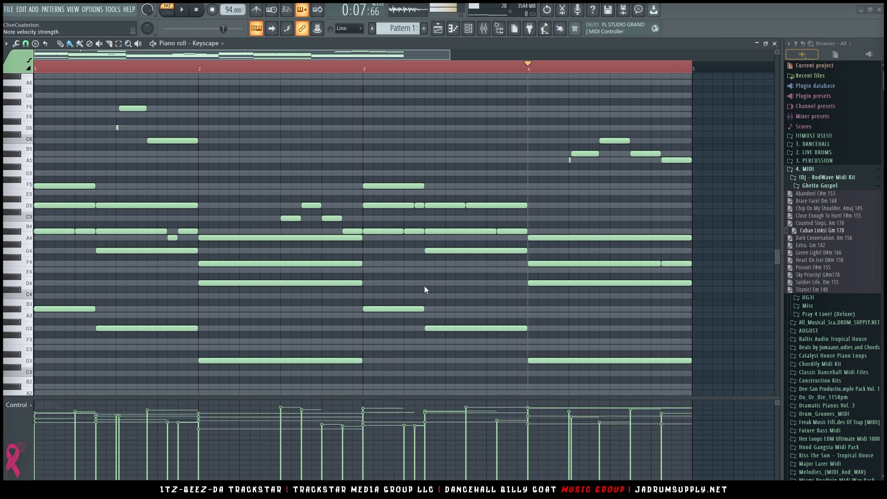
Step: Try several random patterns for the note velocities, audition them, and keep the last one
{"action": "left_click", "coordinate": [498, 312]}
{"action": "left_click", "coordinate": [498, 312]}
{"action": "left_click", "coordinate": [497, 312]}
{"action": "left_click", "coordinate": [497, 313]}
{"action": "left_click", "coordinate": [497, 312]}
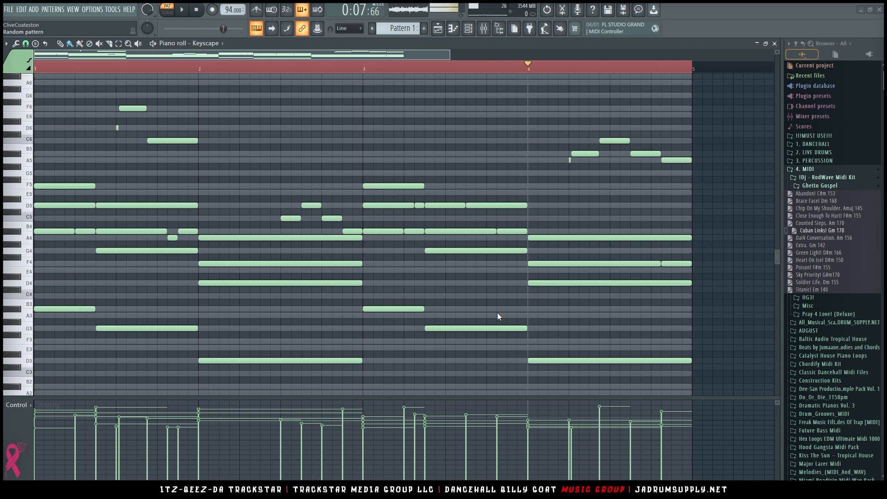
{"action": "key", "text": "space"}
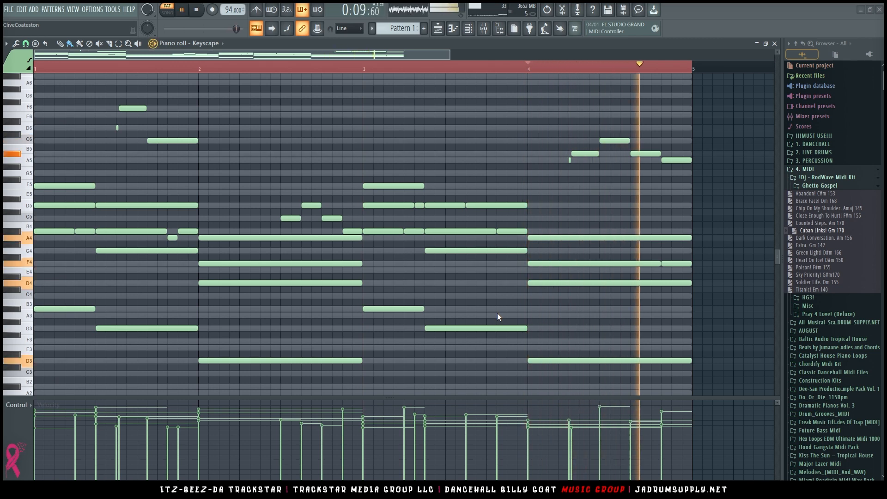
{"action": "left_click", "coordinate": [497, 312]}
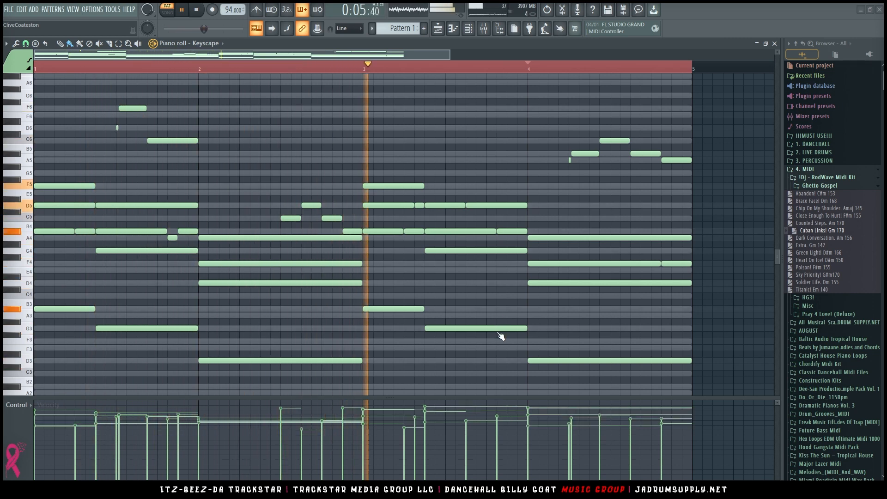
{"action": "key", "text": "space"}
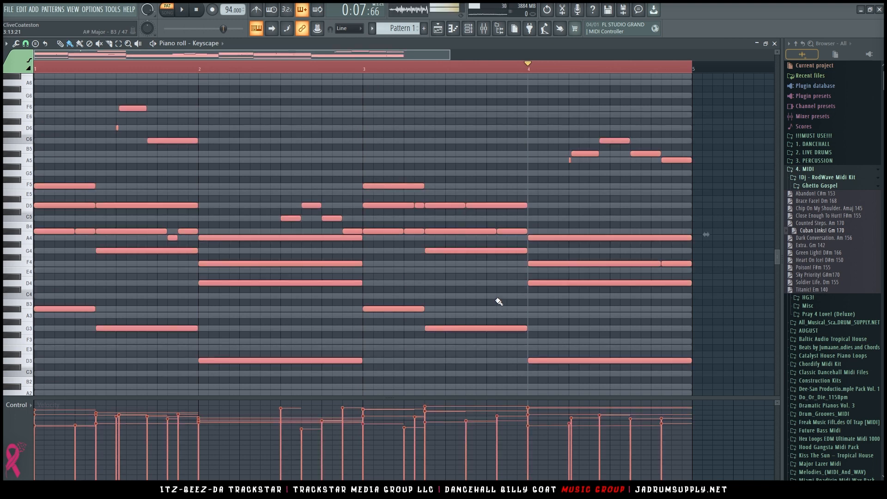
Step: Lower the velocities of all Keyscape notes together and play the pattern back
{"action": "scroll", "coordinate": [510, 289], "scroll_direction": "down", "scroll_amount": 6}
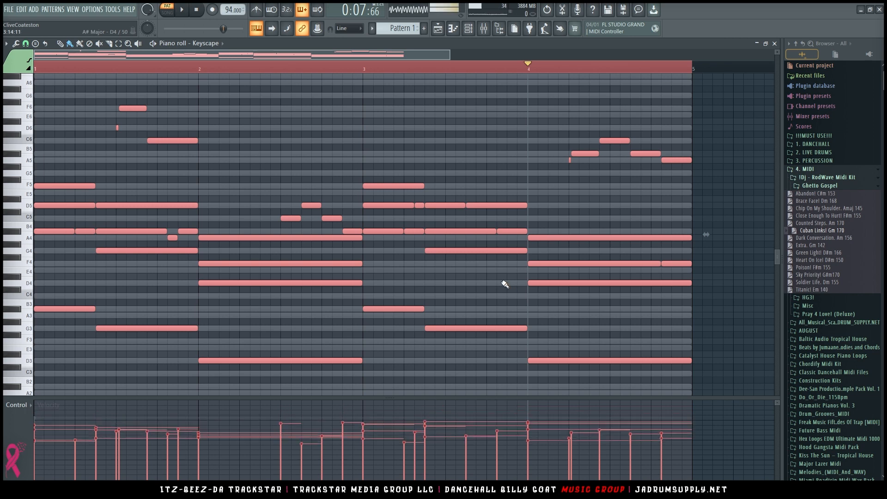
{"action": "scroll", "coordinate": [500, 160], "scroll_direction": "down", "scroll_amount": 2}
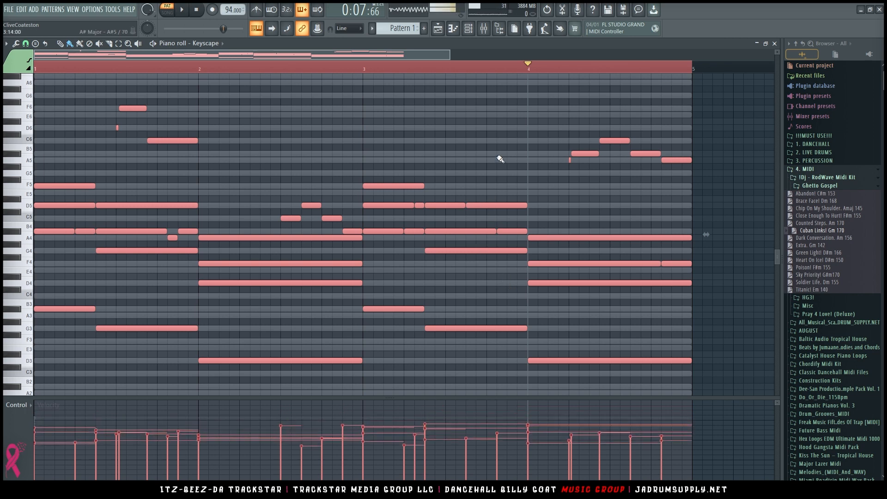
{"action": "scroll", "coordinate": [500, 159], "scroll_direction": "down", "scroll_amount": 1}
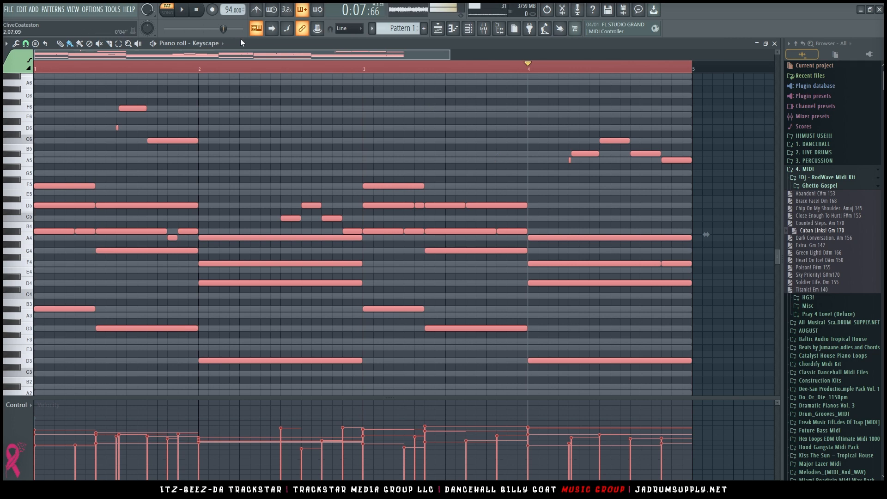
{"action": "left_click", "coordinate": [204, 13]}
{"action": "key", "text": "space"}
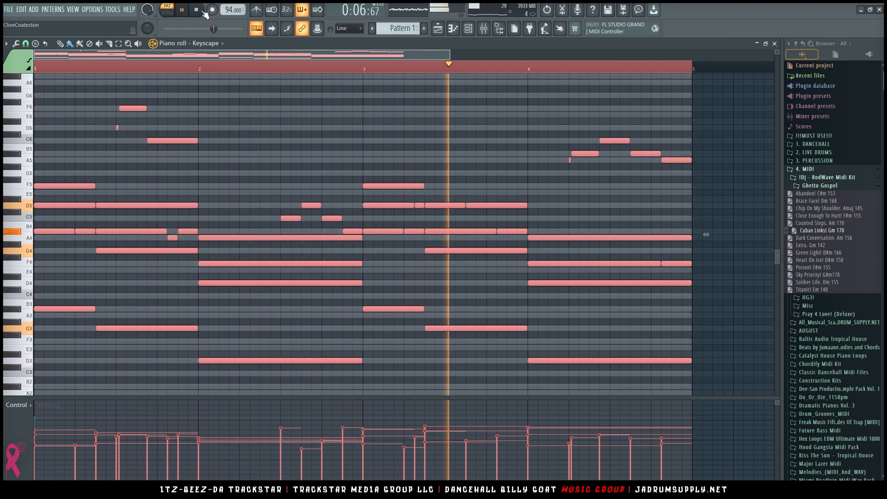
{"action": "key", "text": "space"}
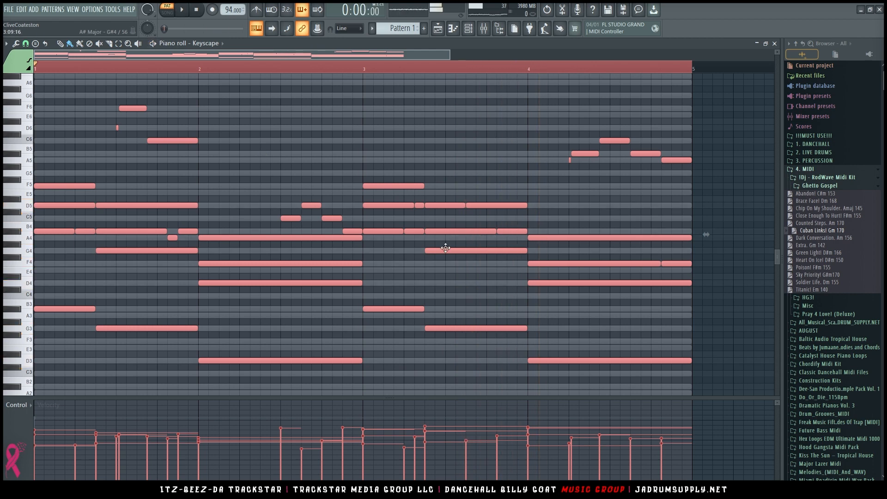
Step: Try strumming the opening chords of bars 3 and 4 with note endings preserved, and audition them
{"action": "left_click_drag", "start_coordinate": [369, 322], "coordinate": [368, 170]}
{"action": "left_click_drag", "start_coordinate": [536, 369], "coordinate": [546, 191]}
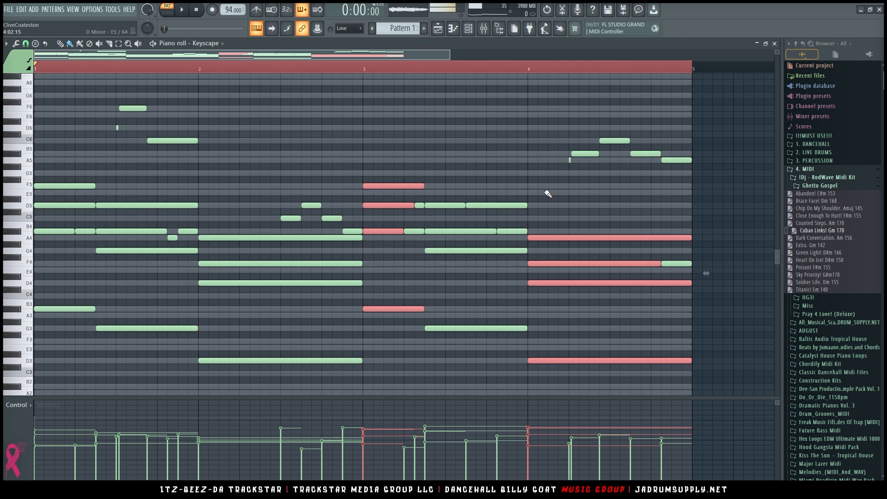
{"action": "key", "text": "alt+s"}
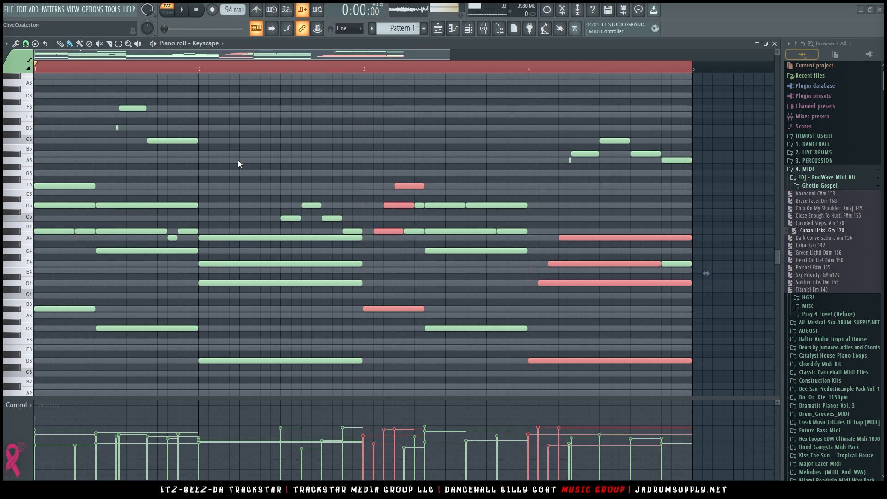
{"action": "key", "text": "space"}
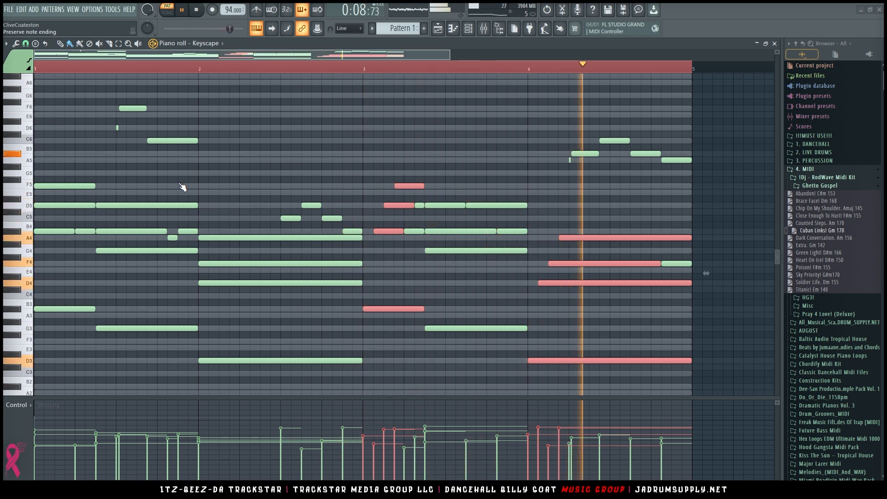
{"action": "key", "text": "space"}
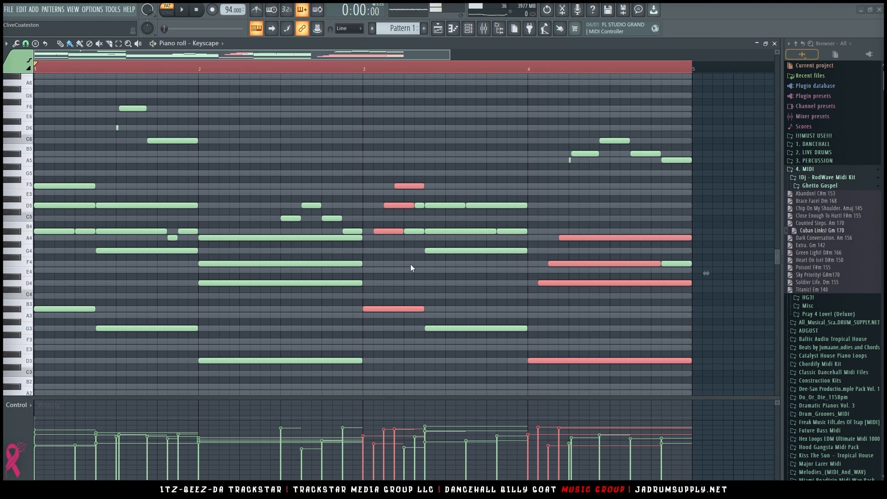
Step: Strum only the opening chord of bar 3 with note endings preserved, lower its velocities, and play it back
{"action": "left_click_drag", "start_coordinate": [393, 326], "coordinate": [372, 178]}
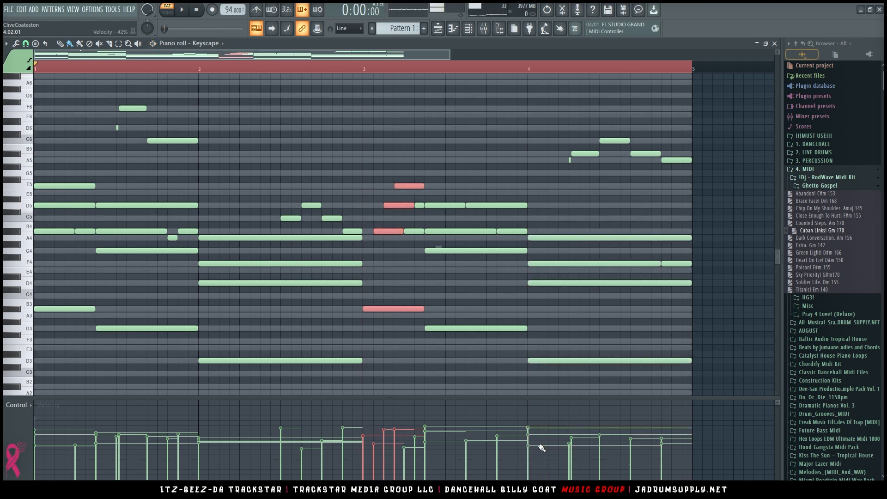
{"action": "left_click_drag", "start_coordinate": [386, 440], "coordinate": [397, 441]}
{"action": "left_click", "coordinate": [418, 349]}
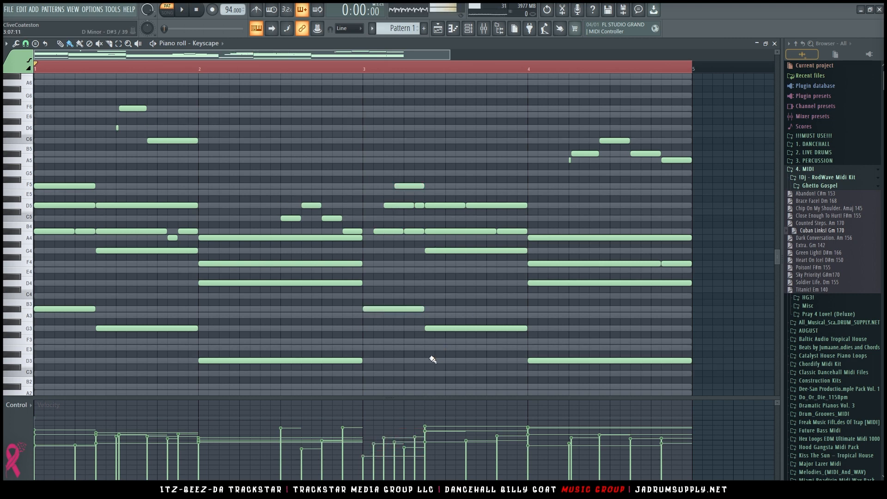
{"action": "key", "text": "space"}
{"action": "left_click", "coordinate": [474, 68], "text": "ctrl"}
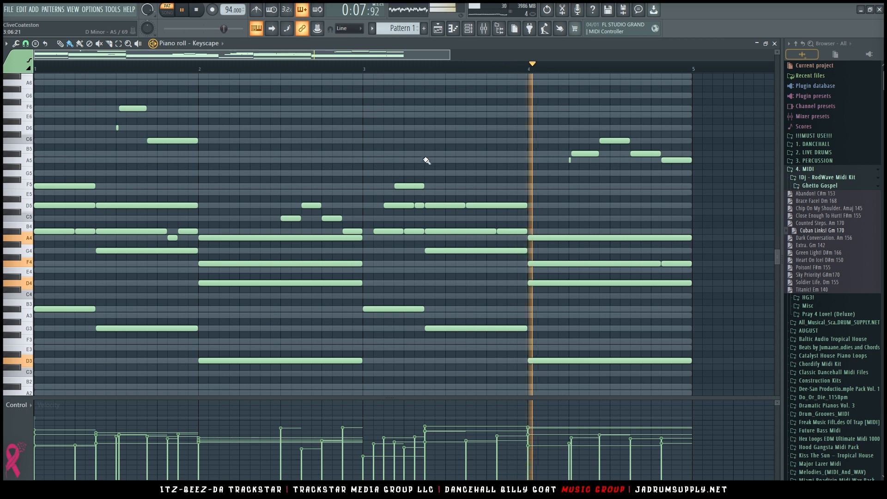
Step: Add a one-step A#4 and a two-step D5 to the opening chord of bar 3, and audition the transition from bar 2
{"action": "key", "text": "space"}
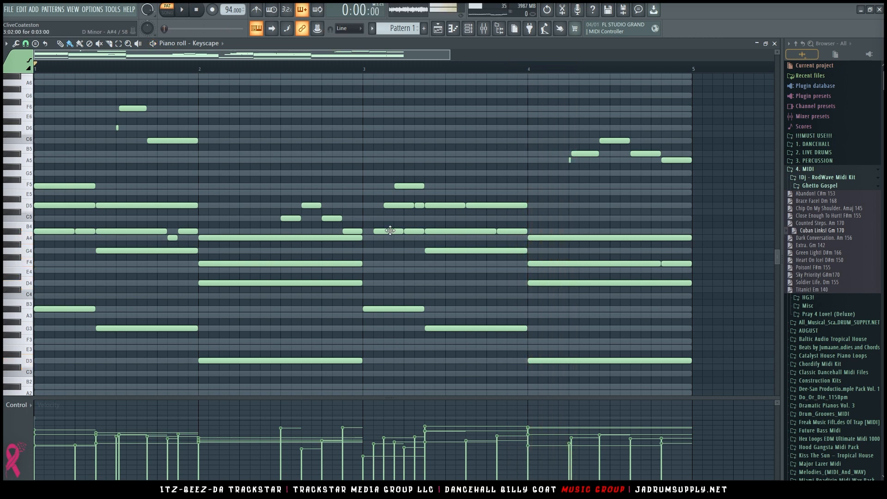
{"action": "left_click_drag", "start_coordinate": [379, 233], "coordinate": [369, 232]}
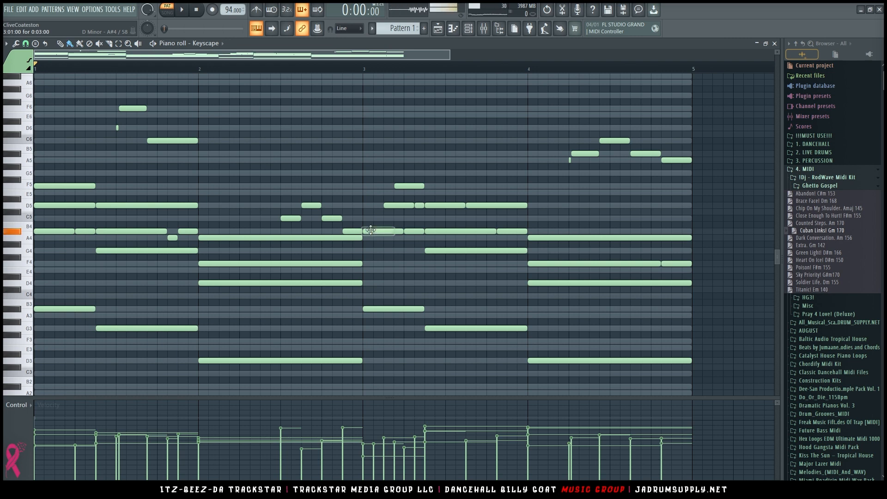
{"action": "left_click_drag", "start_coordinate": [374, 203], "coordinate": [371, 251]}
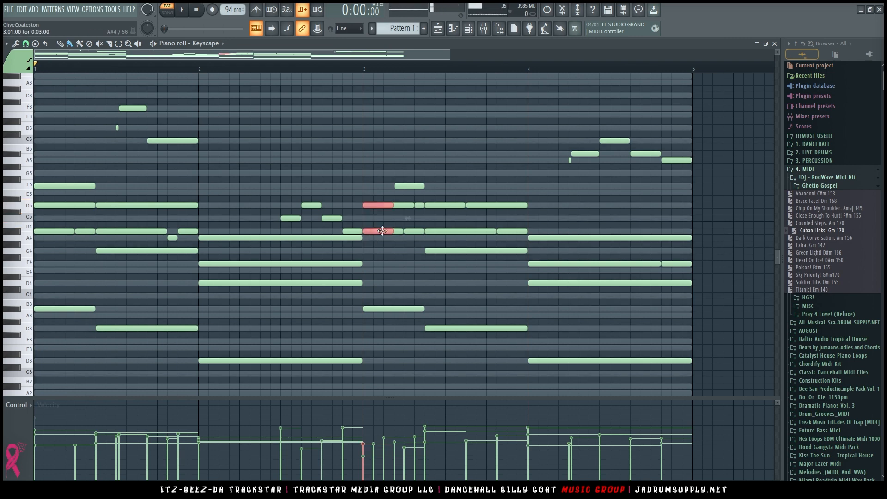
{"action": "left_click", "coordinate": [374, 237], "text": "ctrl"}
{"action": "left_click_drag", "start_coordinate": [372, 206], "coordinate": [382, 206]}
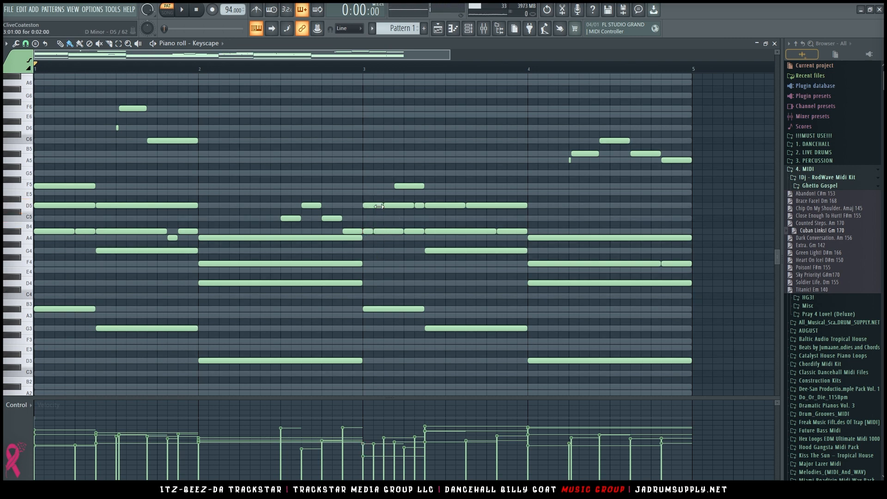
{"action": "left_click", "coordinate": [364, 64]}
{"action": "key", "text": "space"}
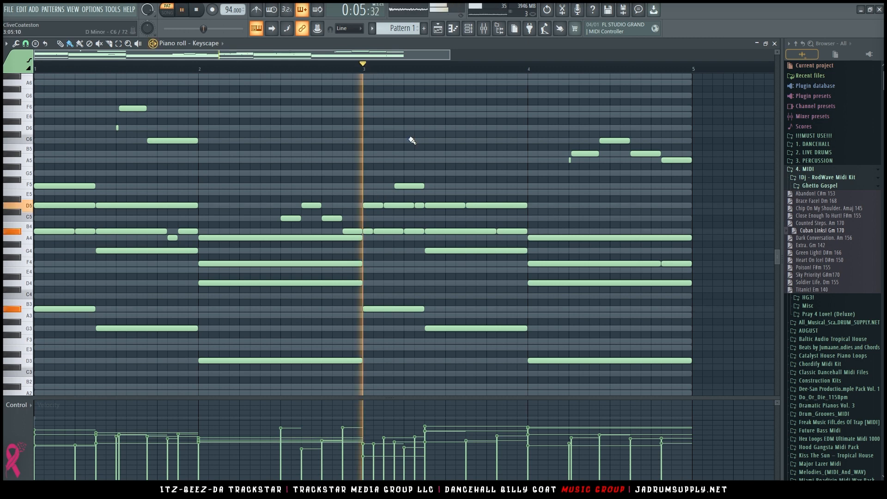
{"action": "key", "text": "space"}
{"action": "left_click", "coordinate": [292, 66]}
{"action": "key", "text": "space"}
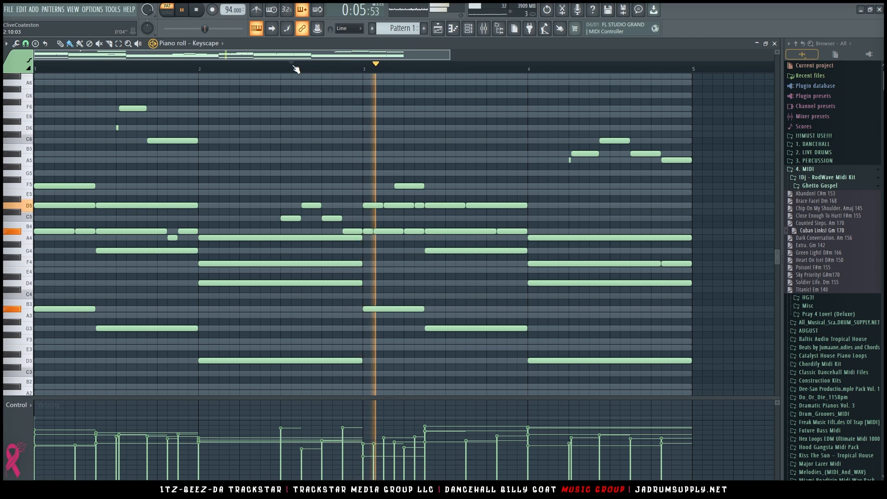
{"action": "key", "text": "space"}
Step: Slightly lower the velocity of the first D5 note in bar 3 and play the pattern back
{"action": "left_click_drag", "start_coordinate": [370, 310], "coordinate": [370, 207]}
{"action": "left_click", "coordinate": [370, 206]}
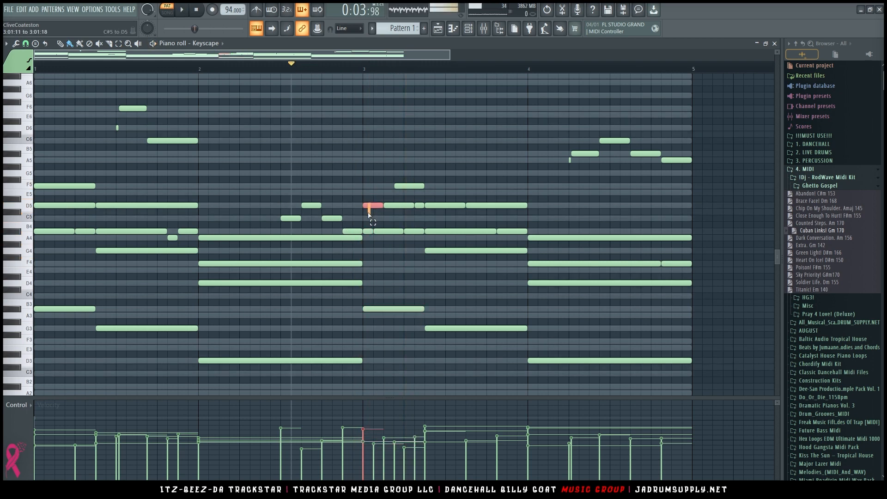
{"action": "key", "text": "space"}
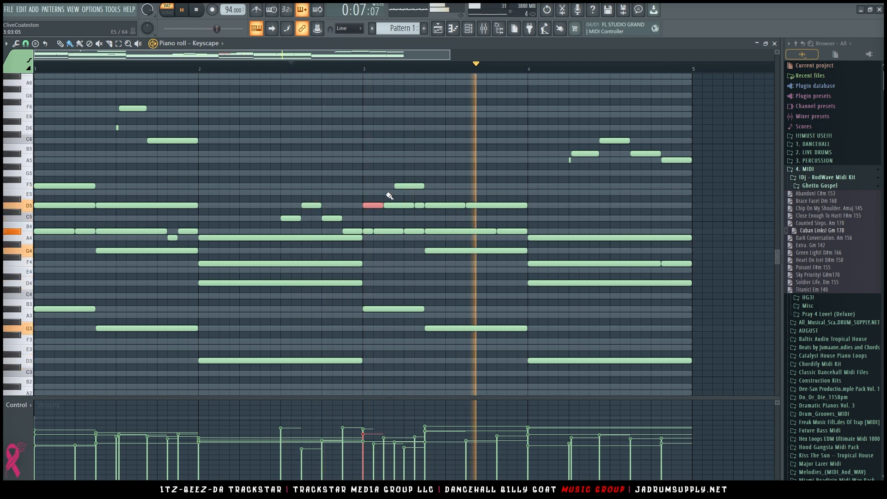
{"action": "key", "text": "ctrl+d"}
{"action": "scroll", "coordinate": [399, 63], "scroll_direction": "down", "scroll_amount": 1}
{"action": "scroll", "coordinate": [400, 65], "scroll_direction": "down", "scroll_amount": 1}
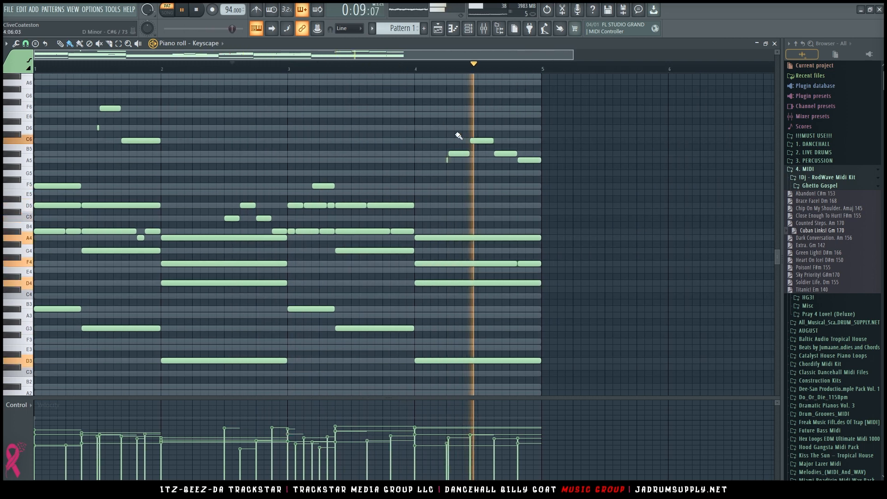
Step: Transpose all Keyscape notes up one octave and audition the result
{"action": "key", "text": "space"}
{"action": "key", "text": "ctrl+Up"}
{"action": "key", "text": "space"}
{"action": "right_click", "coordinate": [458, 136], "text": "ctrl"}
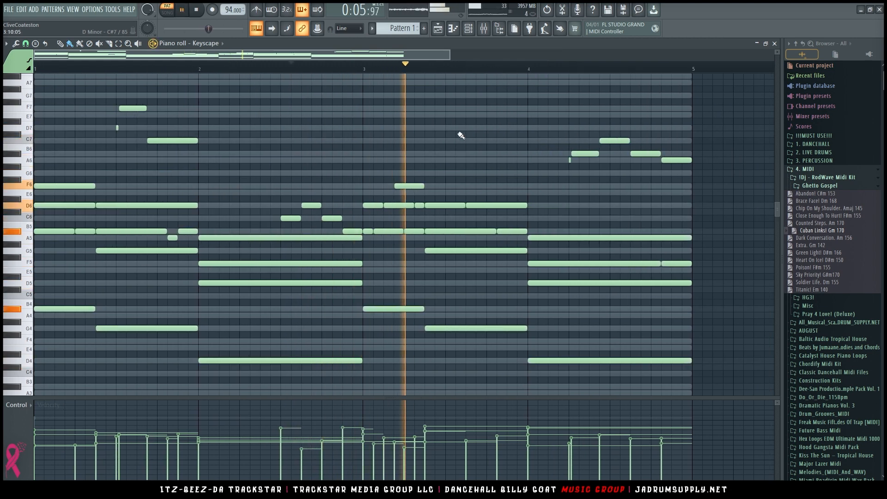
{"action": "scroll", "coordinate": [406, 99], "scroll_direction": "down", "scroll_amount": 5}
{"action": "key", "text": "space"}
Step: Copy the lowest Keyscape notes of all four bars one octave down and play the pattern back
{"action": "left_click_drag", "start_coordinate": [568, 203], "coordinate": [373, 131]}
{"action": "left_click_drag", "start_coordinate": [332, 229], "coordinate": [65, 106]}
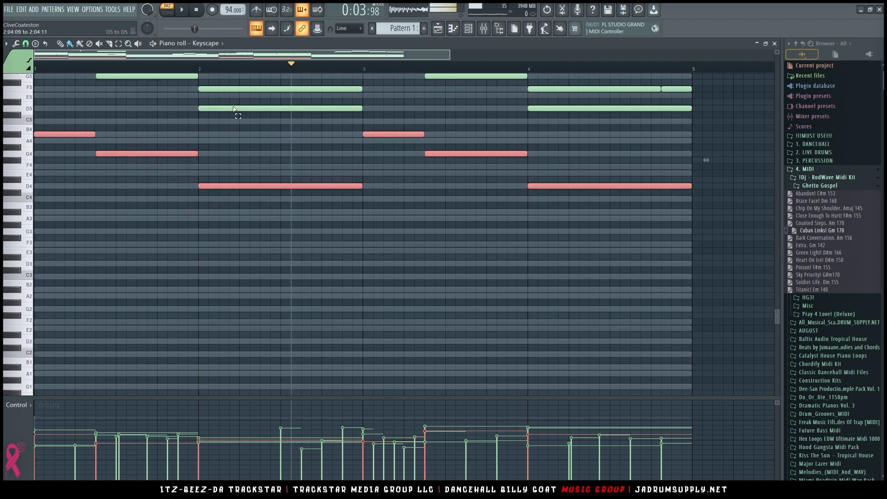
{"action": "key", "text": "ctrl+Down"}
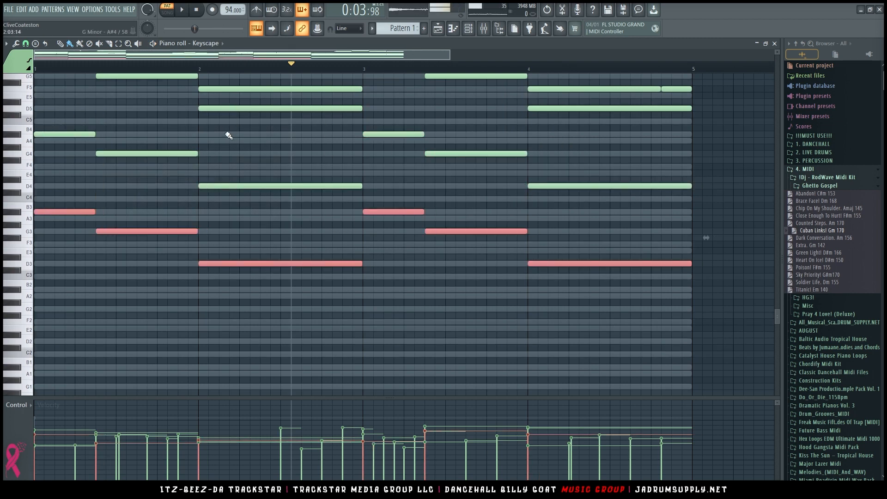
{"action": "scroll", "coordinate": [228, 136], "scroll_direction": "up", "scroll_amount": 5}
{"action": "left_click", "coordinate": [238, 139]}
{"action": "key", "text": "space"}
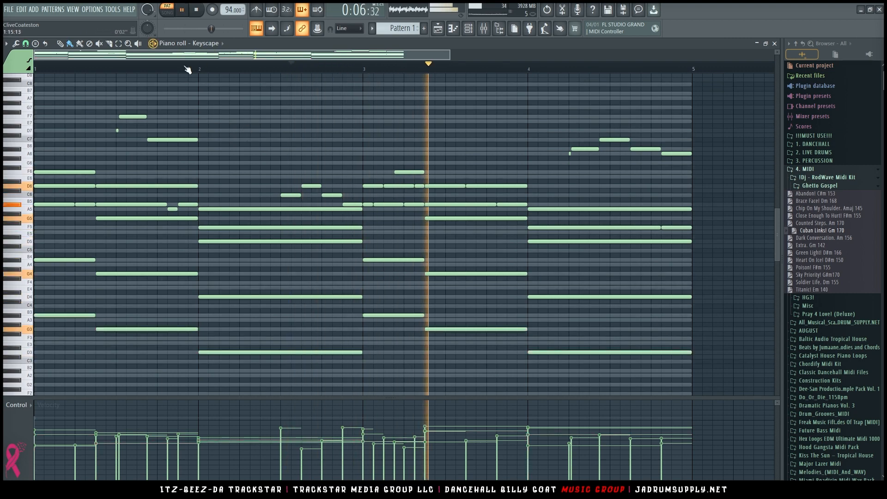
{"action": "mouse_move", "coordinate": [221, 55]}
{"action": "left_mouse_down"}
{"action": "mouse_move", "coordinate": [358, 55]}
{"action": "mouse_move", "coordinate": [224, 53]}
{"action": "mouse_move", "coordinate": [216, 46]}
{"action": "left_mouse_up"}
{"action": "scroll", "coordinate": [208, 65], "scroll_direction": "down", "scroll_amount": 3}
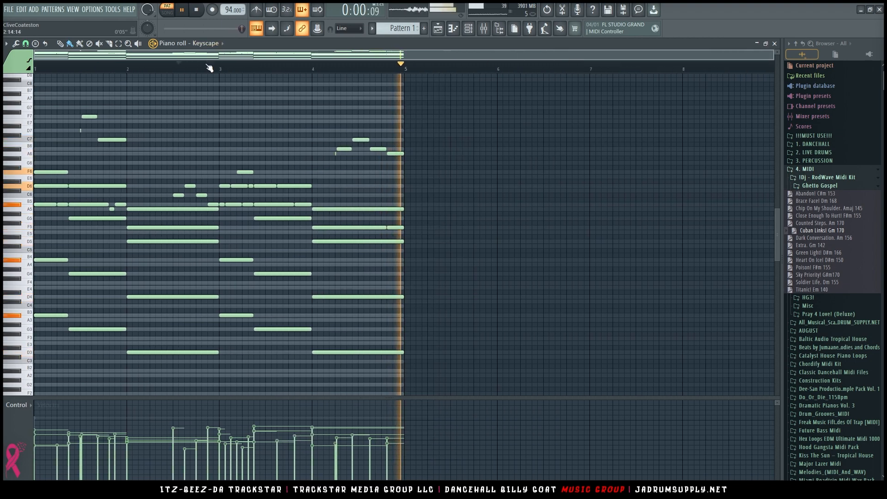
Step: Stop playback and load the LA Custom C7 Grand Piano preset in Keyscape
{"action": "left_click", "coordinate": [471, 30]}
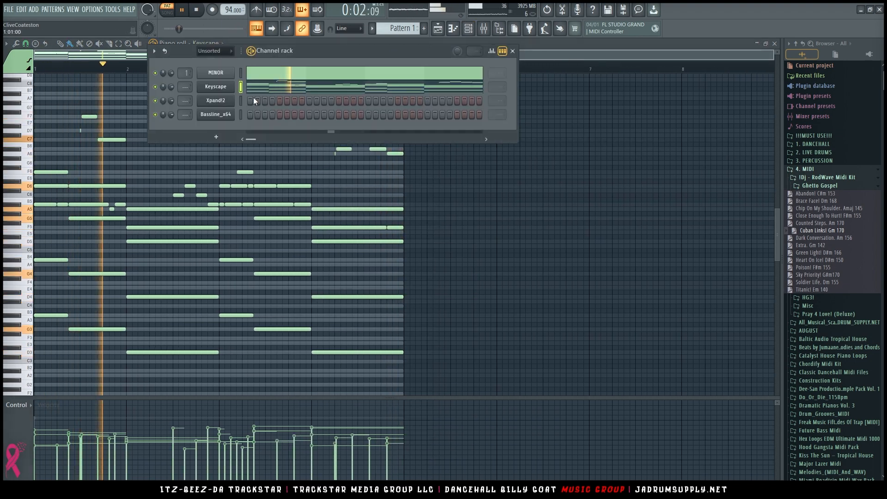
{"action": "key", "text": "space"}
{"action": "left_click", "coordinate": [230, 90]}
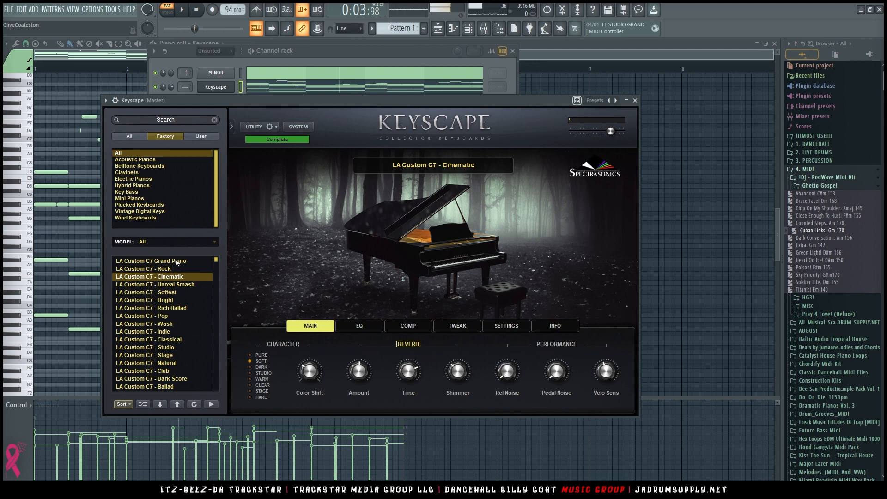
{"action": "left_click", "coordinate": [178, 261]}
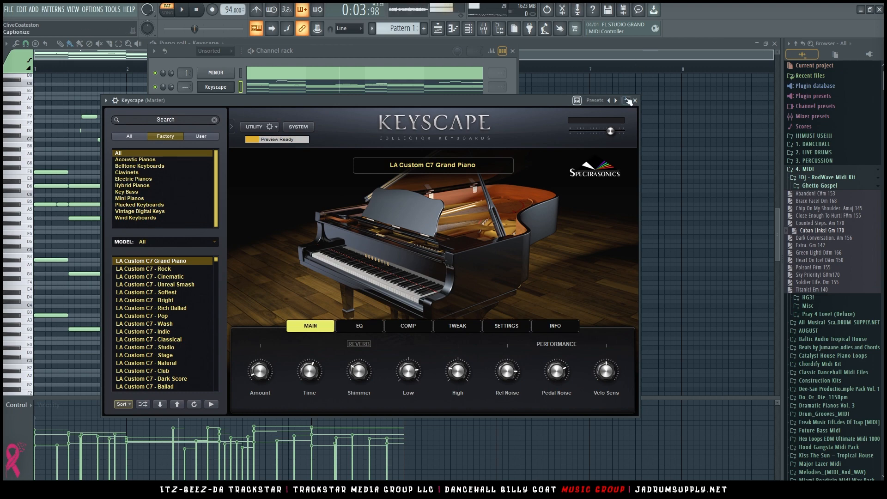
{"action": "left_click", "coordinate": [635, 100]}
Step: Shorten all scale guide notes of the MINOR channel to small stubs at the start of bar 1
{"action": "left_click", "coordinate": [261, 89]}
{"action": "left_click", "coordinate": [261, 89]}
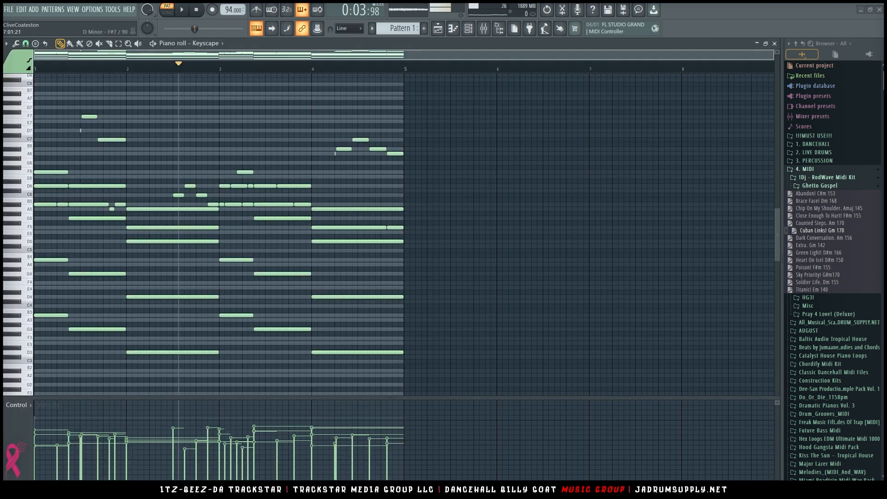
{"action": "scroll", "coordinate": [398, 227], "scroll_direction": "down", "scroll_amount": 5}
{"action": "right_click", "coordinate": [334, 223]}
{"action": "right_click", "coordinate": [334, 223]}
{"action": "key", "text": "ctrl+a"}
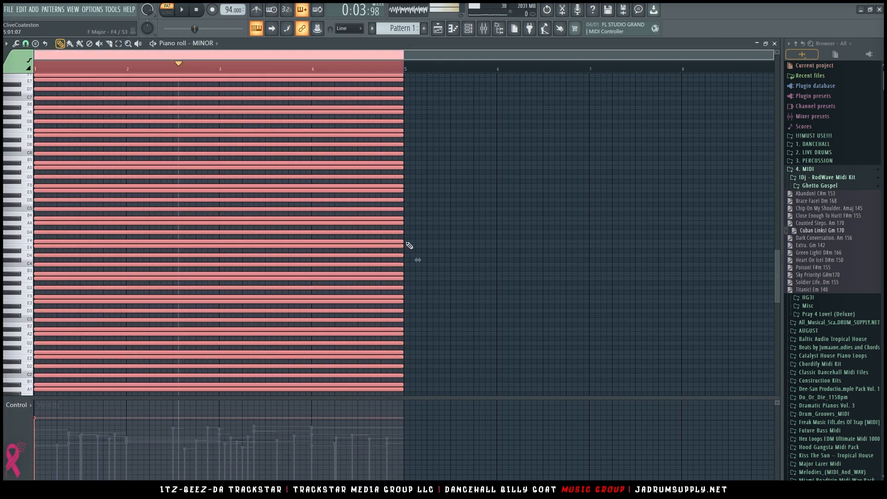
{"action": "key", "text": "Delete"}
Step: Copy the lowest row of Keyscape notes (A#3, G3 and D3) into the Bassline_x64 piano roll across all four bars
{"action": "left_click", "coordinate": [468, 28]}
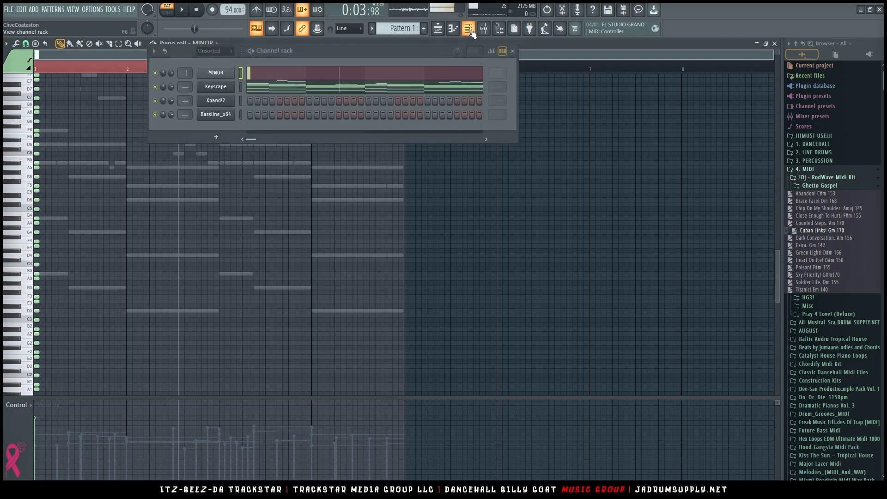
{"action": "left_click", "coordinate": [258, 86]}
{"action": "left_click_drag", "start_coordinate": [381, 326], "coordinate": [242, 269]}
{"action": "left_click_drag", "start_coordinate": [210, 325], "coordinate": [41, 267]}
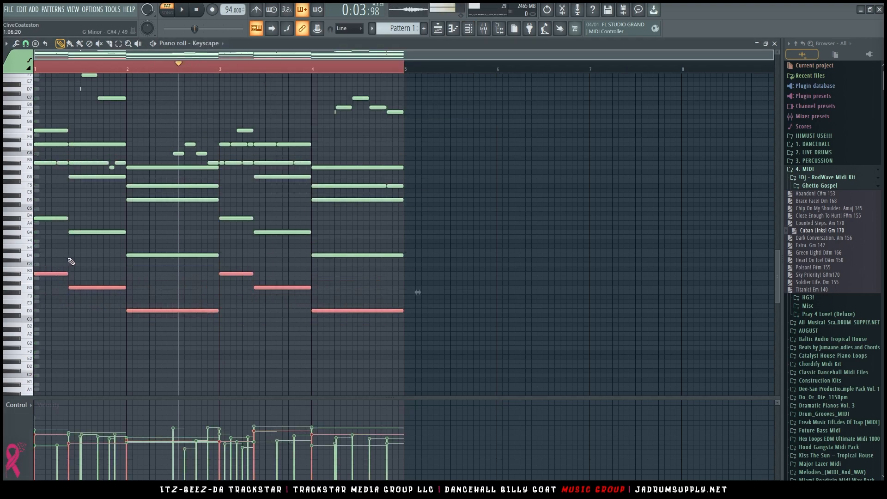
{"action": "left_click", "coordinate": [468, 28]}
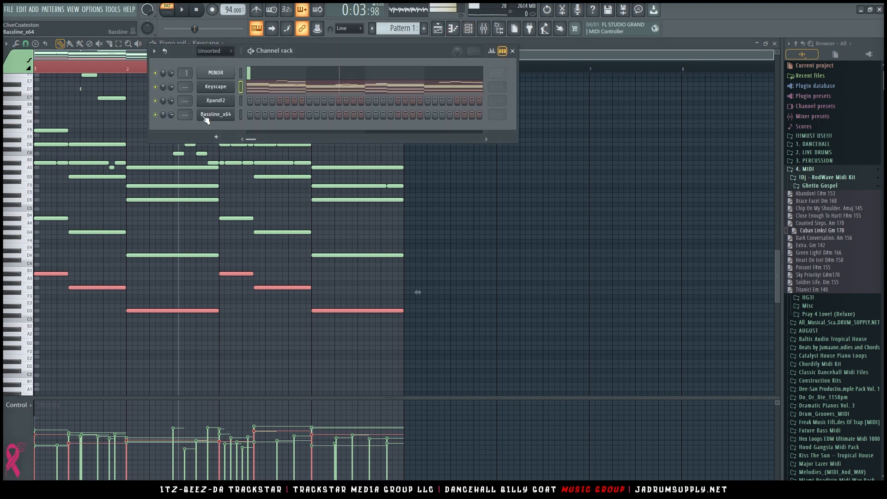
{"action": "key", "text": "F7"}
{"action": "key", "text": "ctrl+v"}
{"action": "right_click", "coordinate": [241, 119], "text": "ctrl"}
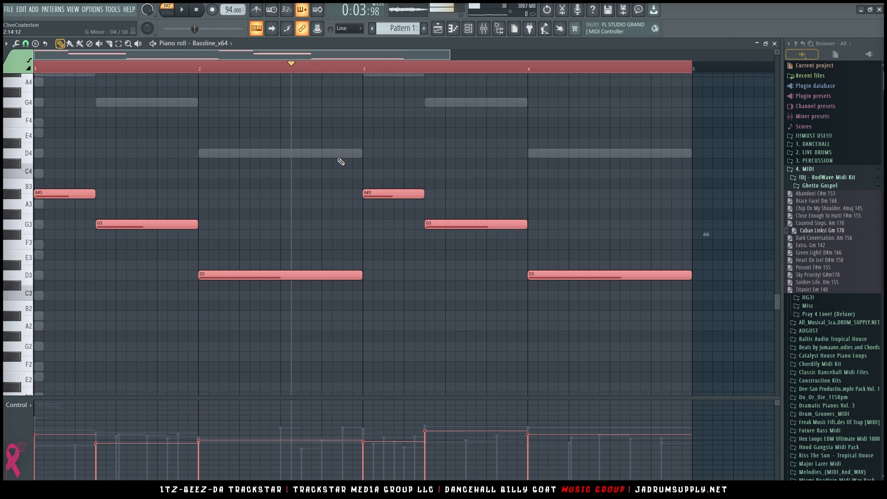
Step: Play the pattern back to hear the bassline together with the Keyscape part
{"action": "left_click", "coordinate": [470, 31]}
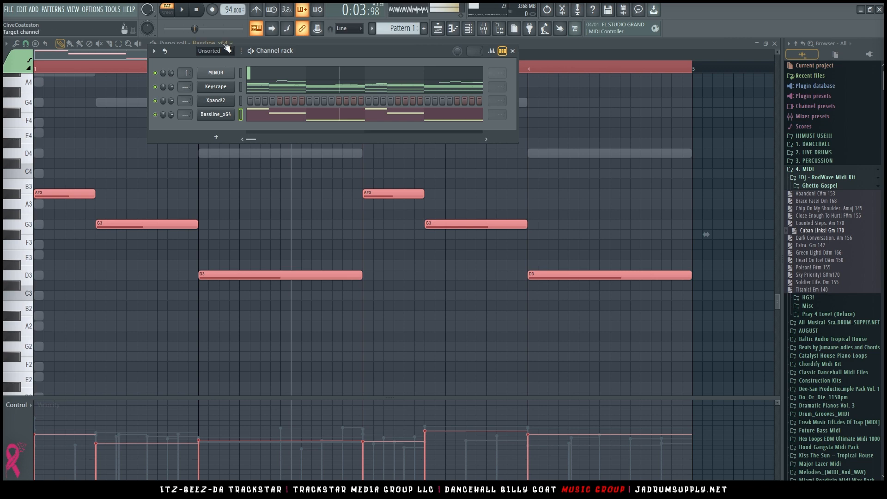
{"action": "left_click", "coordinate": [199, 10]}
{"action": "key", "text": "space"}
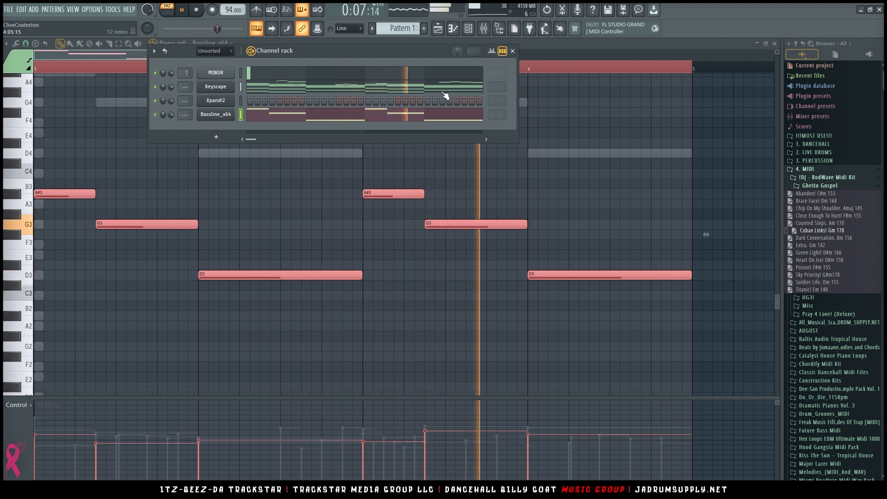
{"action": "key", "text": "space"}
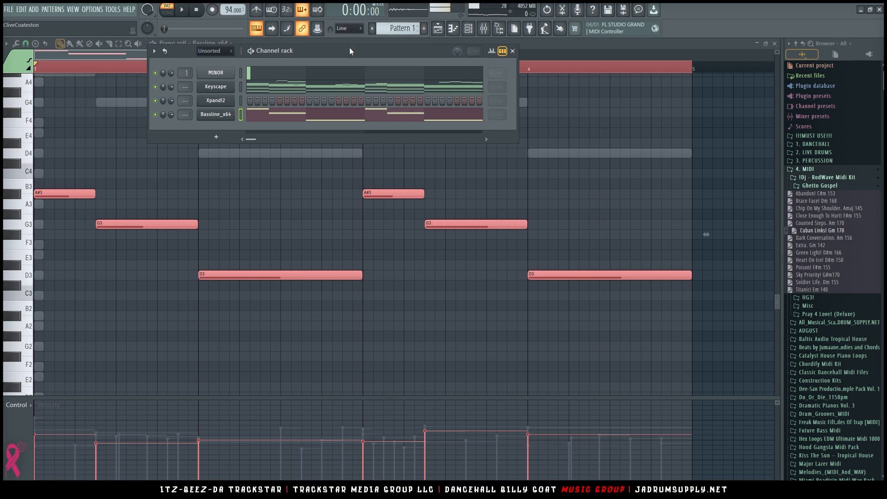
{"action": "right_click", "coordinate": [211, 101]}
{"action": "left_click", "coordinate": [290, 104]}
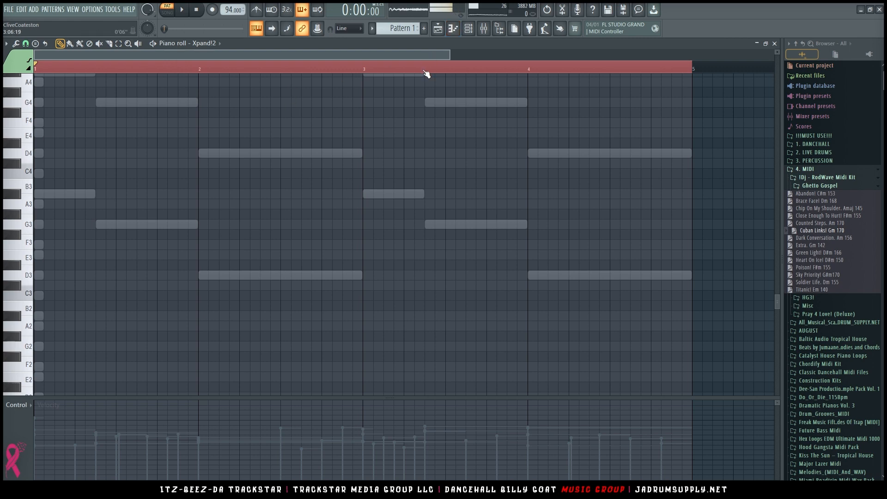
{"action": "scroll", "coordinate": [426, 74], "scroll_direction": "down", "scroll_amount": 3}
{"action": "scroll", "coordinate": [352, 162], "scroll_direction": "up", "scroll_amount": 6}
{"action": "scroll", "coordinate": [215, 154], "scroll_direction": "down", "scroll_amount": 1}
Step: Add a Nexus 3 channel and choose its Violin Soloist SusVib preset
{"action": "left_click", "coordinate": [475, 33]}
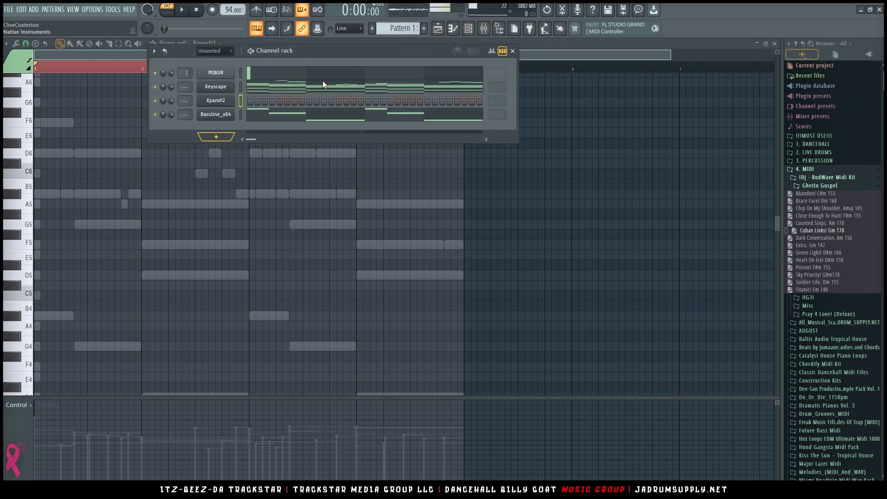
{"action": "left_click", "coordinate": [375, 207]}
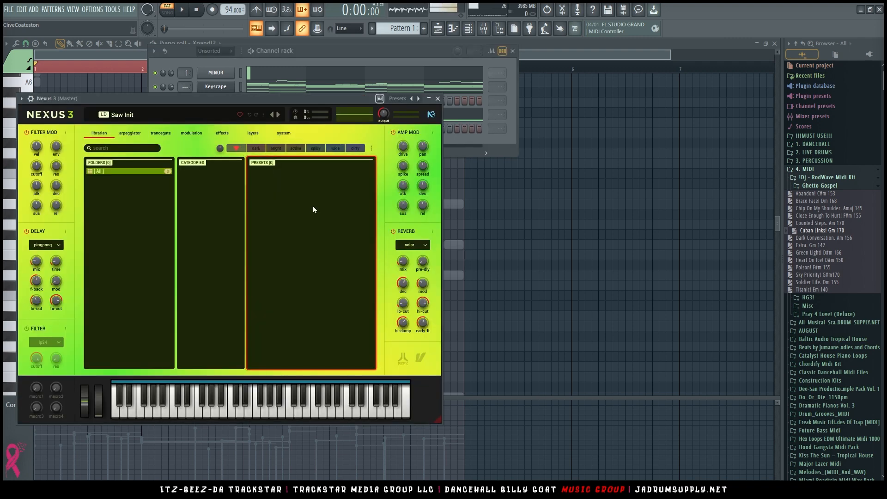
{"action": "scroll", "coordinate": [305, 199], "scroll_direction": "down", "scroll_amount": 8}
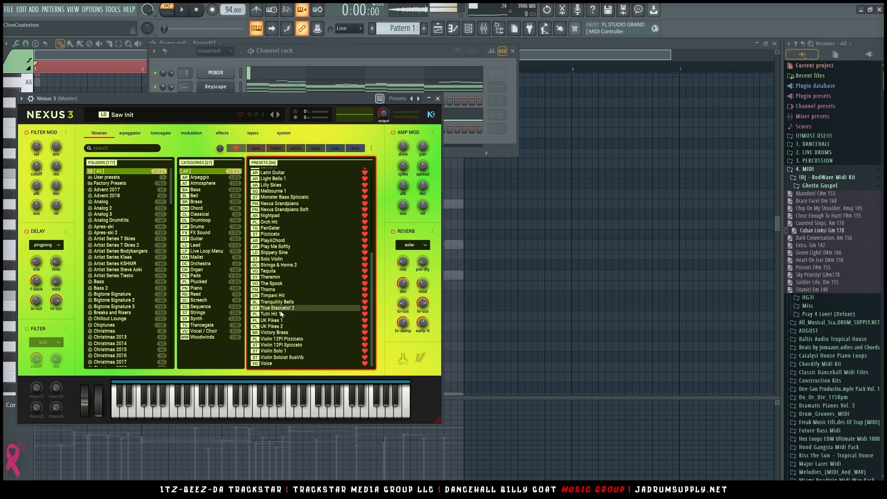
{"action": "left_click", "coordinate": [268, 358]}
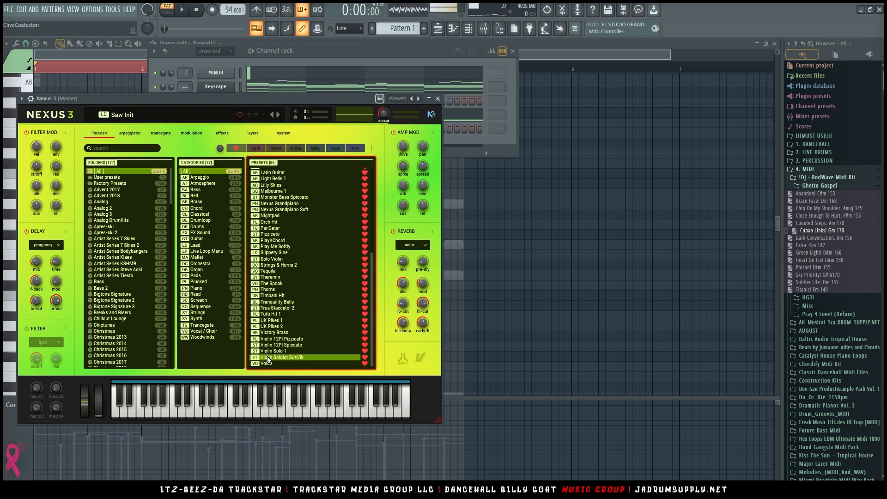
{"action": "left_click", "coordinate": [437, 99]}
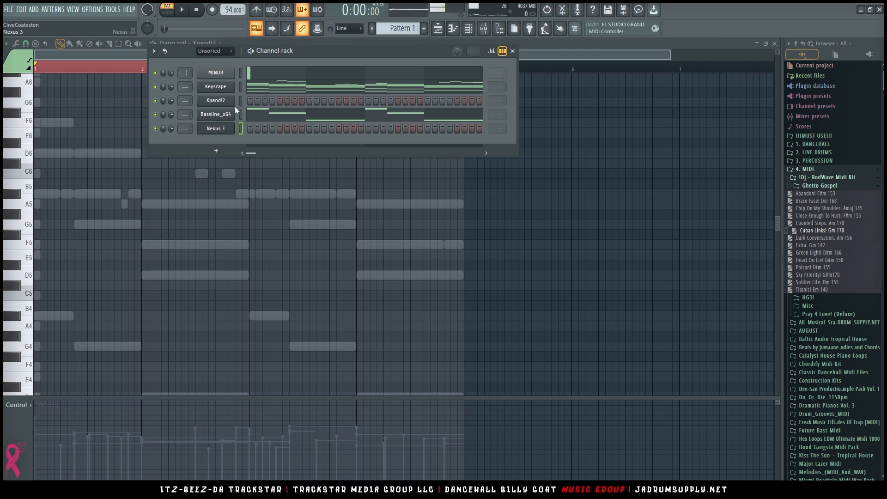
Step: Draw A#5 and G5 filling bar 1 and an A5 spanning bar 2 in the Nexus 3 piano roll
{"action": "key", "text": "F7"}
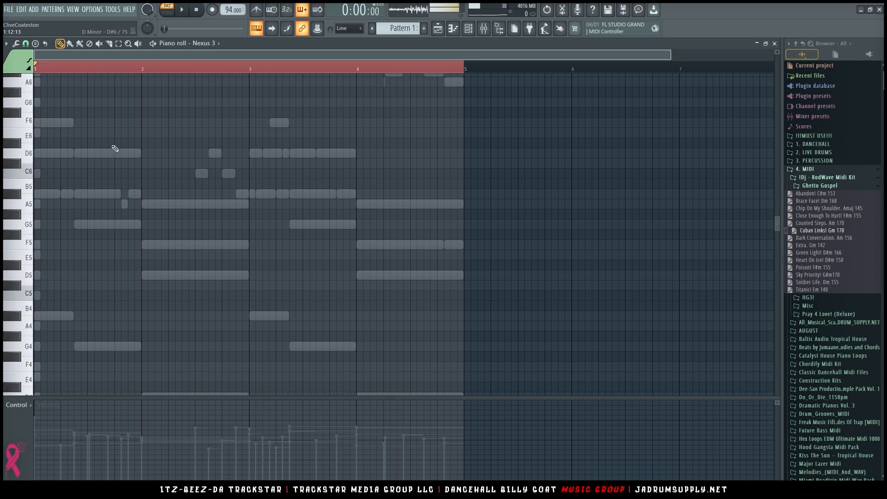
{"action": "scroll", "coordinate": [113, 148], "scroll_direction": "down", "scroll_amount": 2}
{"action": "scroll", "coordinate": [112, 148], "scroll_direction": "up", "scroll_amount": 2}
{"action": "scroll", "coordinate": [65, 190], "scroll_direction": "down", "scroll_amount": 1}
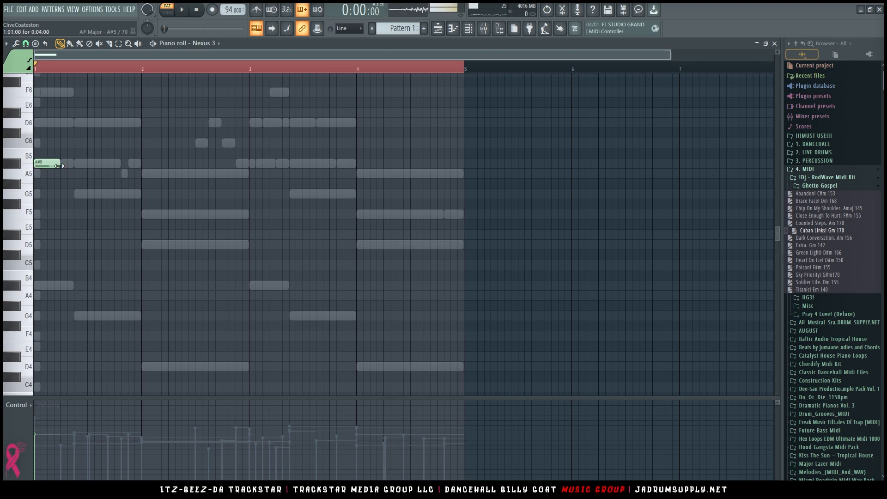
{"action": "left_click", "coordinate": [76, 194]}
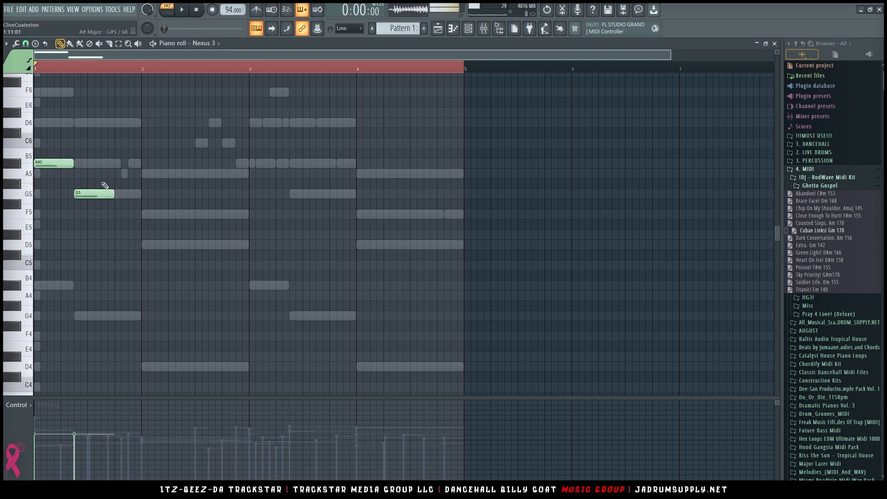
{"action": "left_click", "coordinate": [142, 176]}
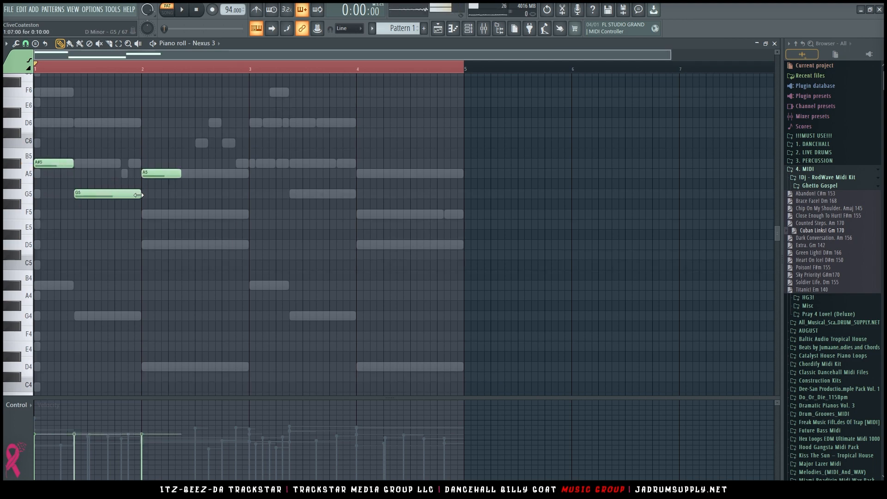
{"action": "left_click_drag", "start_coordinate": [181, 174], "coordinate": [244, 177]}
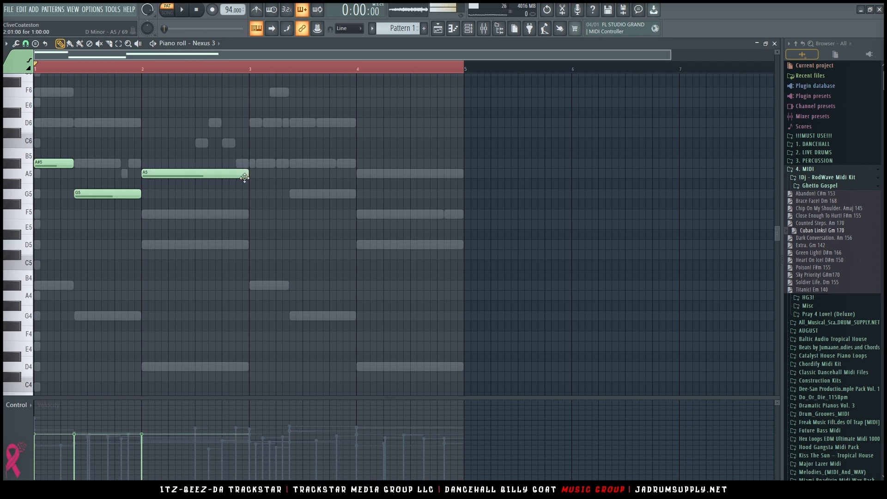
Step: Duplicate the two-bar violin phrase into bars 3 and 4 and clear the selection
{"action": "key", "text": "ctrl+a"}
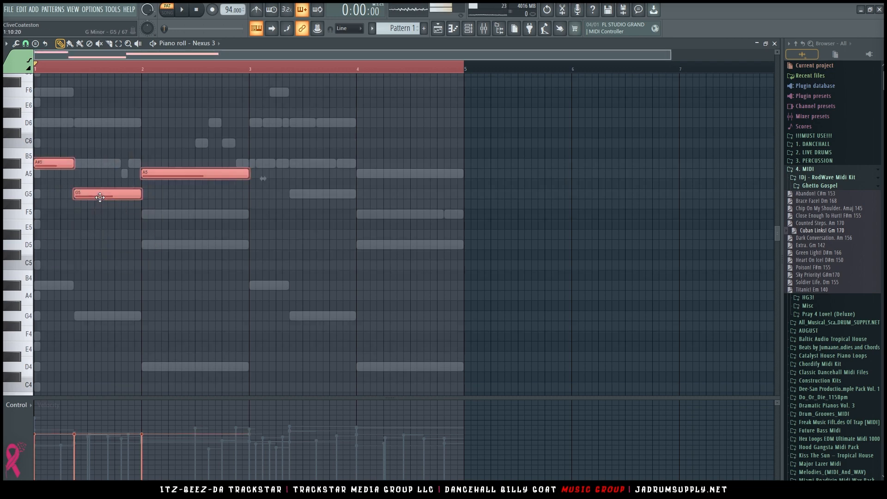
{"action": "key", "text": "ctrl+b"}
{"action": "key", "text": "ctrl+d"}
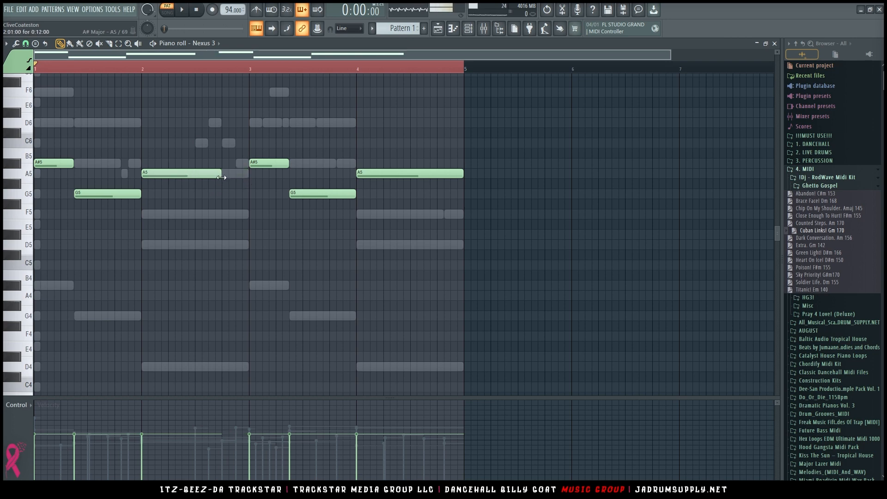
Step: Add short two-step F5 and A5 notes at the end of bar 2 of the violin line
{"action": "left_click", "coordinate": [227, 143]}
{"action": "left_click", "coordinate": [240, 163]}
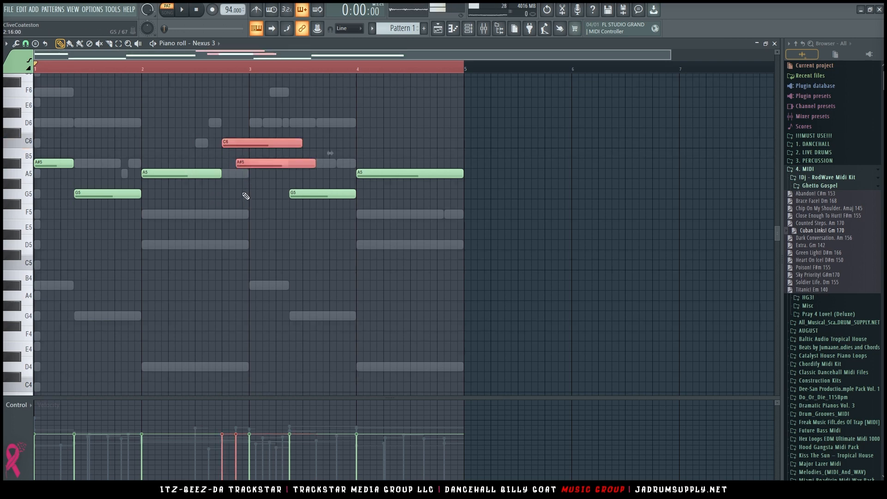
{"action": "key", "text": "ctrl+l"}
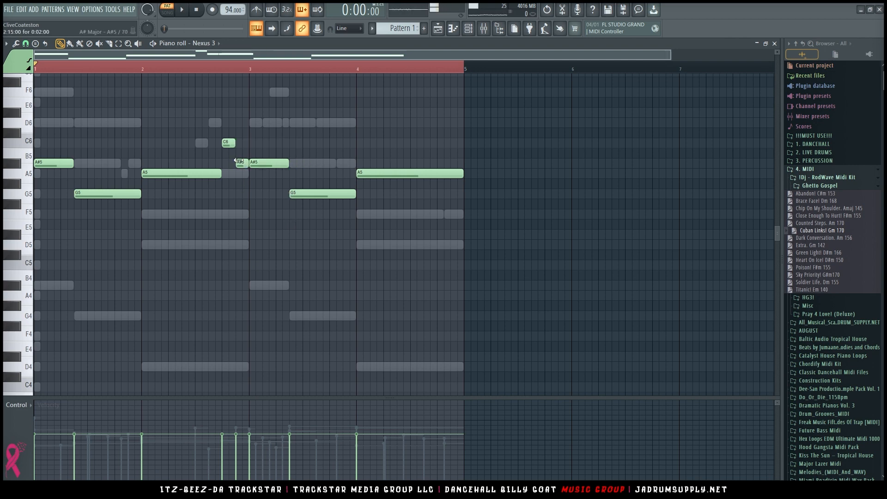
{"action": "left_click_drag", "start_coordinate": [241, 162], "coordinate": [229, 214]}
{"action": "left_click", "coordinate": [229, 142]}
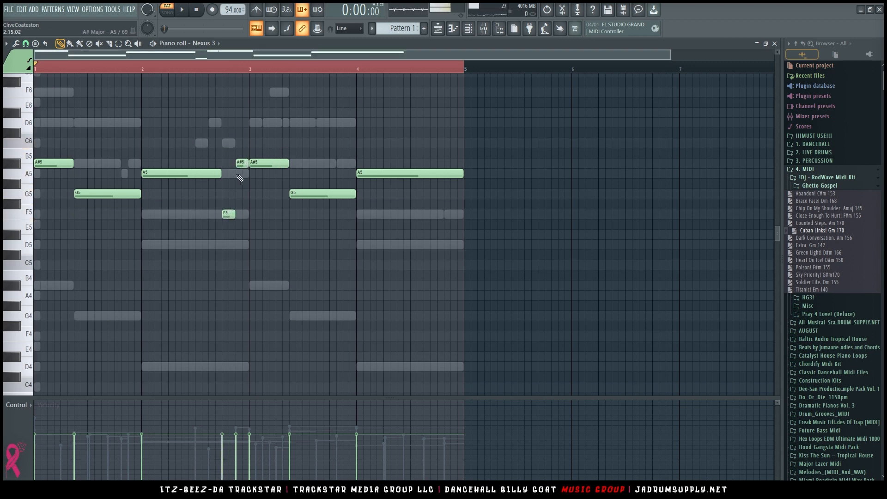
{"action": "left_click_drag", "start_coordinate": [242, 176], "coordinate": [242, 175]}
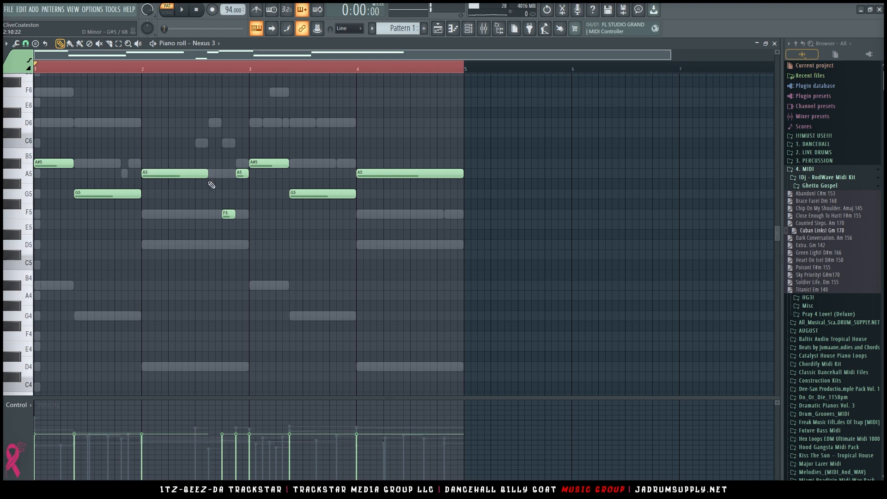
Step: Shorten bar 2's long A5 to half a bar and extend the F5 back to meet its end
{"action": "left_click_drag", "start_coordinate": [201, 174], "coordinate": [194, 175]}
{"action": "left_click", "coordinate": [199, 215]}
{"action": "right_click", "coordinate": [244, 215]}
{"action": "left_click_drag", "start_coordinate": [223, 216], "coordinate": [195, 226]}
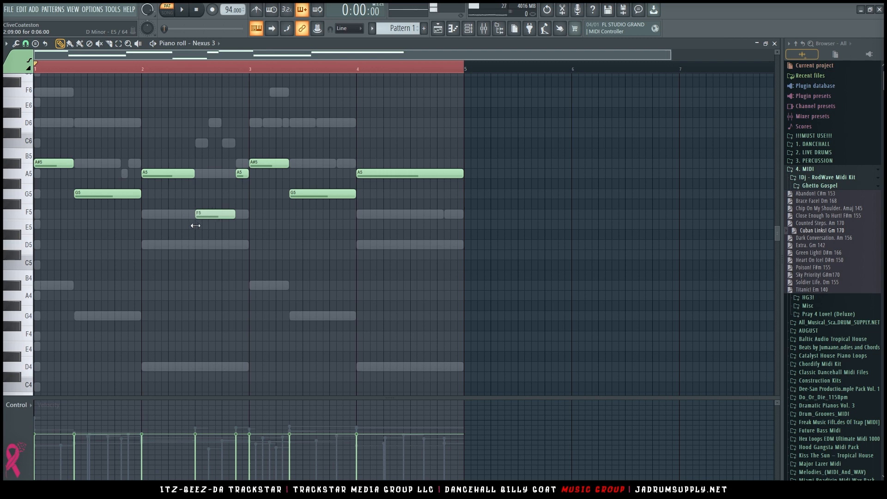
Step: Raise the velocity of all violin notes and play the pattern
{"action": "key", "text": "ctrl+a"}
{"action": "scroll", "coordinate": [398, 207], "scroll_direction": "up", "scroll_amount": 4}
{"action": "left_click", "coordinate": [400, 207]}
{"action": "key", "text": "space"}
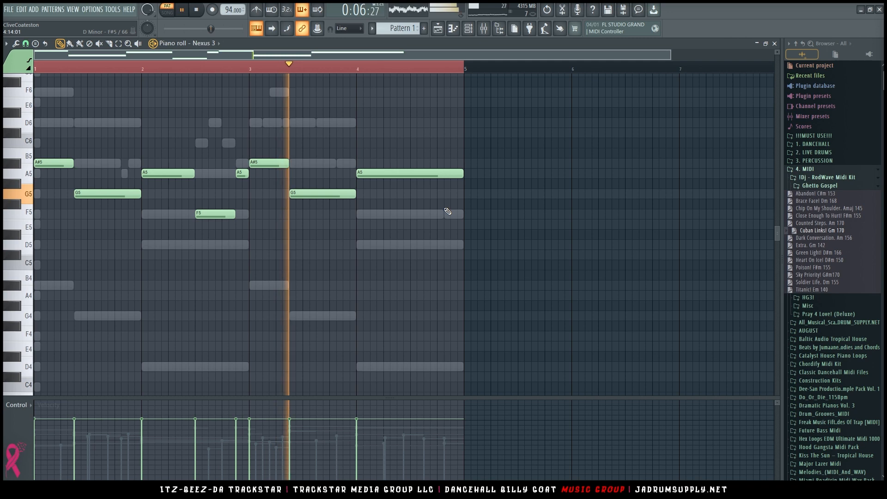
Step: Add an F5 across the second half of bar 4, shorten the A5 to the first half, and stop playback
{"action": "left_click", "coordinate": [415, 215]}
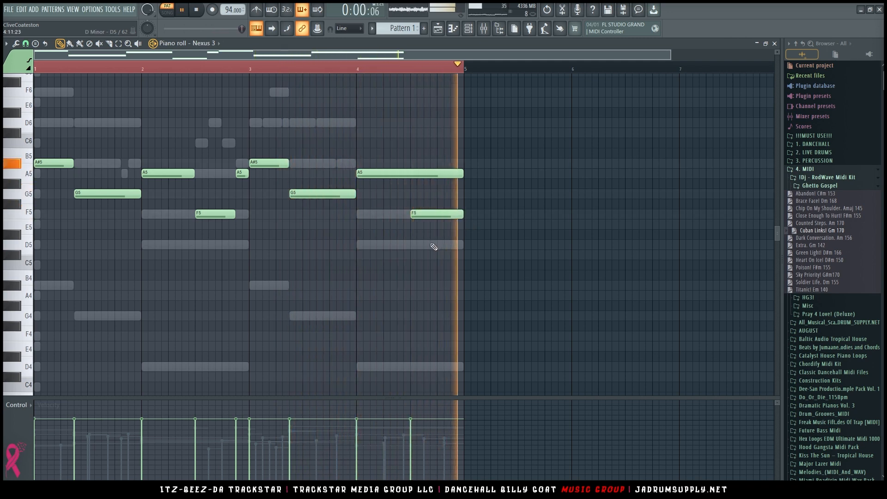
{"action": "left_click_drag", "start_coordinate": [463, 176], "coordinate": [410, 176]}
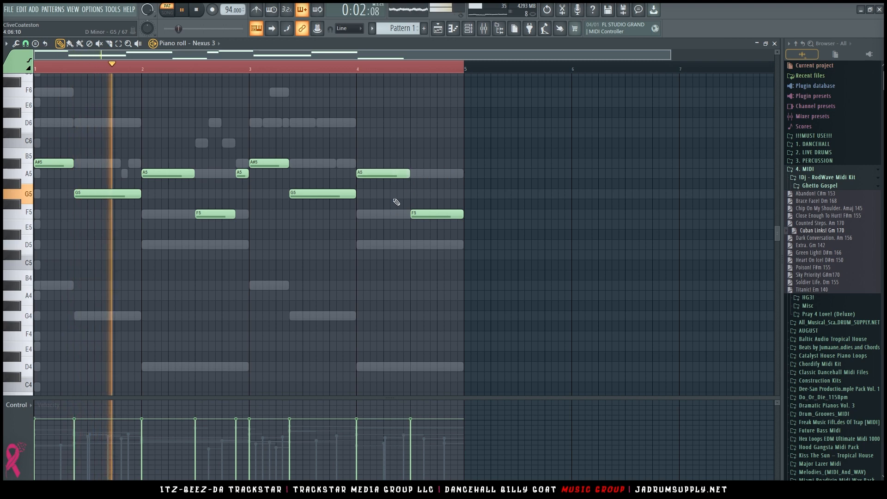
{"action": "key", "text": "space"}
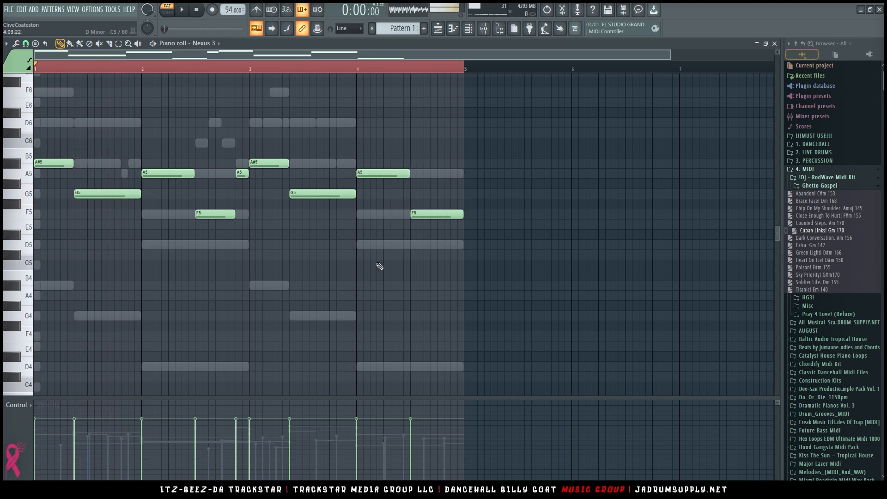
Step: Lower the velocity of all violin notes together and clear the selection
{"action": "key", "text": "ctrl+a"}
{"action": "scroll", "coordinate": [377, 257], "scroll_direction": "down", "scroll_amount": 6}
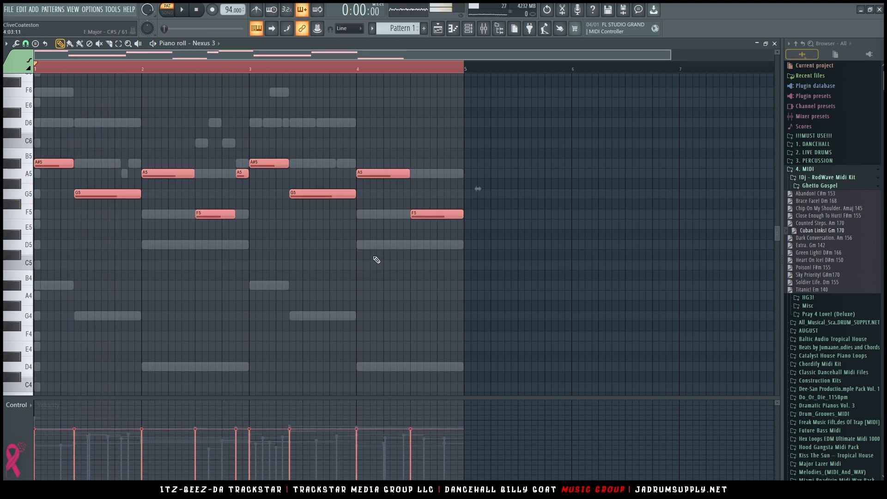
{"action": "key", "text": "ctrl+d"}
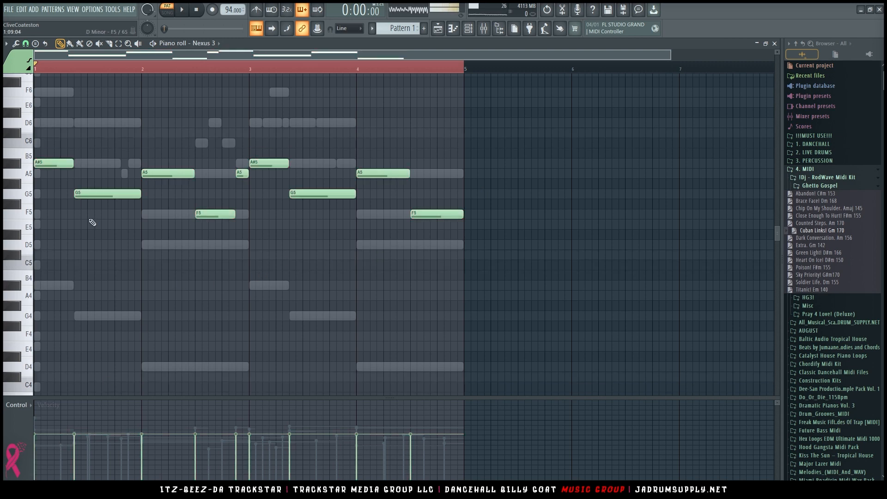
Step: Lower the velocities of the violin notes in bars 1 and 2 individually, checking them during playback
{"action": "left_click", "coordinate": [57, 163], "text": "ctrl"}
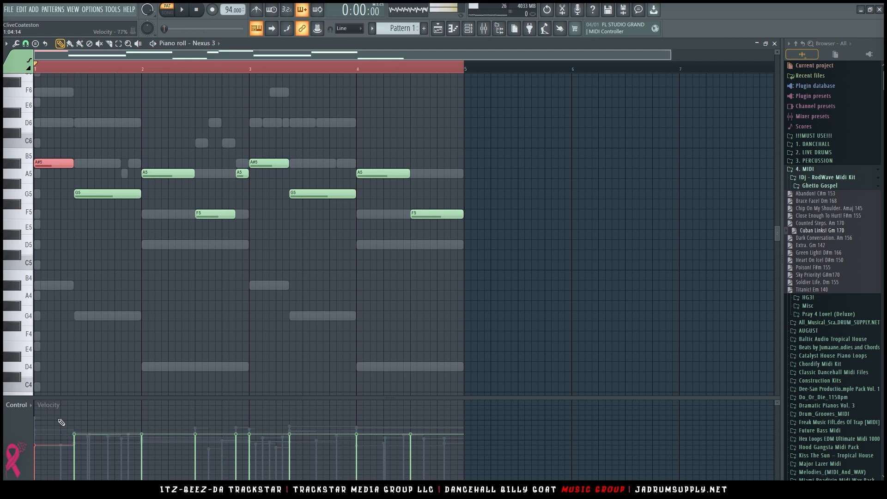
{"action": "left_click", "coordinate": [124, 327], "text": "ctrl"}
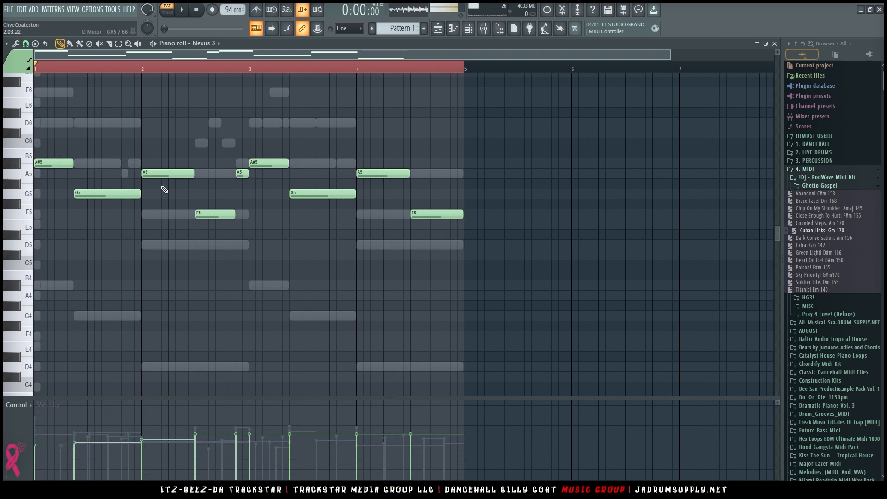
{"action": "key", "text": "space"}
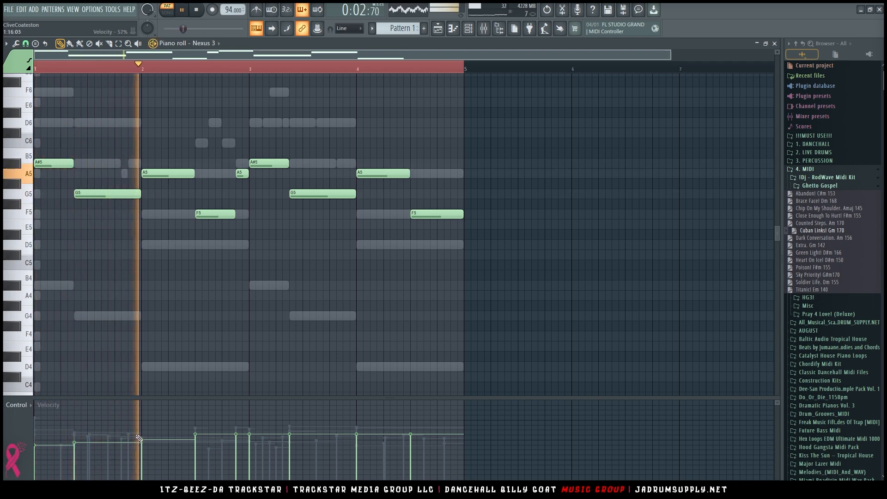
{"action": "left_click", "coordinate": [200, 447]}
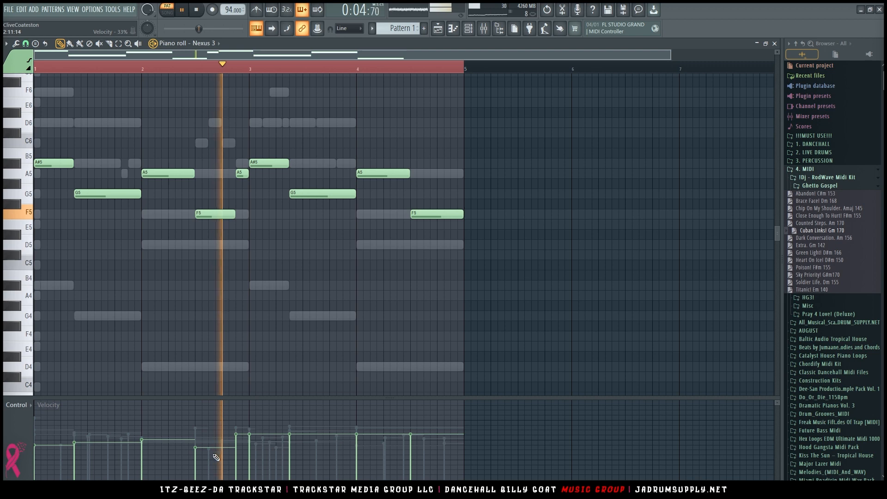
{"action": "left_click", "coordinate": [238, 446]}
{"action": "key", "text": "space"}
{"action": "key", "text": "space"}
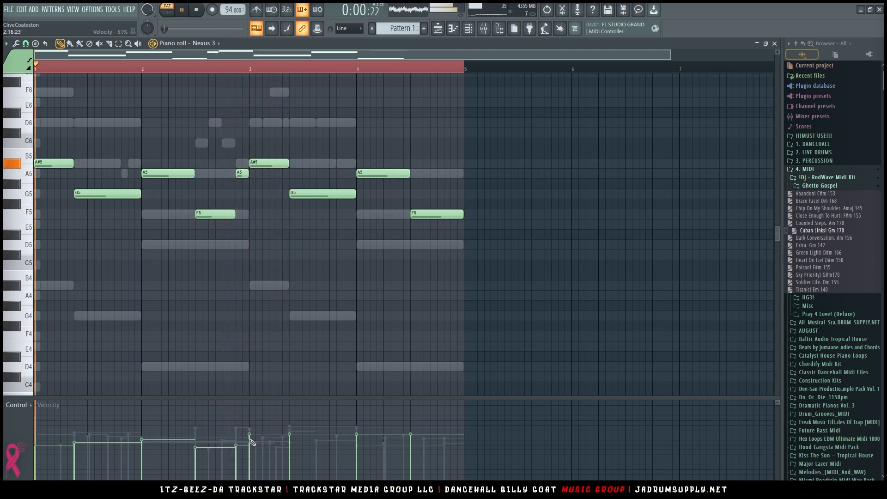
Step: Lower the velocities of bar 3's G5 and bar 4's A5 and F5 during playback, and stop the pattern
{"action": "left_click", "coordinate": [291, 451]}
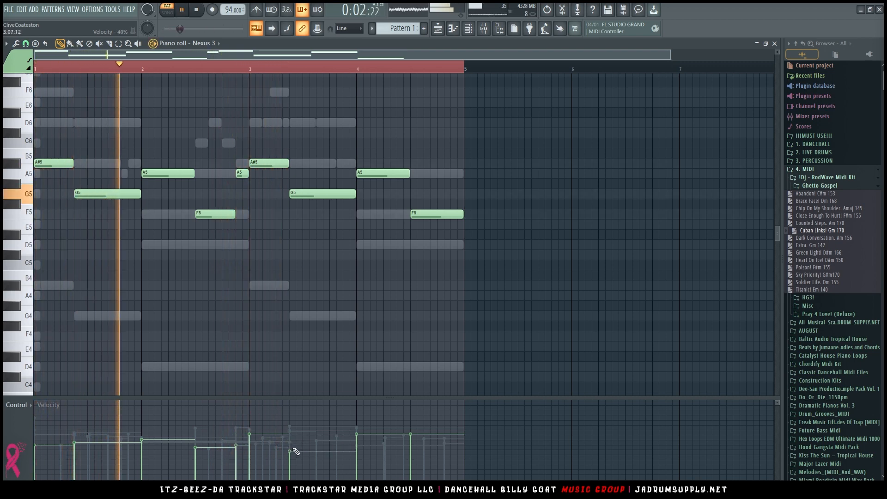
{"action": "left_click", "coordinate": [359, 448]}
{"action": "left_click", "coordinate": [412, 447]}
{"action": "left_click", "coordinate": [364, 445]}
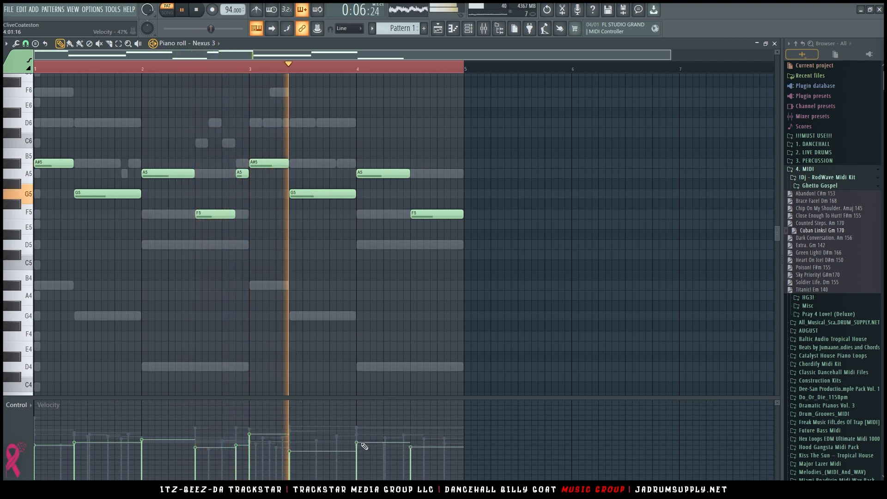
{"action": "left_click", "coordinate": [291, 444]}
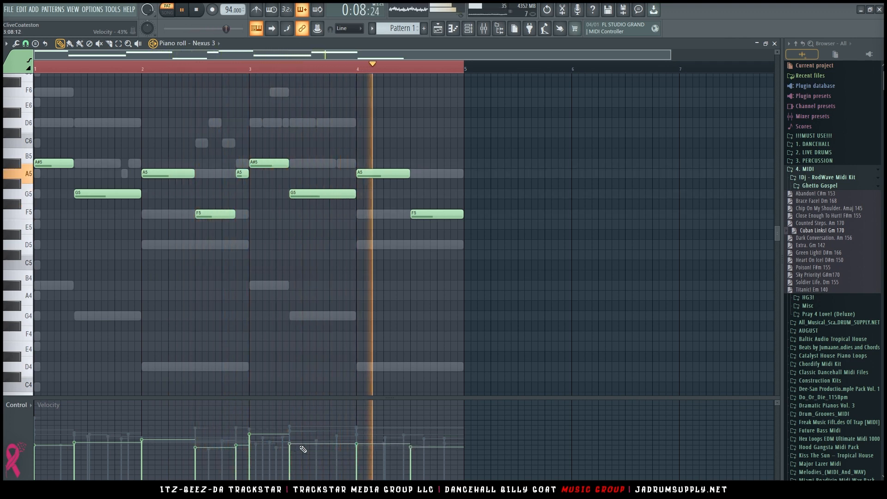
{"action": "left_click", "coordinate": [412, 450]}
{"action": "key", "text": "space"}
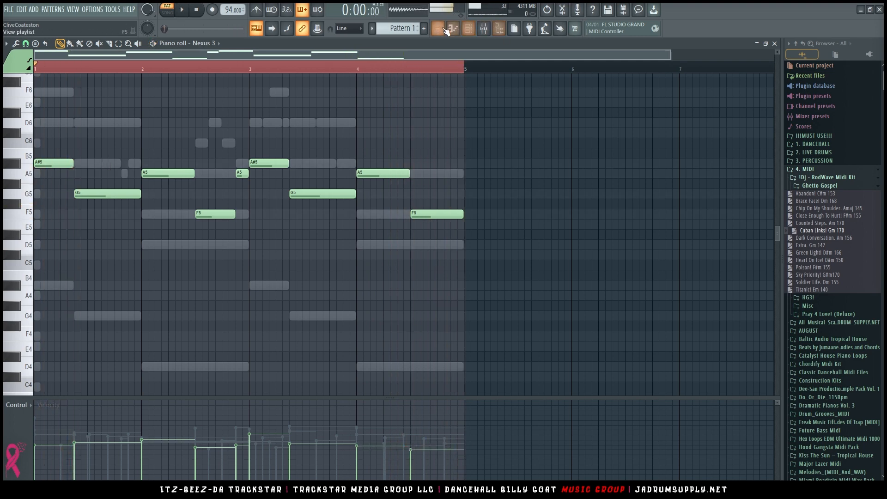
Step: Adjust the Bassline_x64 and Nexus 3 channel volumes in the channel rack, checking the balance during playback
{"action": "left_click", "coordinate": [468, 29]}
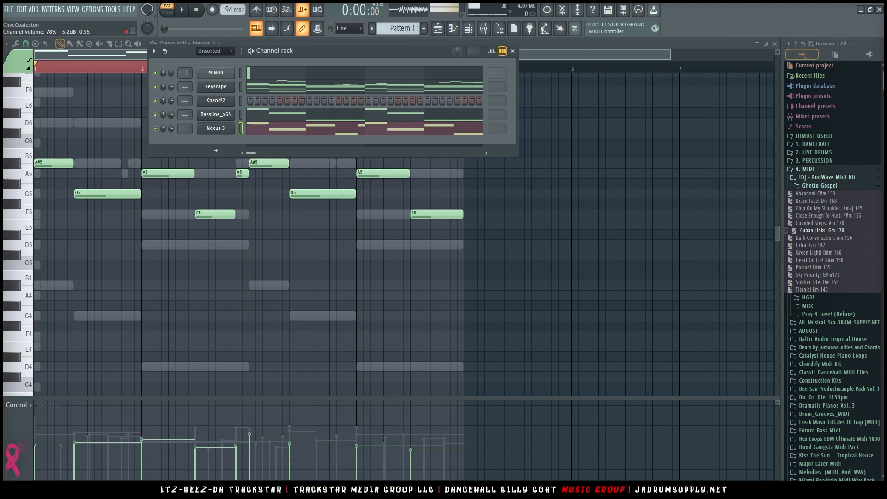
{"action": "left_click_drag", "start_coordinate": [164, 114], "coordinate": [171, 119]}
{"action": "key", "text": "space"}
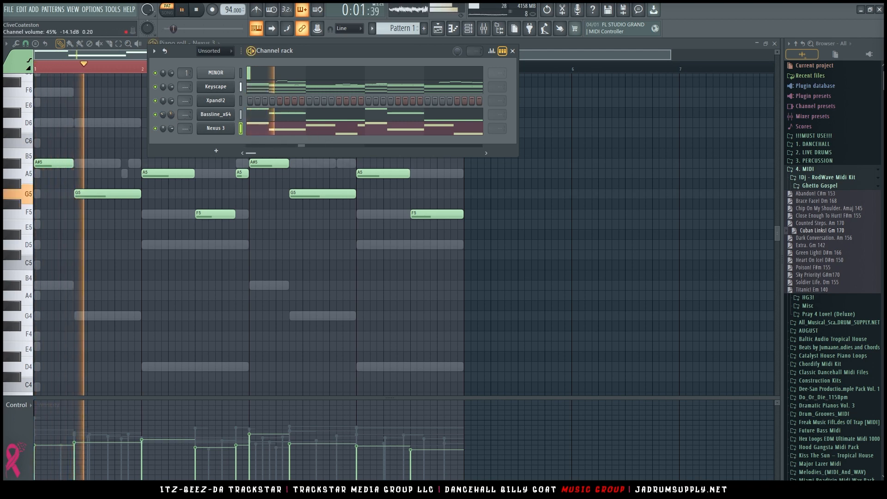
{"action": "key", "text": "space"}
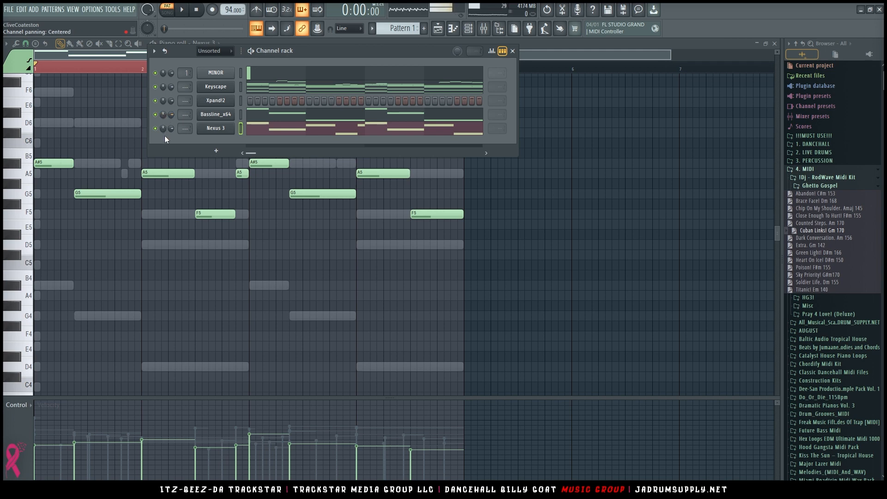
{"action": "left_click_drag", "start_coordinate": [171, 128], "coordinate": [173, 130]}
{"action": "key", "text": "space"}
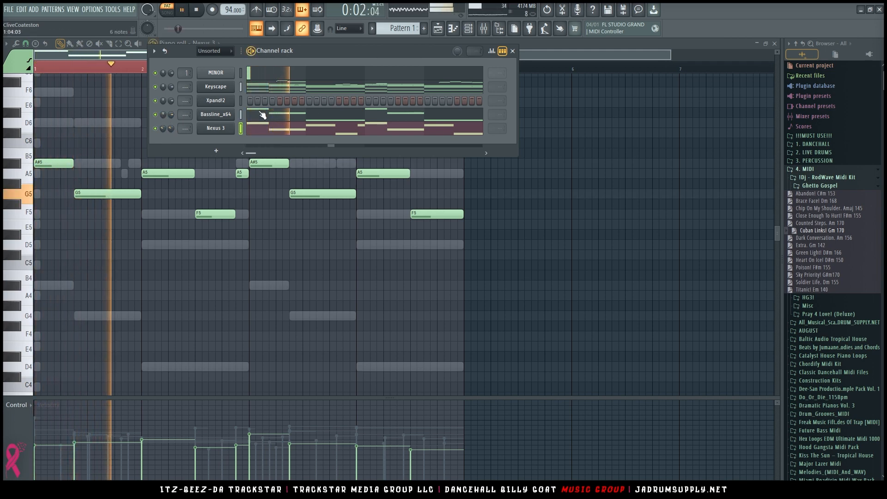
{"action": "key", "text": "space"}
Step: In the Xpand!2 piano roll, place short A#5-D6-F6 and G5-A#5-D6 chords in bar 1 and a D5-F5-A5 chord starting bar 2
{"action": "right_click", "coordinate": [224, 103]}
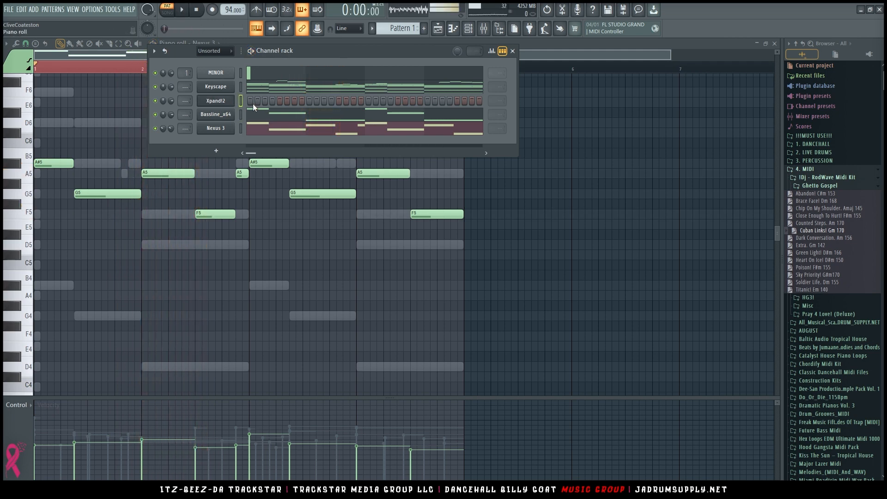
{"action": "left_click", "coordinate": [253, 103]}
{"action": "scroll", "coordinate": [185, 163], "scroll_direction": "up", "scroll_amount": 5}
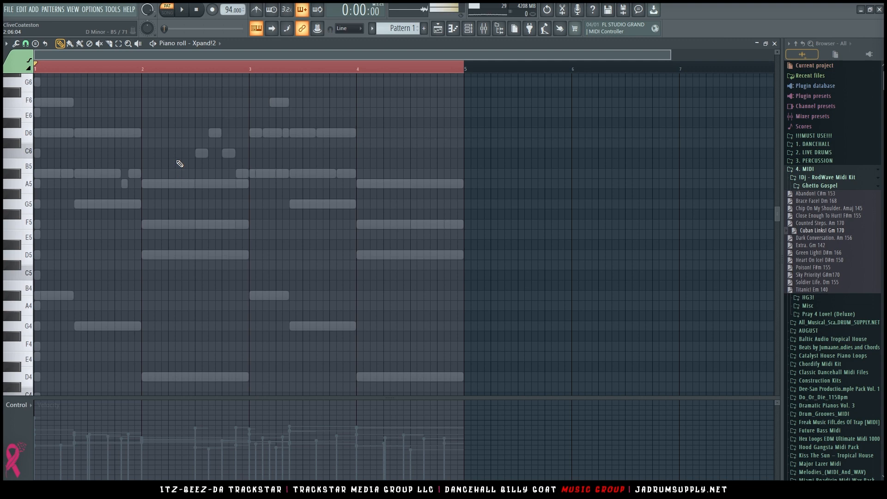
{"action": "scroll", "coordinate": [183, 163], "scroll_direction": "down", "scroll_amount": 6}
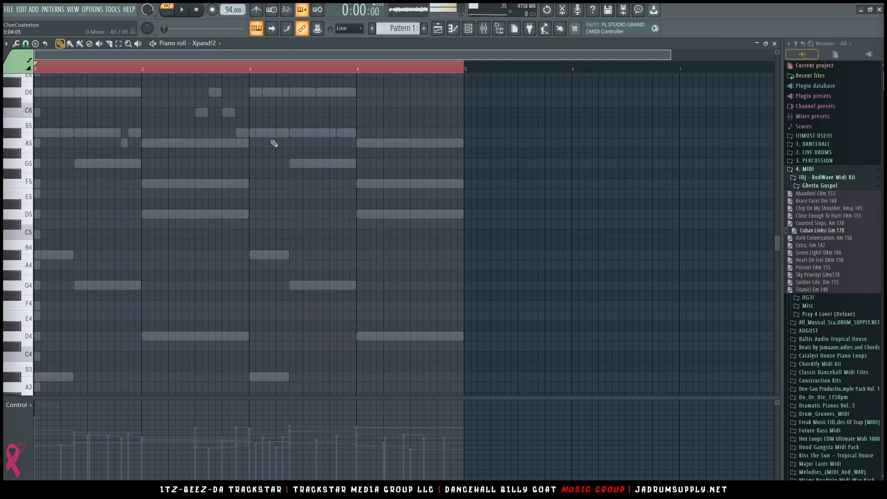
{"action": "scroll", "coordinate": [212, 170], "scroll_direction": "up", "scroll_amount": 3}
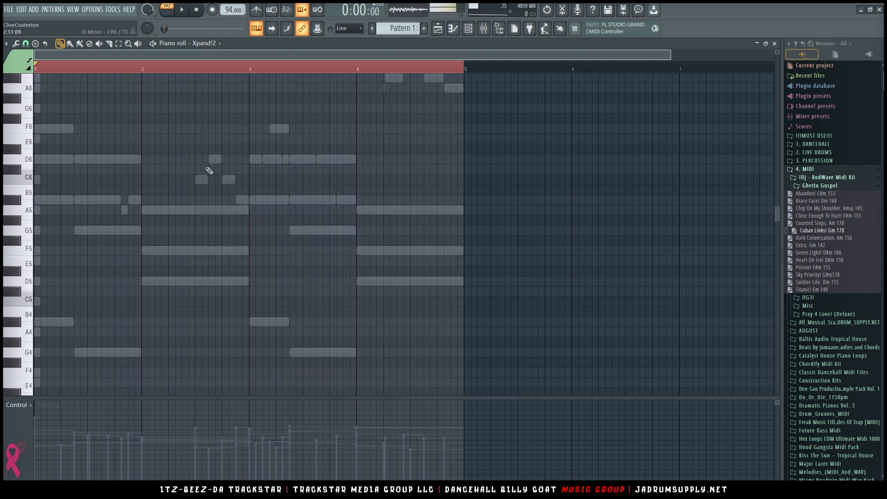
{"action": "left_click", "coordinate": [40, 226]}
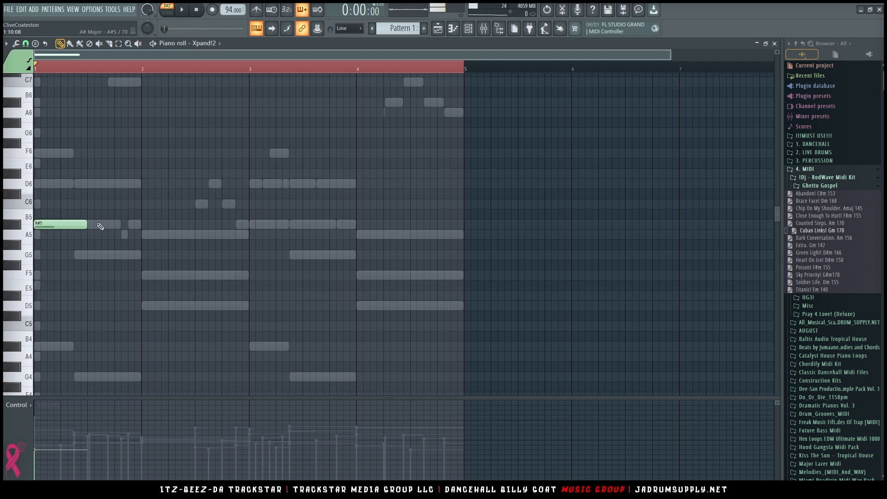
{"action": "left_click_drag", "start_coordinate": [87, 224], "coordinate": [29, 225]}
{"action": "left_click", "coordinate": [37, 184]}
{"action": "left_click", "coordinate": [37, 153]}
{"action": "left_click", "coordinate": [77, 255]}
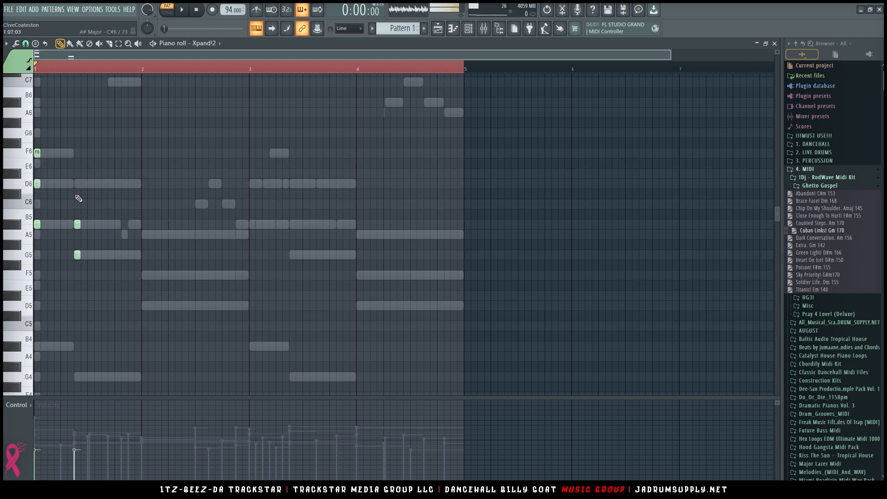
{"action": "left_click", "coordinate": [143, 305]}
{"action": "left_click", "coordinate": [141, 276]}
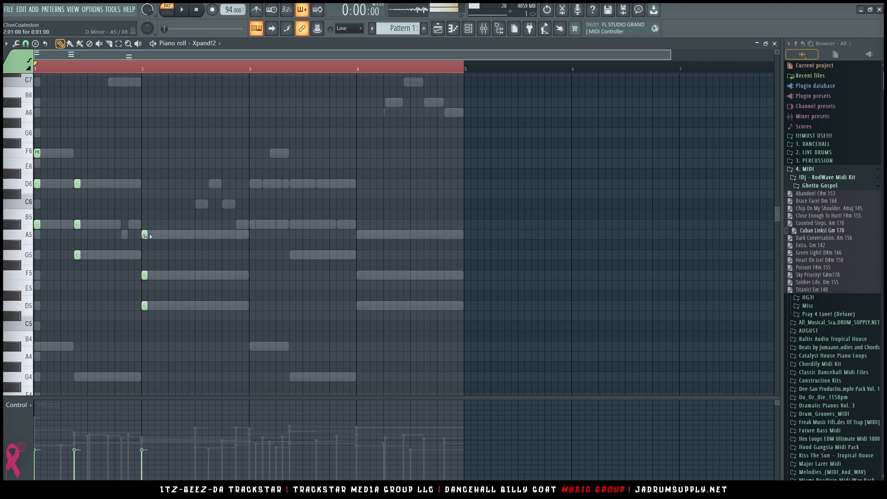
{"action": "left_click", "coordinate": [252, 224]}
{"action": "left_click", "coordinate": [252, 184]}
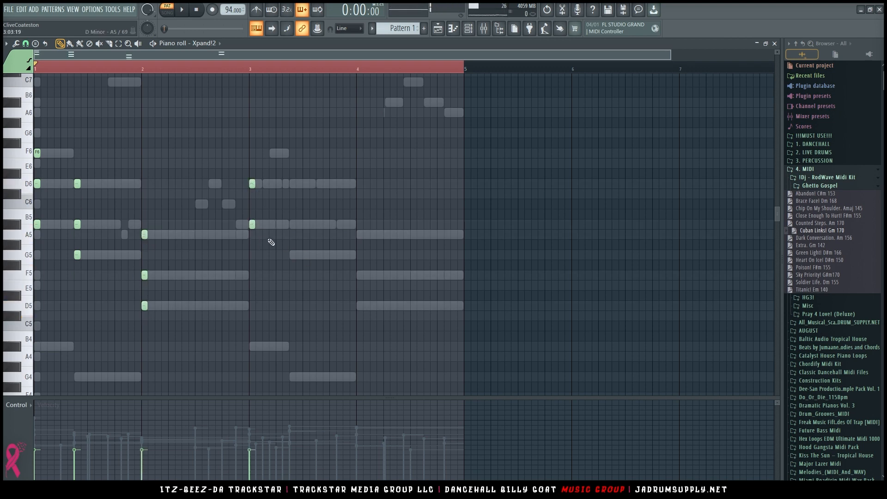
{"action": "right_click", "coordinate": [252, 224]}
{"action": "right_click", "coordinate": [253, 184]}
Step: Select the short chords in bars 1 and 2 and copy them to bars 3 and 4
{"action": "left_click_drag", "start_coordinate": [199, 360], "coordinate": [35, 148]}
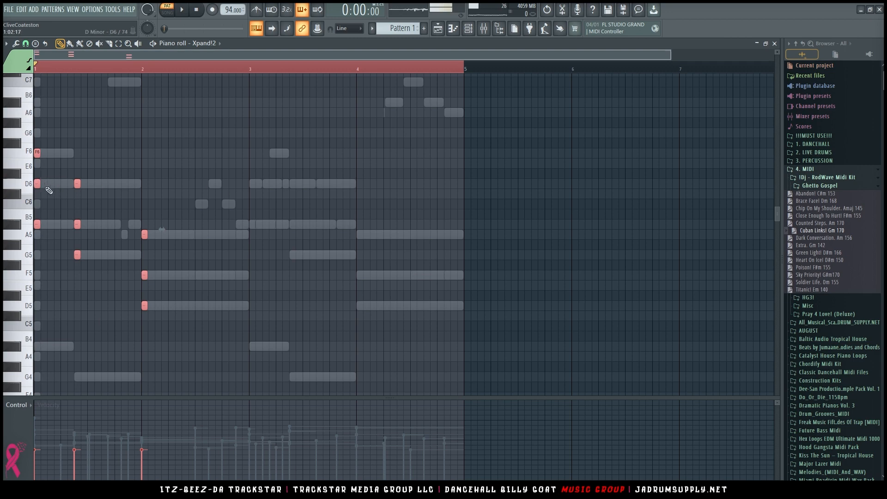
{"action": "left_click_drag", "start_coordinate": [38, 185], "coordinate": [254, 185]}
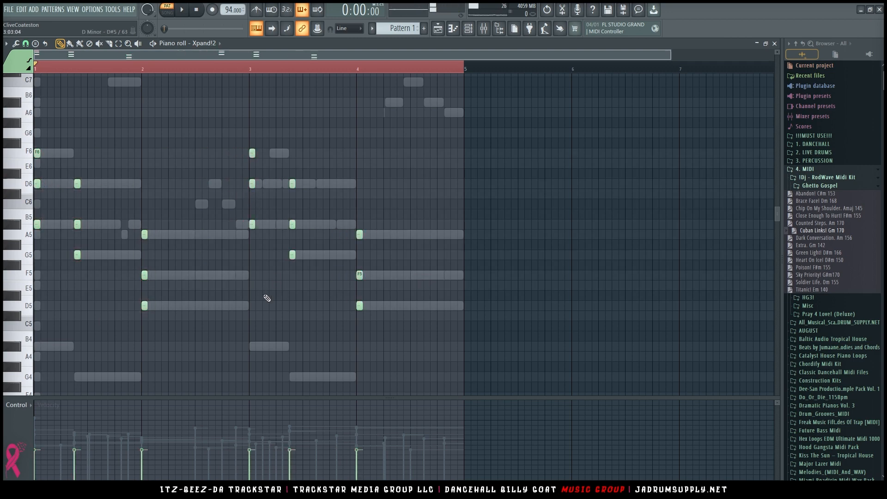
Step: Try the maximum velocity on all Xpand!2 chord notes together and audition the pattern briefly
{"action": "scroll", "coordinate": [279, 290], "scroll_direction": "up", "scroll_amount": 5}
{"action": "scroll", "coordinate": [279, 289], "scroll_direction": "up", "scroll_amount": 2}
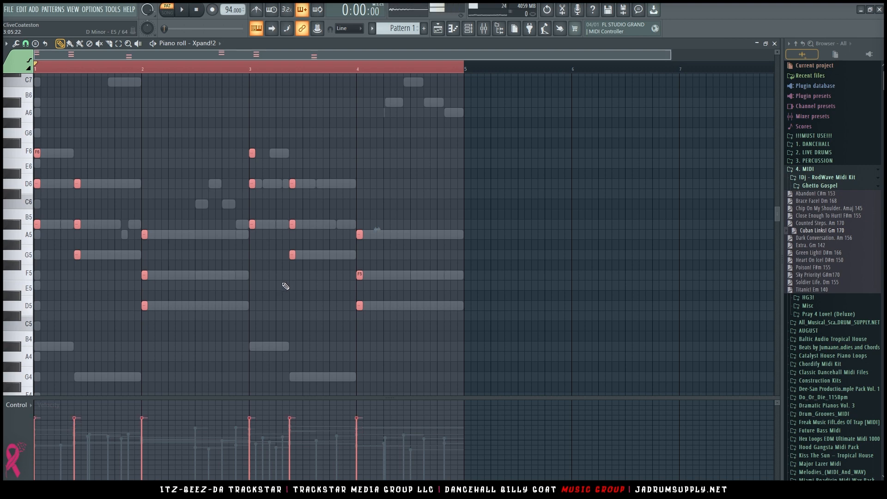
{"action": "scroll", "coordinate": [294, 316], "scroll_direction": "up", "scroll_amount": 2}
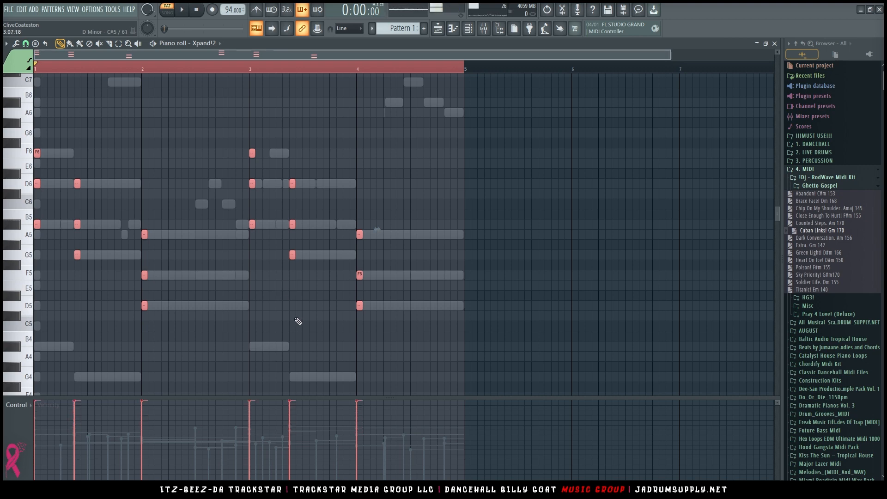
{"action": "scroll", "coordinate": [336, 287], "scroll_direction": "up", "scroll_amount": 5}
{"action": "scroll", "coordinate": [337, 283], "scroll_direction": "down", "scroll_amount": 5}
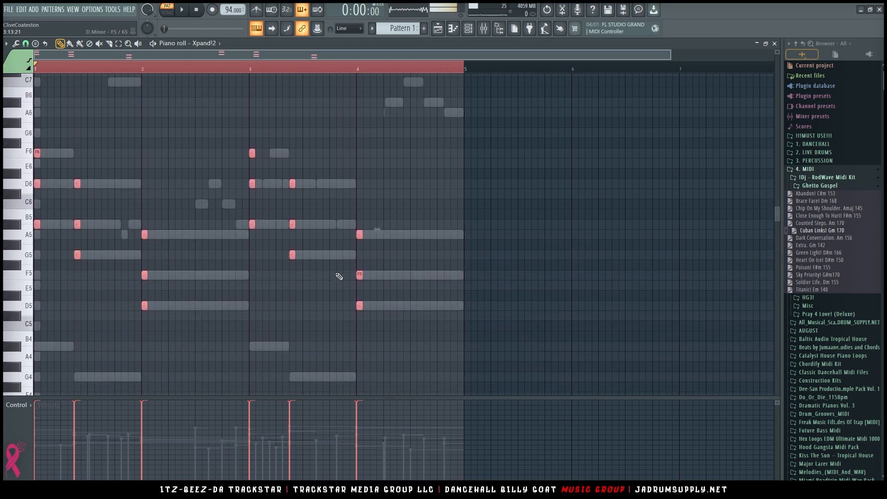
{"action": "key", "text": "space"}
{"action": "key", "text": "space"}
Step: Lower the velocities of all Xpand!2 chord notes together and randomize them, checking the result during playback
{"action": "scroll", "coordinate": [326, 254], "scroll_direction": "down", "scroll_amount": 4}
{"action": "scroll", "coordinate": [324, 262], "scroll_direction": "down", "scroll_amount": 3}
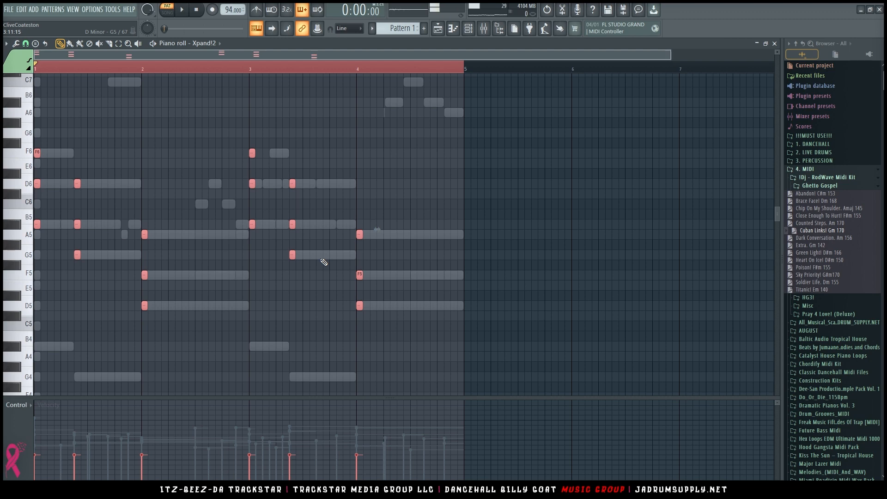
{"action": "key", "text": "space"}
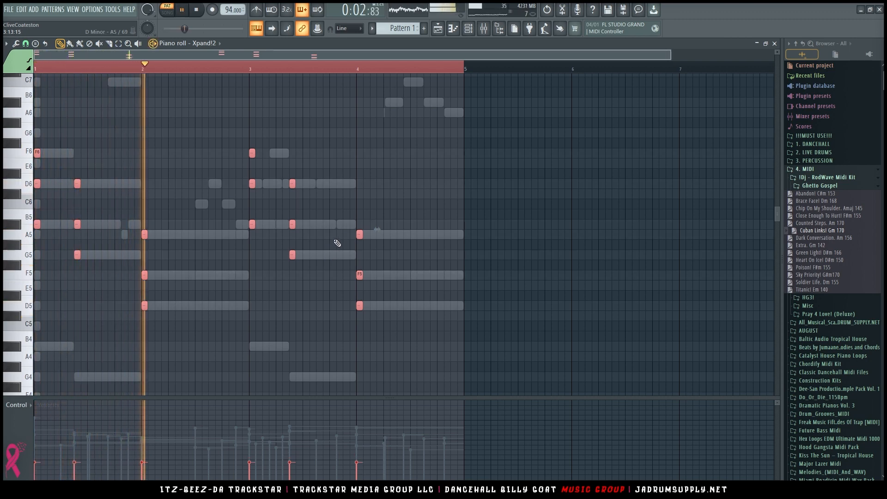
{"action": "key", "text": "space"}
{"action": "key", "text": "alt+r"}
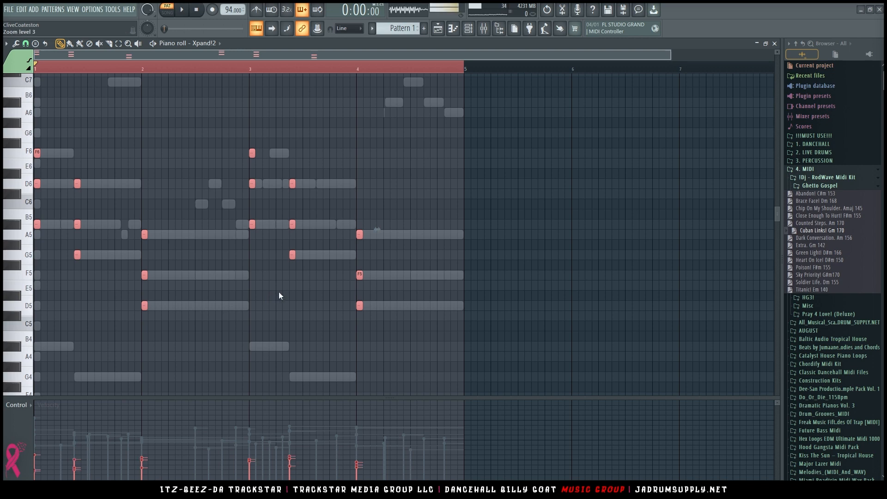
{"action": "key", "text": "space"}
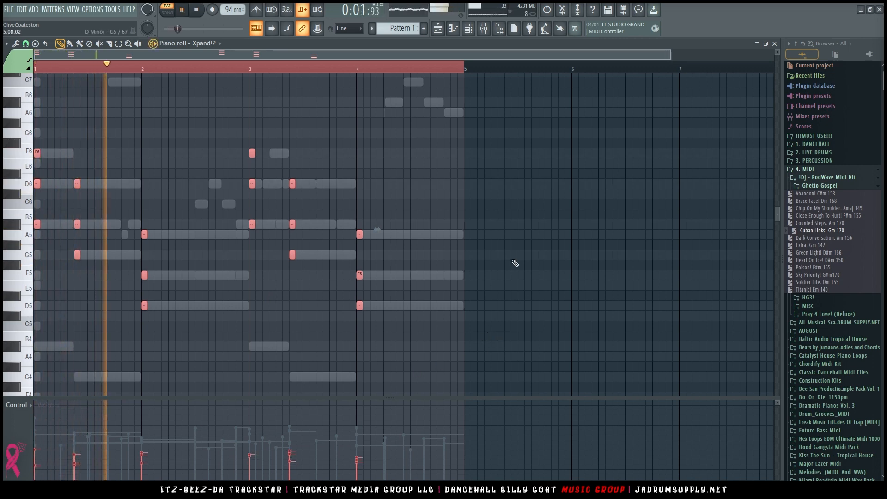
Step: Pan the Xpand!2 channel about 44% right and adjust its volume in the channel rack during playback, ending with playback stopped
{"action": "left_click", "coordinate": [476, 34]}
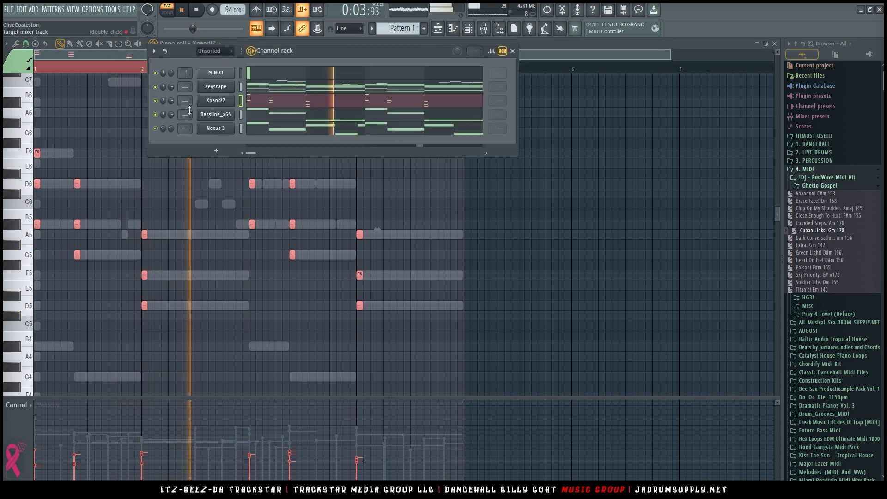
{"action": "left_click_drag", "start_coordinate": [164, 100], "coordinate": [164, 90]}
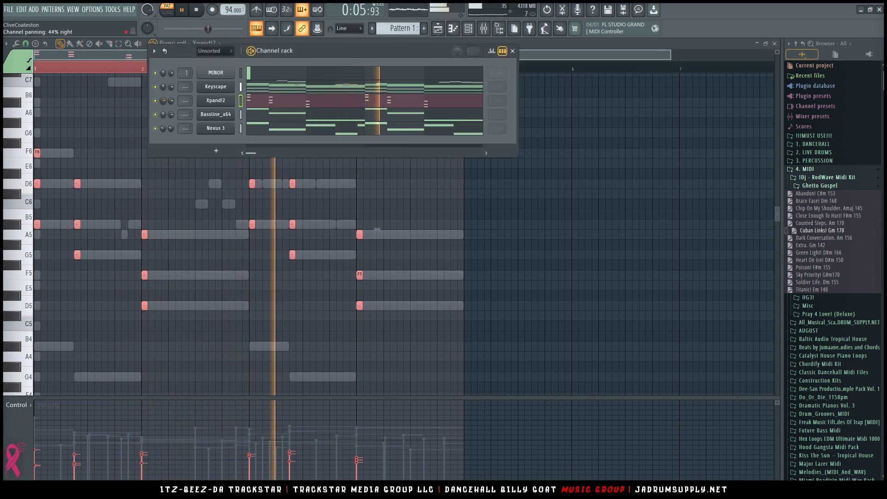
{"action": "mouse_move", "coordinate": [171, 101]}
{"action": "left_mouse_down"}
{"action": "mouse_move", "coordinate": [171, 114]}
{"action": "mouse_move", "coordinate": [171, 101]}
{"action": "left_mouse_up"}
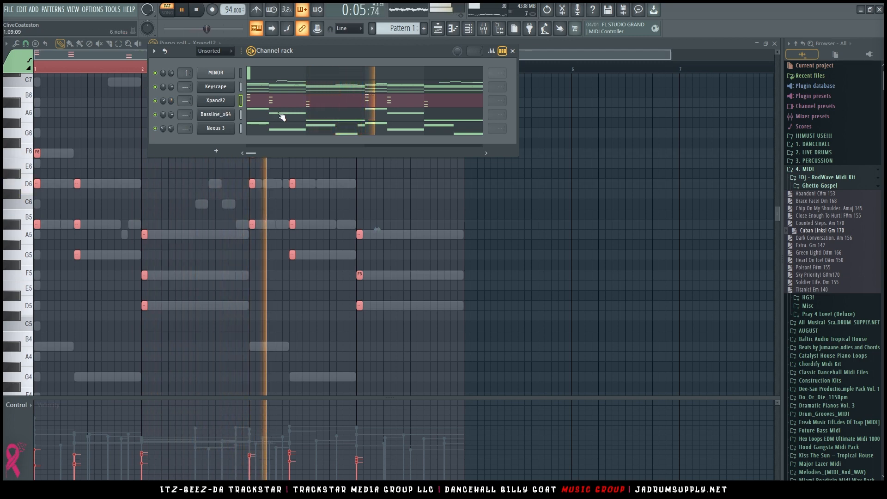
{"action": "key", "text": "space"}
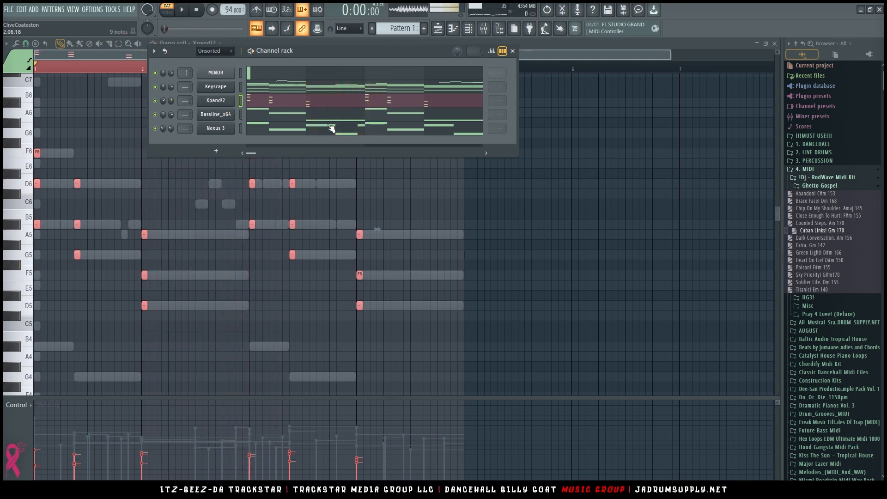
Step: Load Yaad Vibez_Kick_7_[Dirty] from the Dancehall folder's Yaad Vibes Deluxe Edition kit as a new channel
{"action": "left_click", "coordinate": [827, 145]}
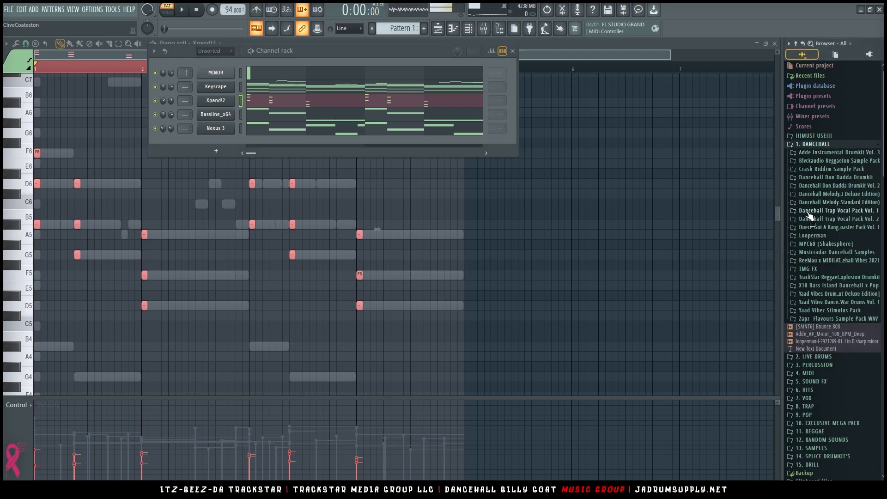
{"action": "left_click", "coordinate": [847, 295]}
{"action": "scroll", "coordinate": [839, 300], "scroll_direction": "down", "scroll_amount": 5}
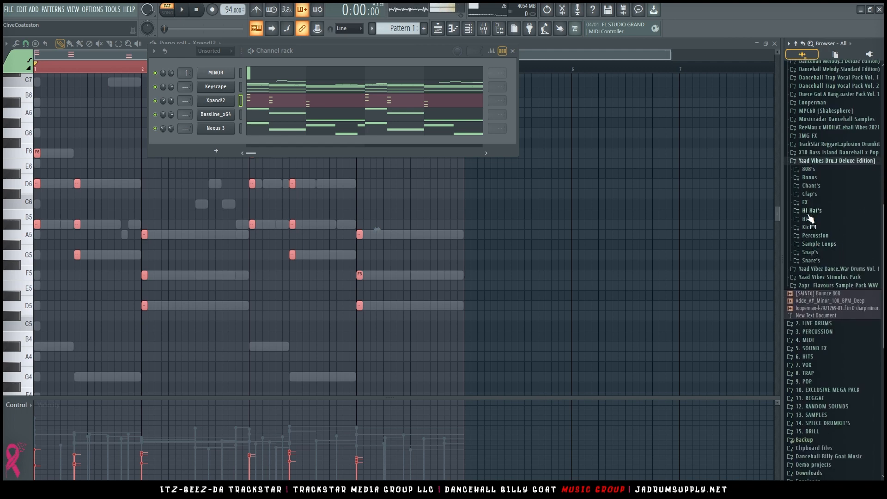
{"action": "left_click", "coordinate": [809, 228]}
{"action": "left_click", "coordinate": [815, 309]}
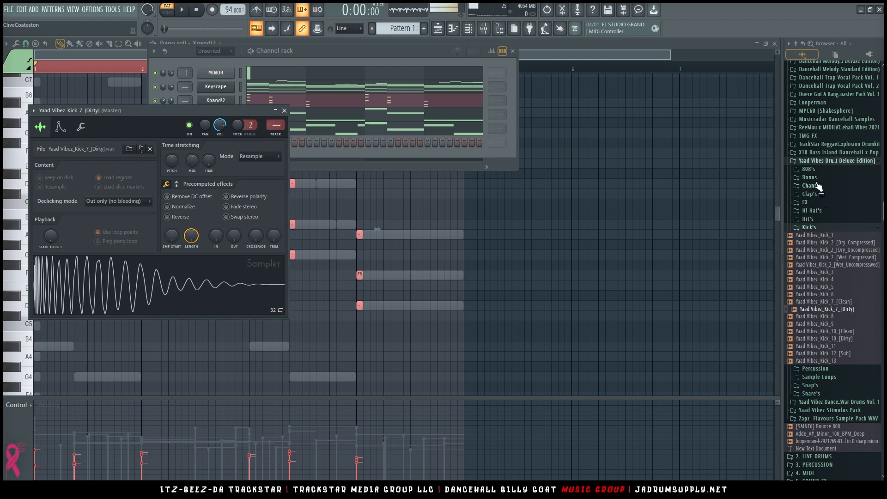
Step: Load Yaad Vibez_Trap_Snare_[Trap_Money] from the kit's Bonus folder as a new channel and close both sampler windows
{"action": "left_click", "coordinate": [817, 178]}
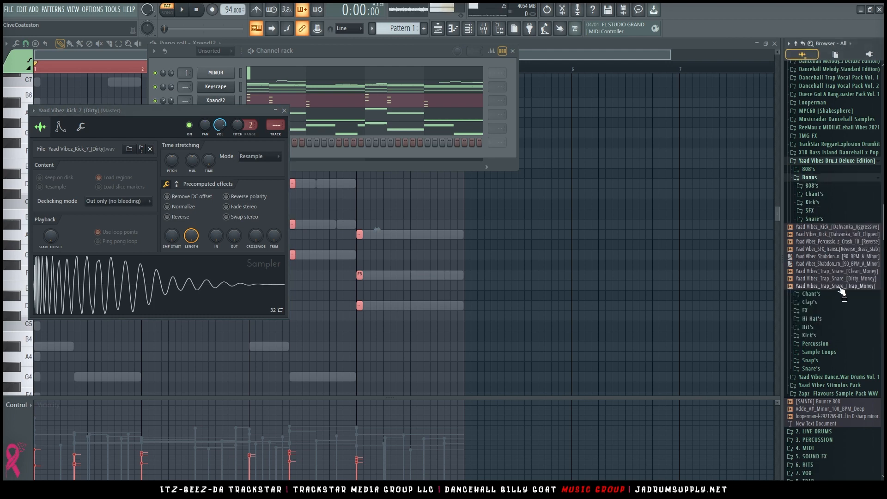
{"action": "left_click", "coordinate": [837, 287]}
{"action": "left_click_drag", "start_coordinate": [833, 286], "coordinate": [297, 145]}
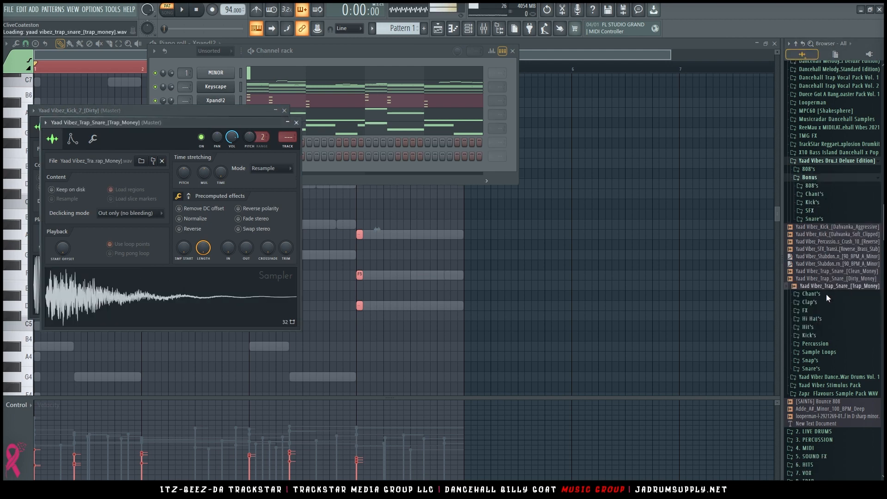
{"action": "left_click", "coordinate": [296, 122]}
{"action": "left_click", "coordinate": [284, 110]}
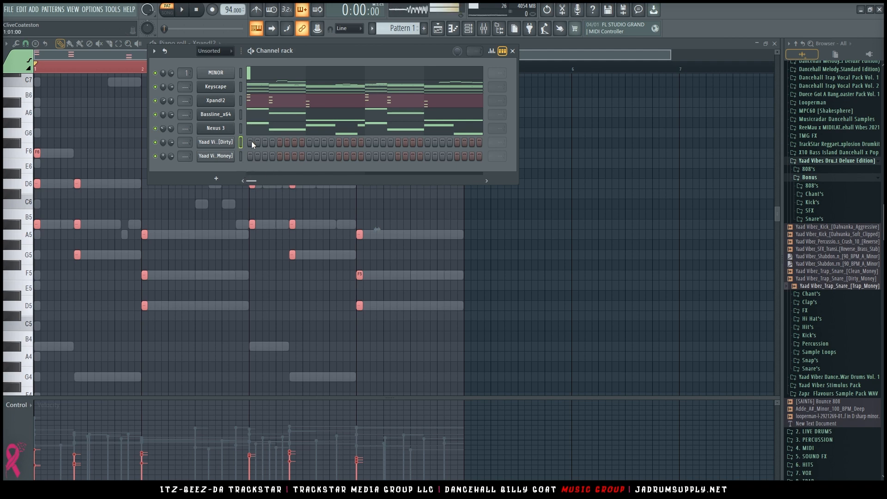
Step: Enable bar looping and program the snare on steps 4, 13, 20, 29 and 32 and the kick on steps 1, 7, 10, 17, 23 and 26
{"action": "left_click", "coordinate": [273, 156]}
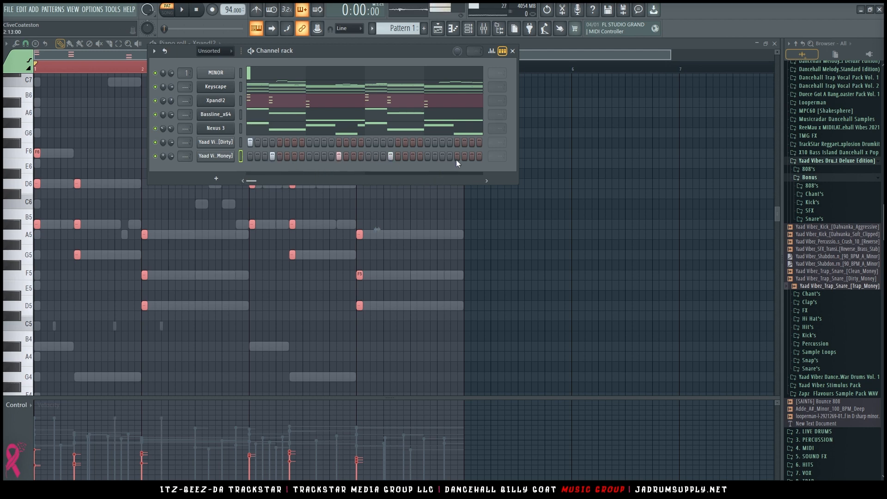
{"action": "left_click", "coordinate": [165, 50]}
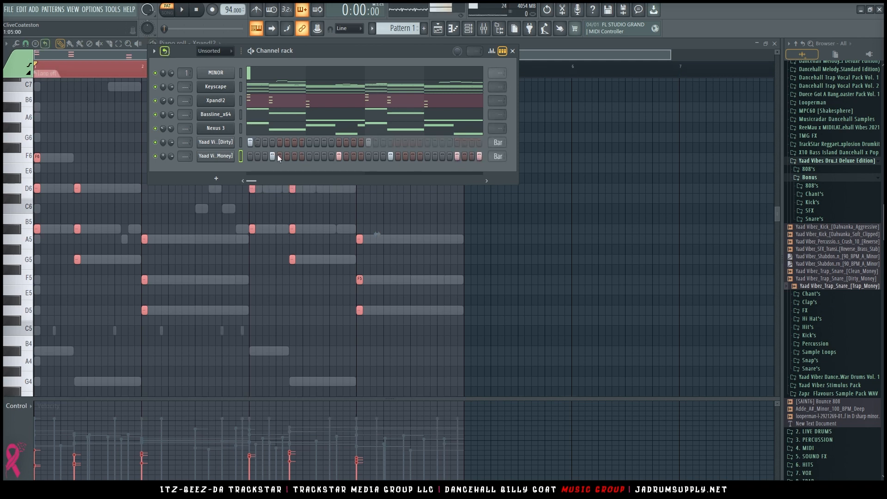
{"action": "left_click", "coordinate": [294, 142]}
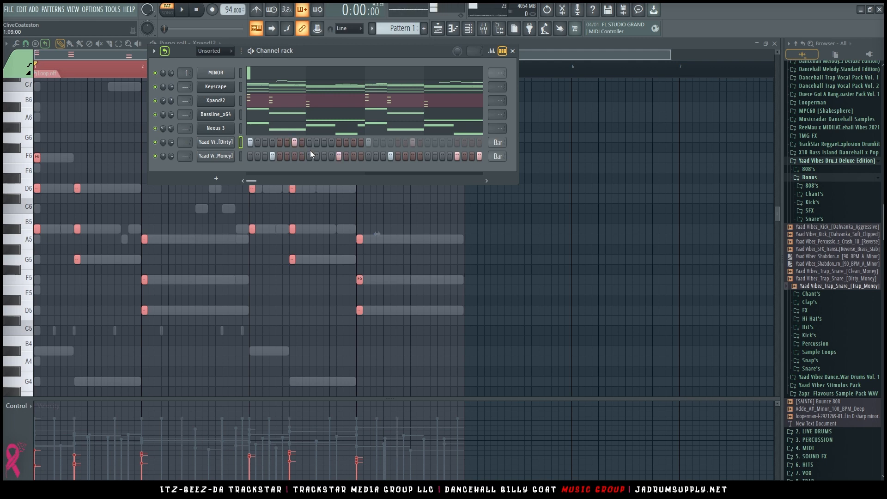
{"action": "left_click", "coordinate": [316, 142]}
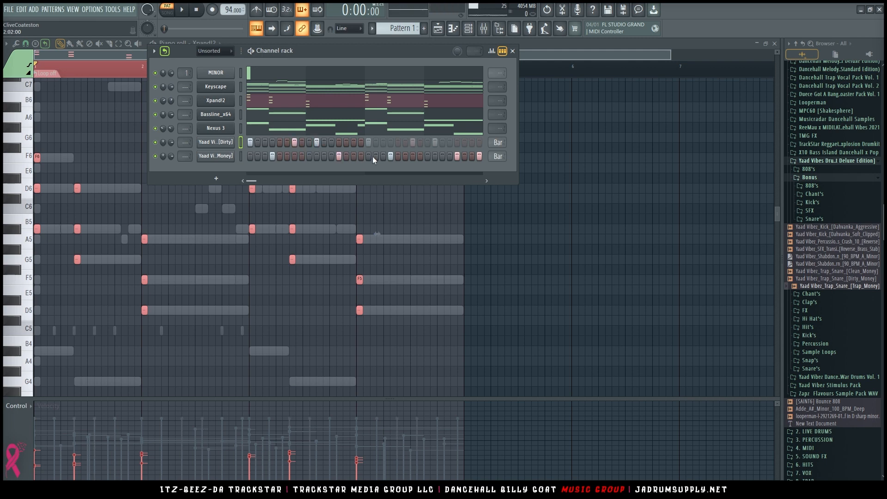
{"action": "left_click", "coordinate": [368, 142]}
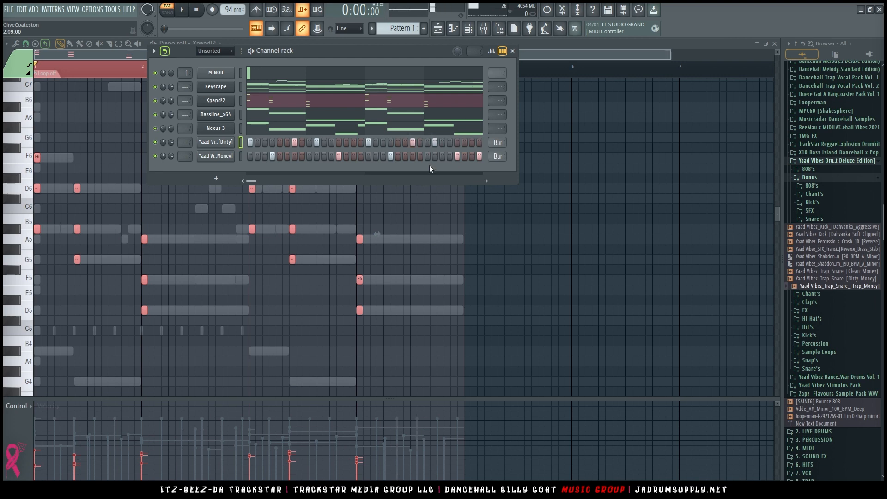
Step: Extend the kick across four bars in its piano roll with extra hits near the ends of bars 2 and 4, and play the pattern
{"action": "left_click", "coordinate": [244, 145]}
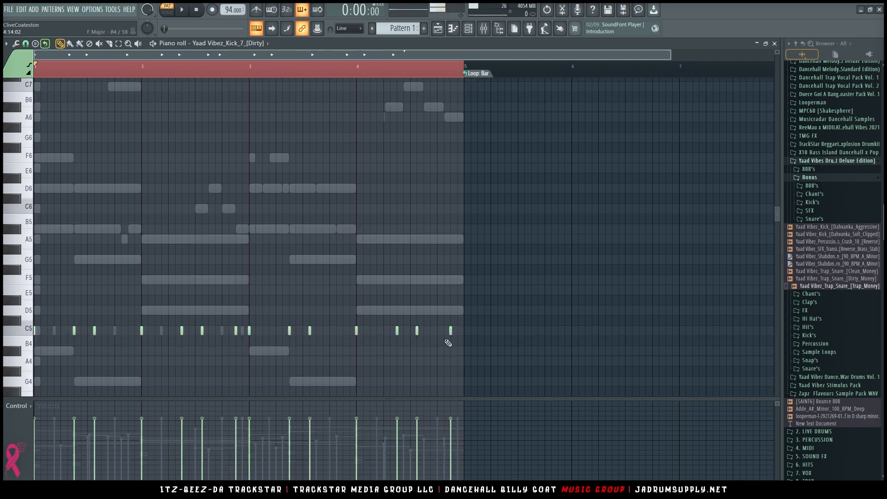
{"action": "scroll", "coordinate": [374, 164], "scroll_direction": "down", "scroll_amount": 4}
{"action": "scroll", "coordinate": [374, 171], "scroll_direction": "up", "scroll_amount": 3, "text": "ctrl"}
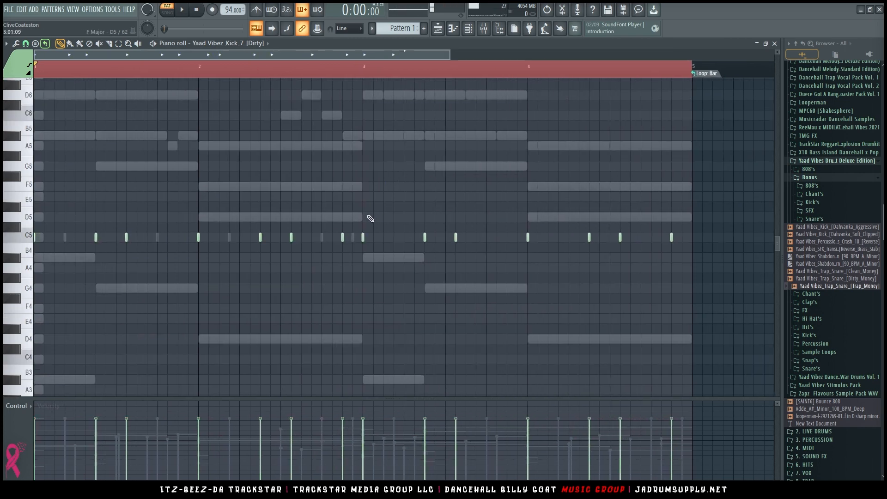
{"action": "key", "text": "ctrl+d"}
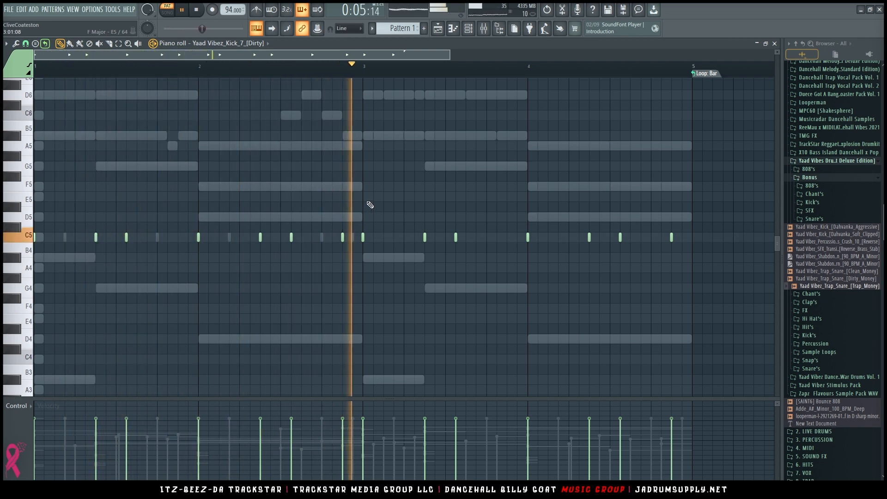
Step: Move the kick hit in the middle of bar 3 one step later, to step 11, and play from bar 3
{"action": "left_click", "coordinate": [461, 238]}
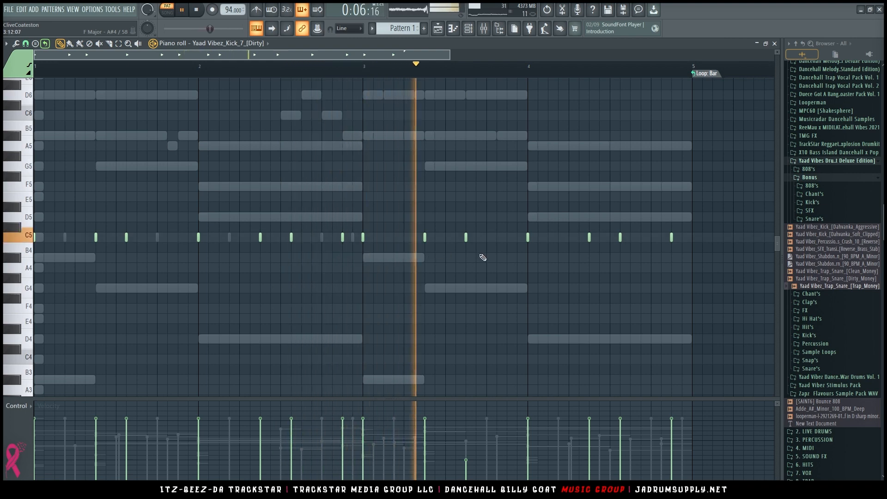
{"action": "key", "text": "space"}
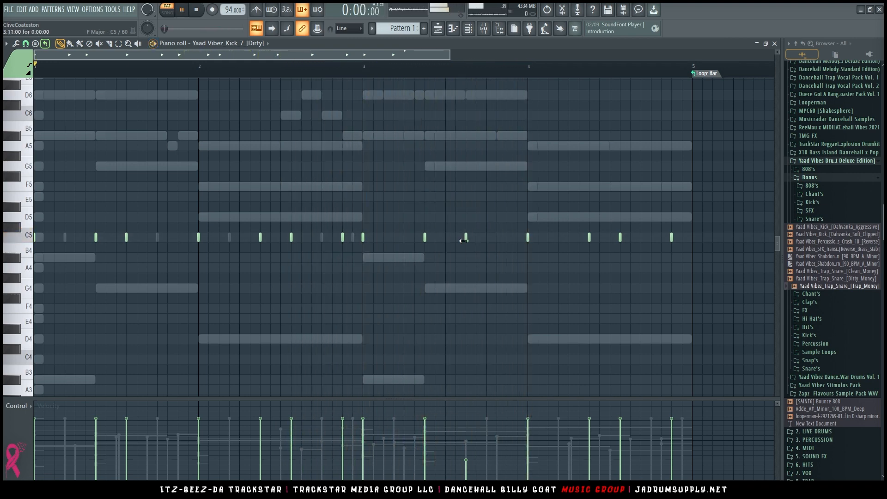
{"action": "left_click", "coordinate": [364, 68]}
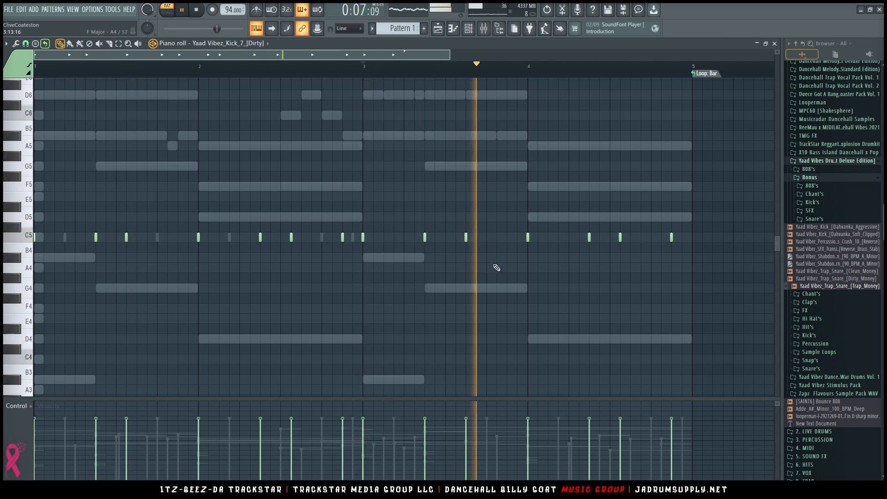
Step: Set the Master track's FabFilter Pro-L 2 output level to -0.4 dBTP and its gain to +0.4 dB, closing the limiter and mixer
{"action": "left_click", "coordinate": [483, 30]}
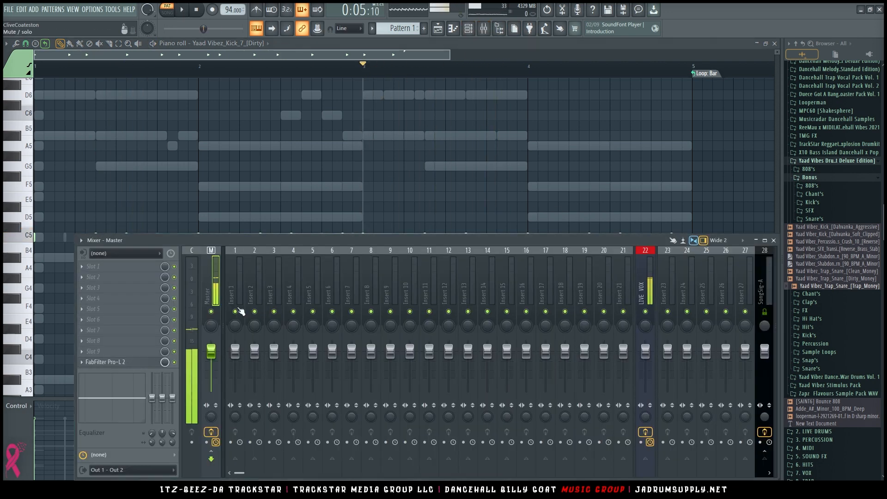
{"action": "left_click", "coordinate": [142, 360]}
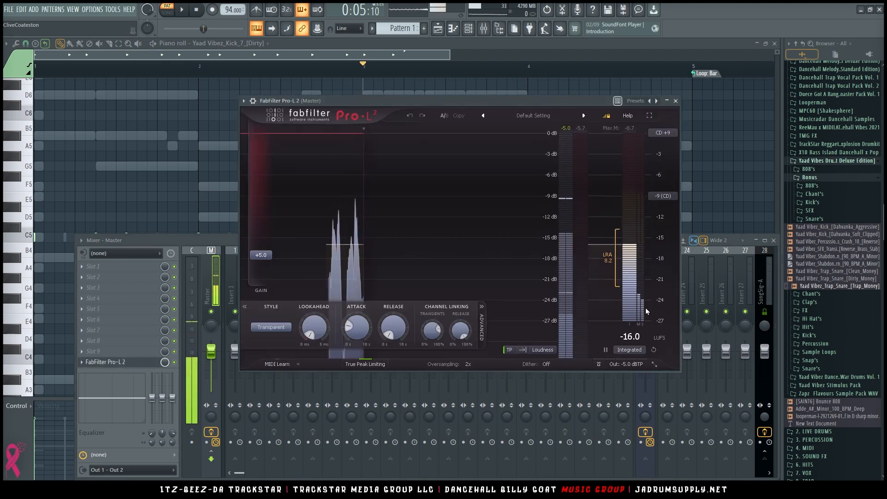
{"action": "left_click", "coordinate": [631, 365]}
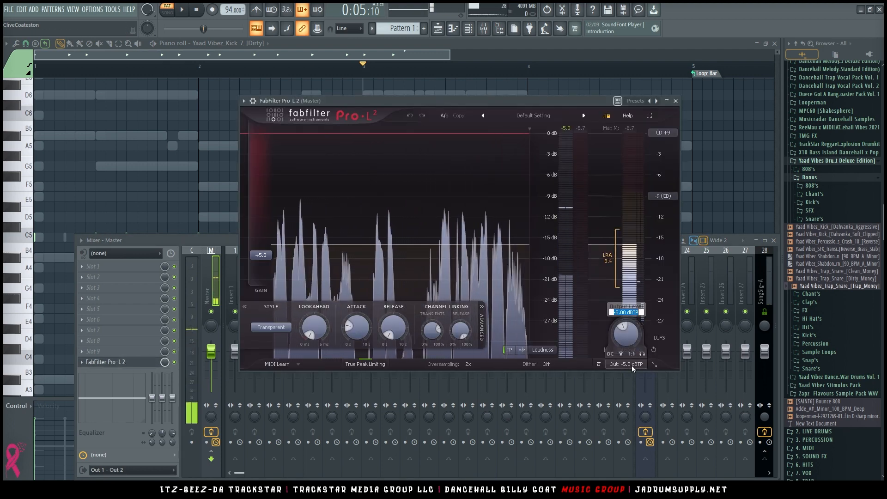
{"action": "type", "text": "-0.4"}
{"action": "key", "text": "Return"}
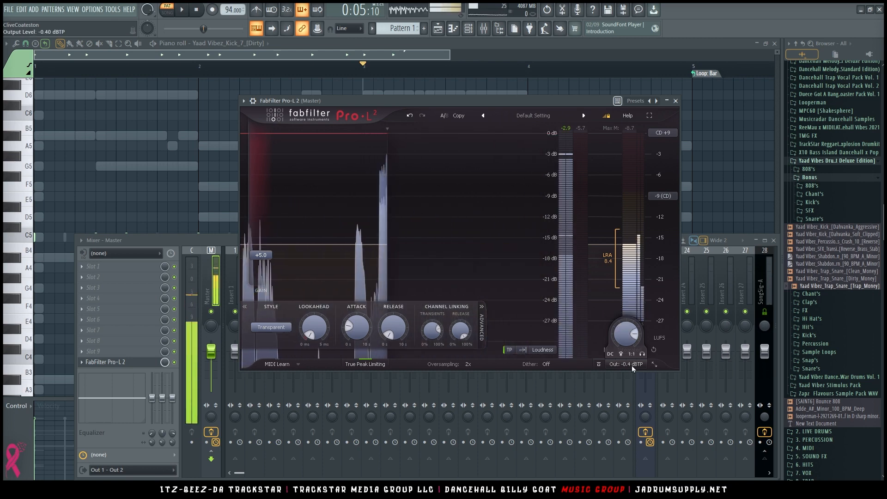
{"action": "double_click", "coordinate": [260, 257]}
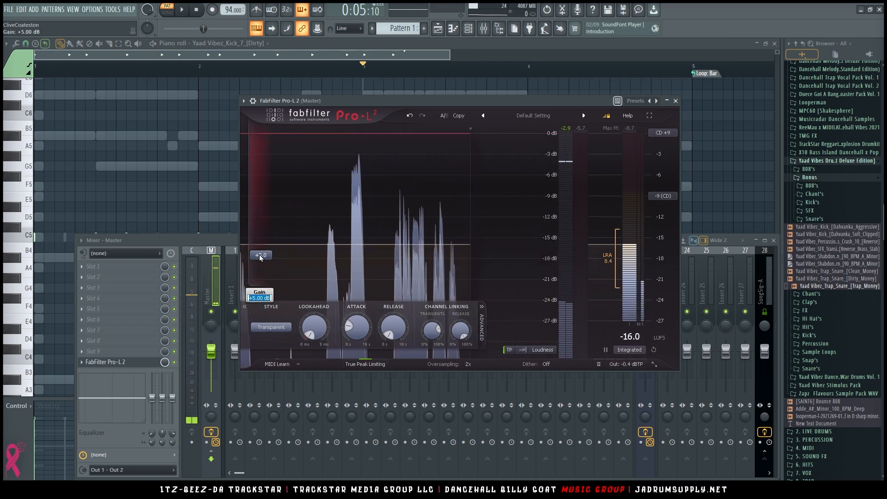
{"action": "type", "text": "0.4"}
{"action": "key", "text": "Return"}
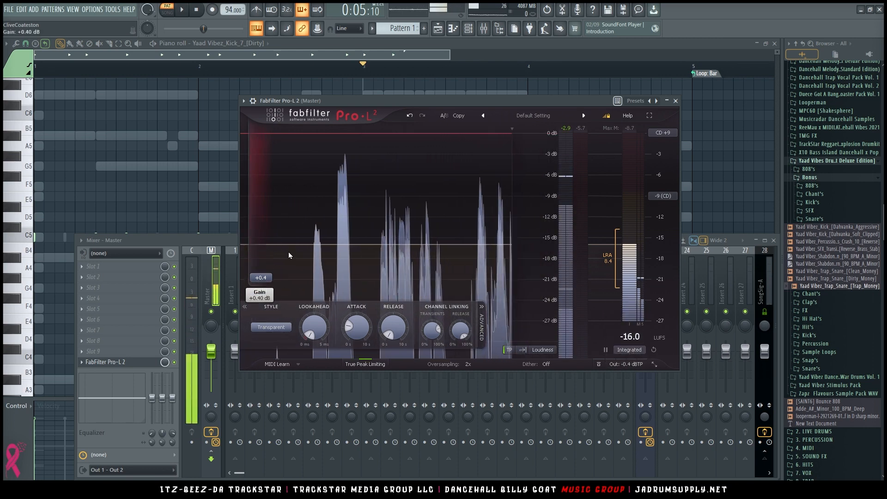
{"action": "left_click", "coordinate": [675, 101]}
{"action": "left_click", "coordinate": [484, 28]}
Step: Raise the trap snare's Boost slightly in its sampler, play the pattern, and close the sampler and channel rack
{"action": "scroll", "coordinate": [487, 126], "scroll_direction": "down", "scroll_amount": 5}
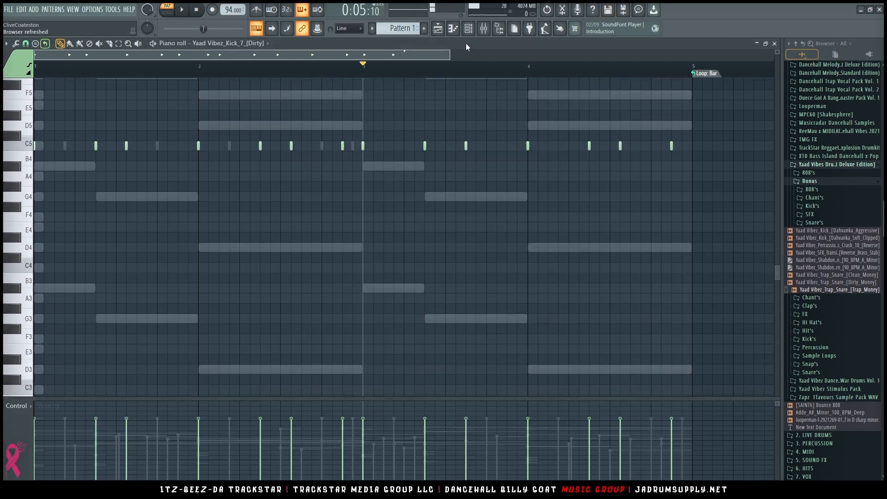
{"action": "left_click", "coordinate": [468, 28]}
{"action": "left_click", "coordinate": [223, 155]}
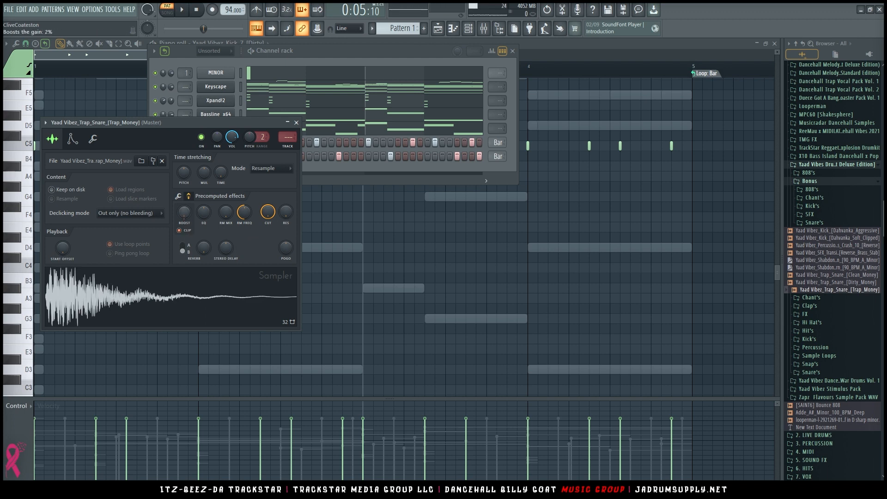
{"action": "key", "text": "space"}
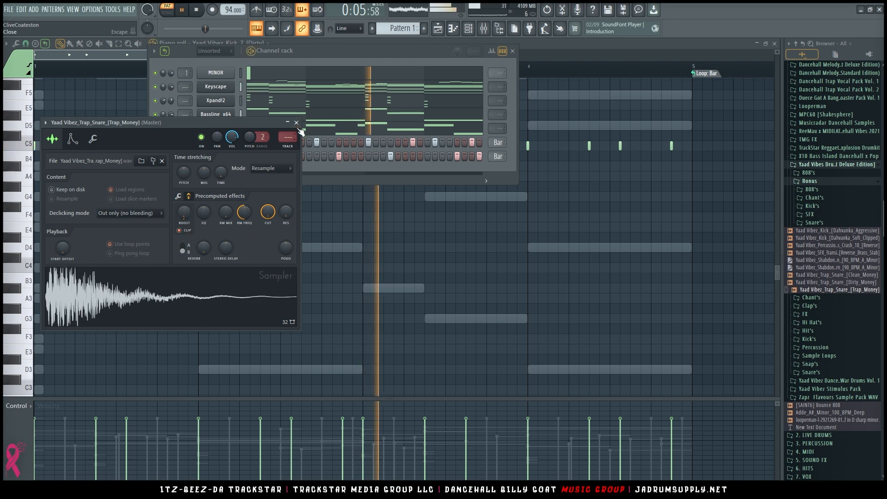
{"action": "key", "text": "Escape"}
{"action": "key", "text": "Escape"}
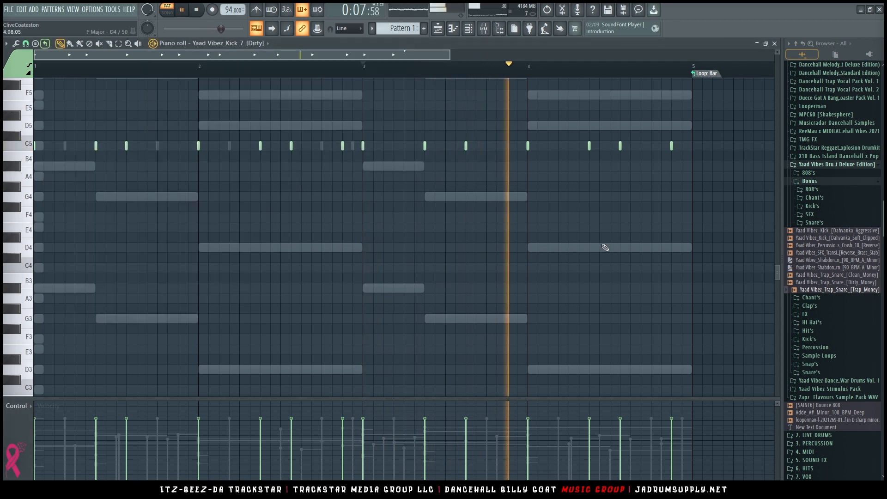
Step: Add a kick hit on step 12 of bar 4 and listen to the pattern with the channel rack open
{"action": "left_click", "coordinate": [643, 147]}
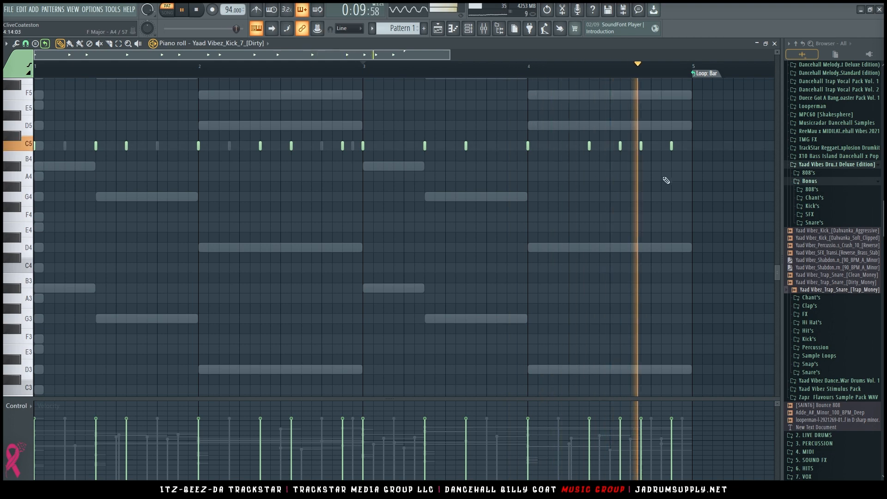
{"action": "left_click", "coordinate": [468, 32]}
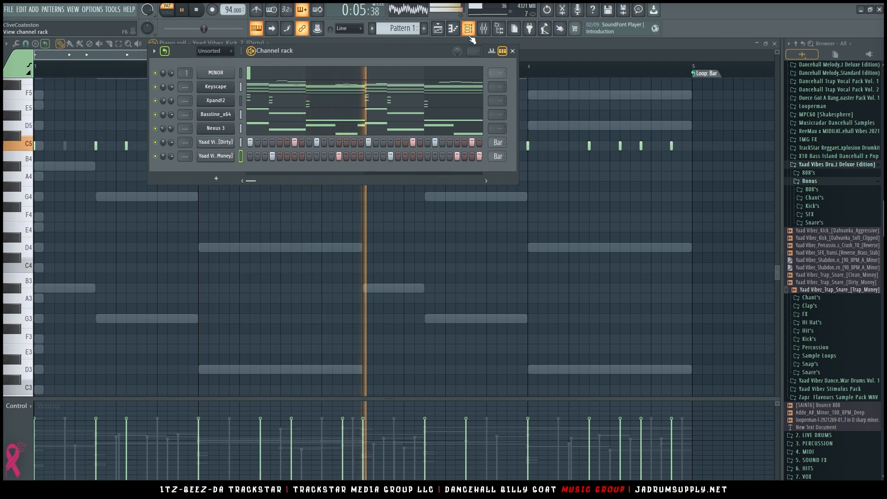
{"action": "key", "text": "space"}
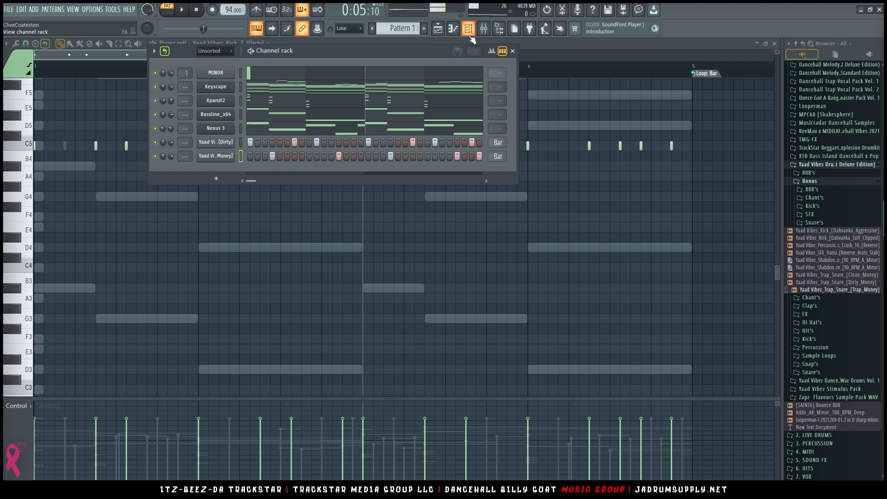
Step: Open the Keyscape channel's piano roll to view its full range of chord and melody notes
{"action": "left_click", "coordinate": [337, 90]}
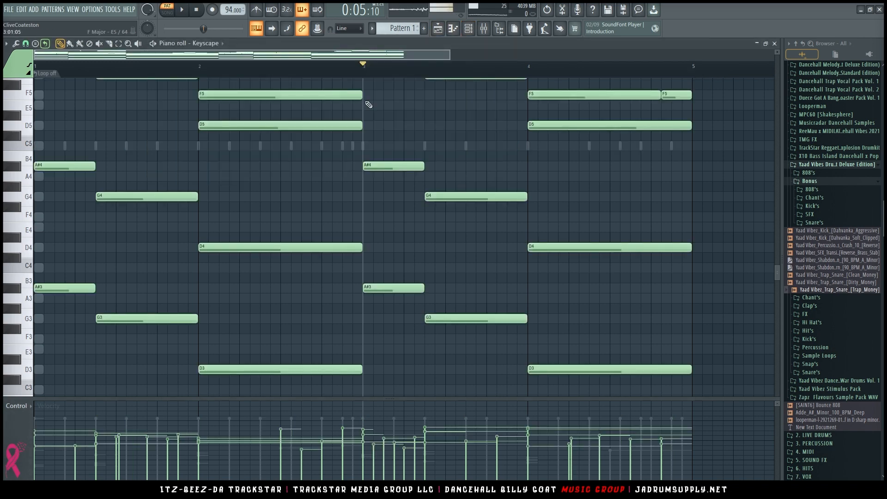
{"action": "scroll", "coordinate": [393, 208], "scroll_direction": "down", "scroll_amount": 3}
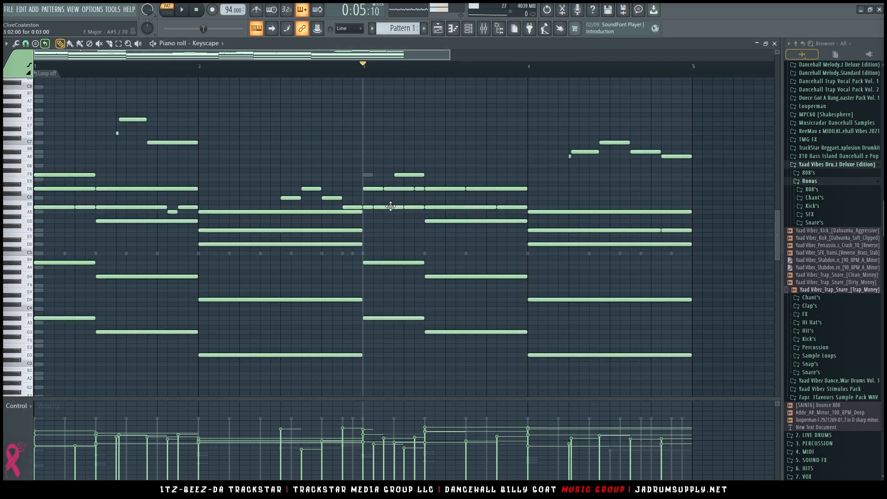